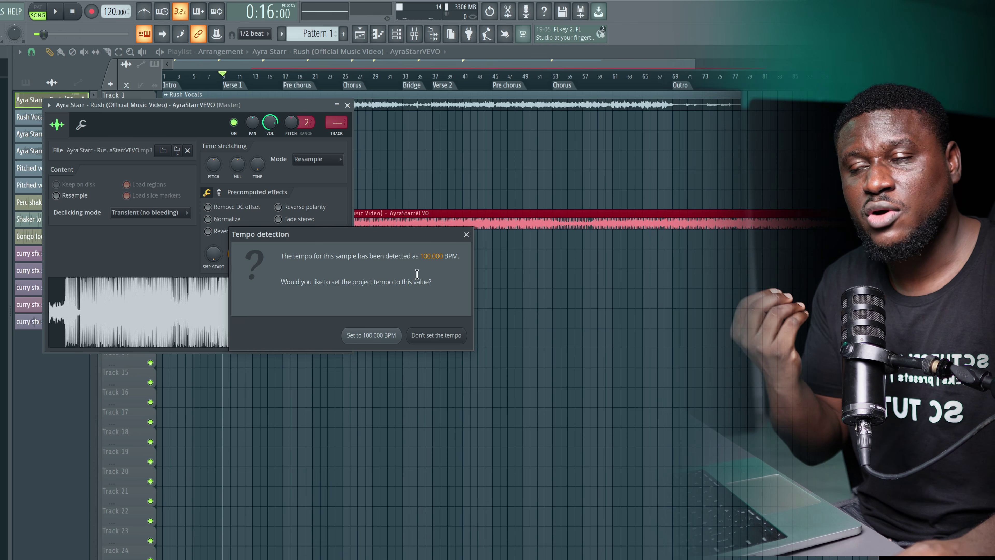
Dismiss the tempo detection prompt without changing the project tempo and close the original song's sample settings
click(466, 235)
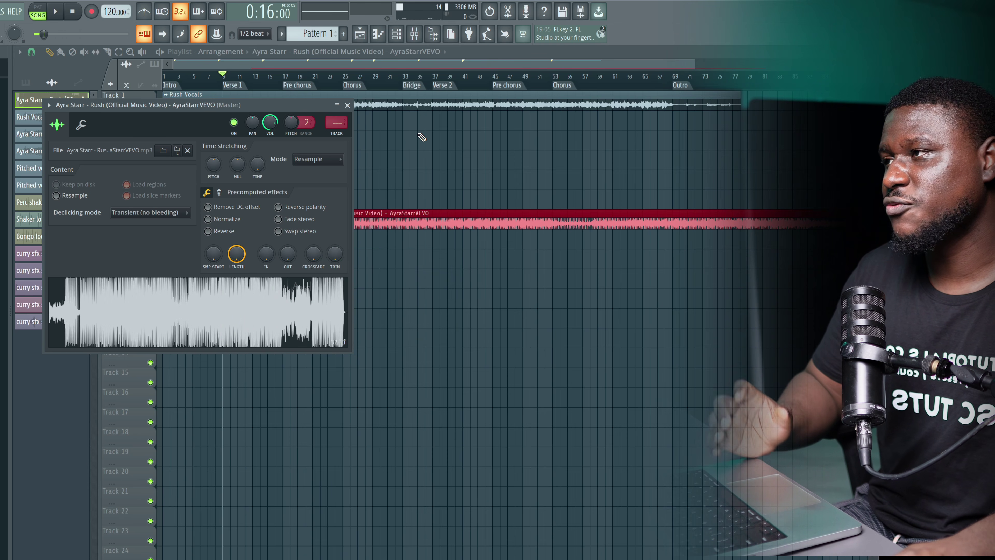
click(347, 105)
Check the time-stretching mode options of the Rush Vocals clip and close its settings
double_click(366, 100)
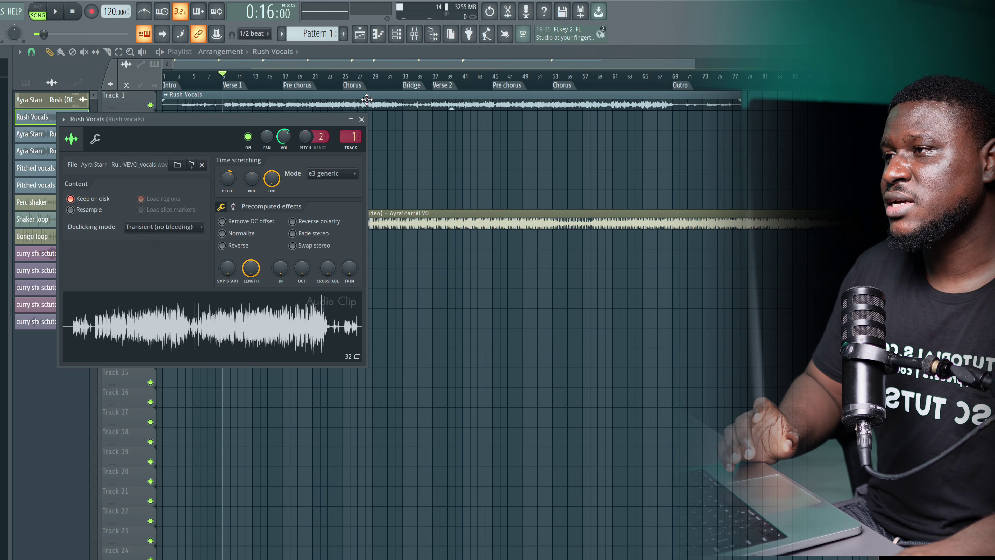
click(328, 174)
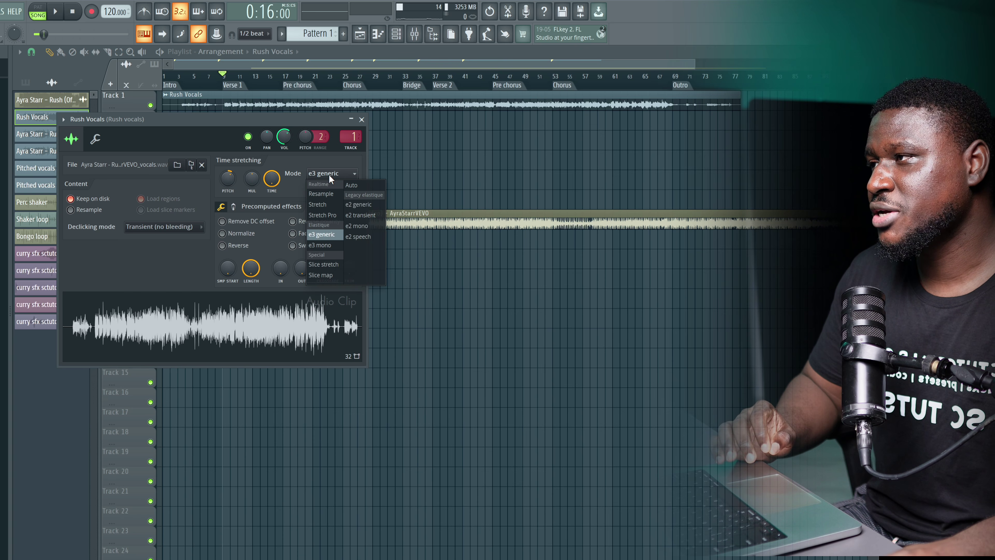
click(361, 120)
click(361, 119)
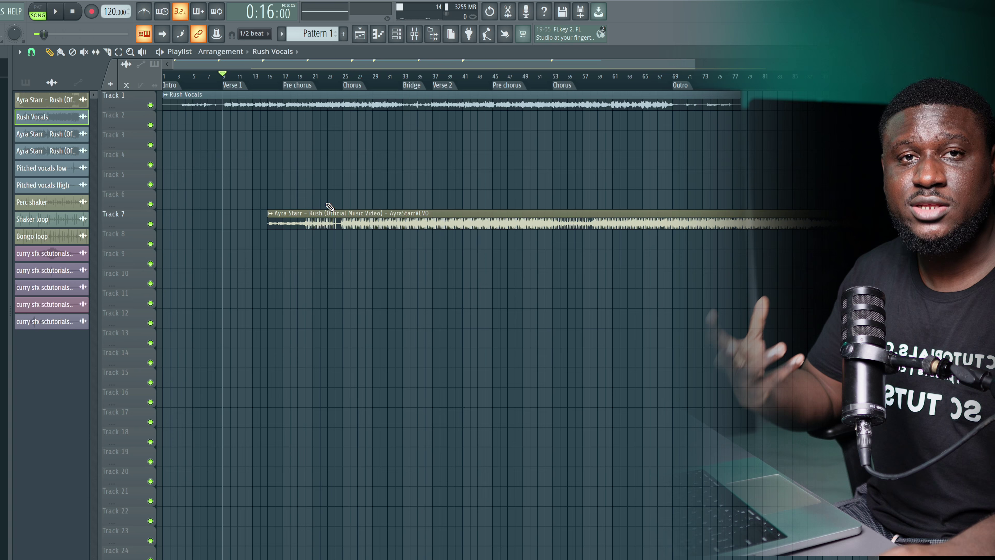
Delete the original song's clip from track 7 and place Pattern 1 on track 2 at the Verse 1 marker
right_click(322, 215)
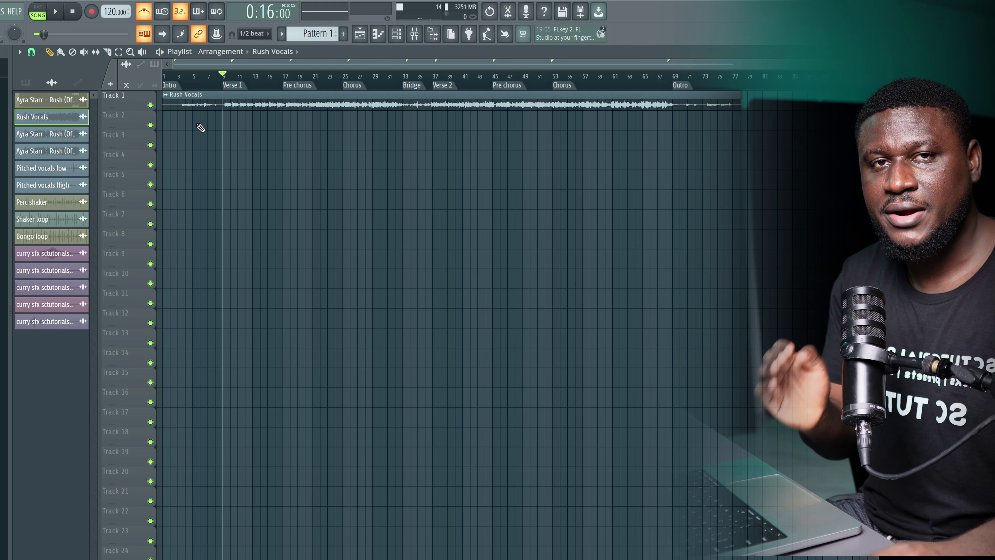
click(267, 52)
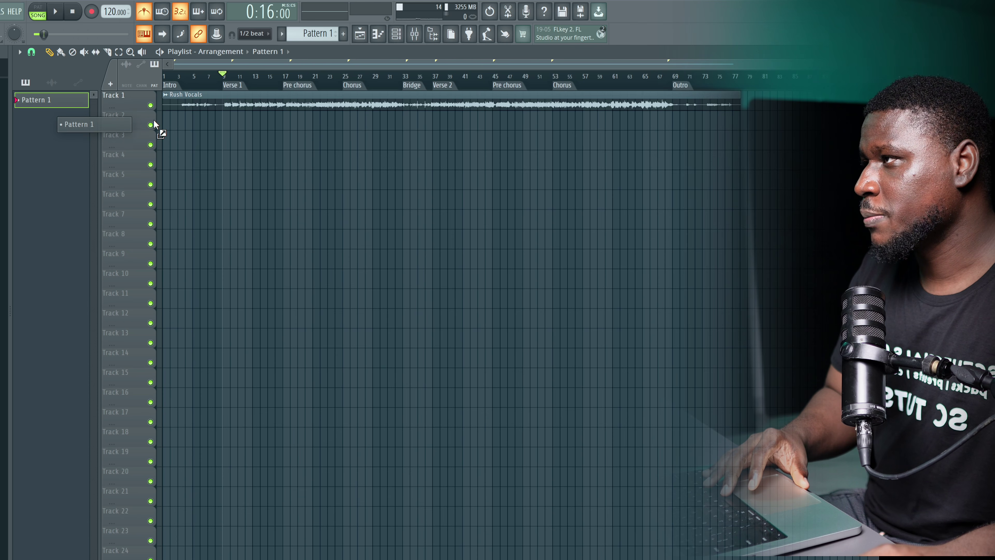
drag(154, 124, 222, 118)
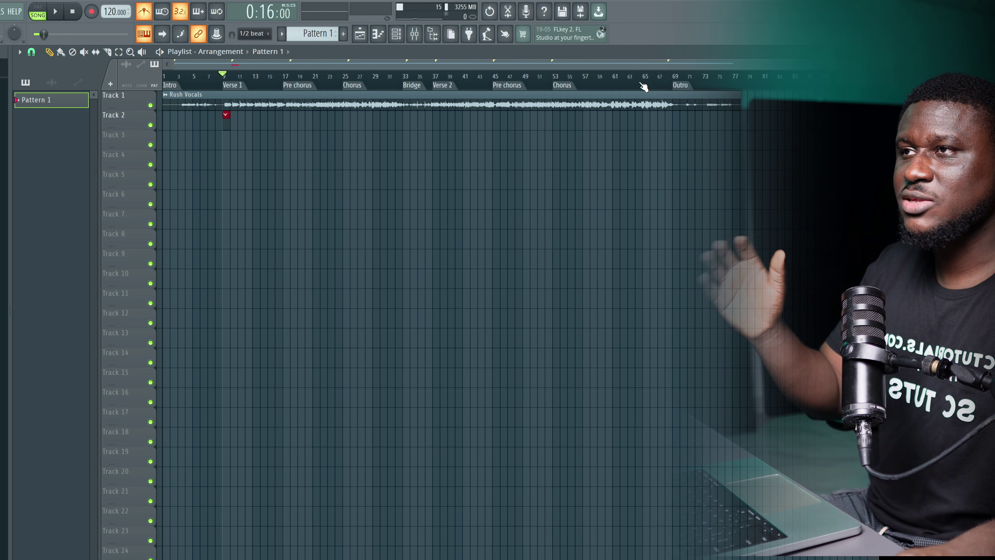
scroll(336, 126, up, 5)
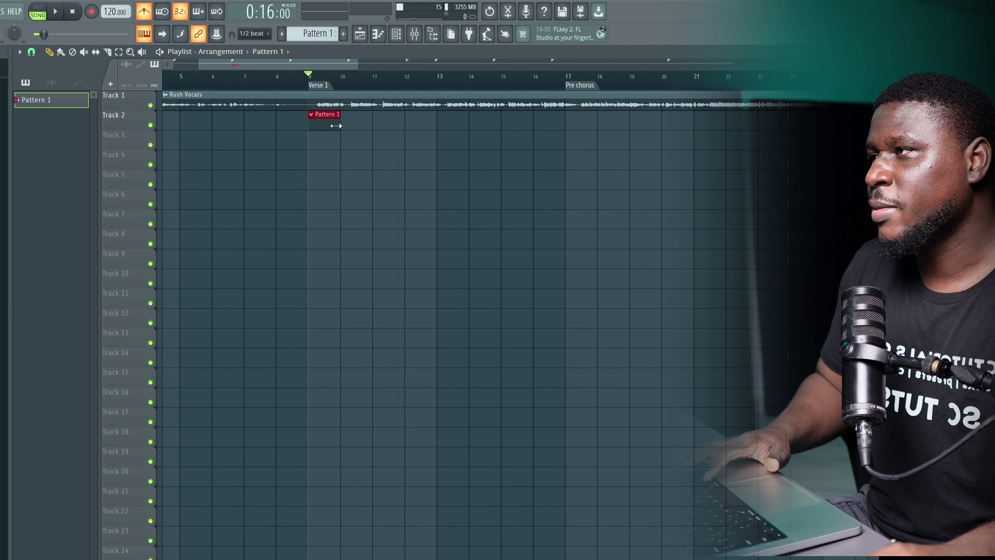
Program the Kick channel of Pattern 1 in the channel rack with a hit every 4 steps
key(F6)
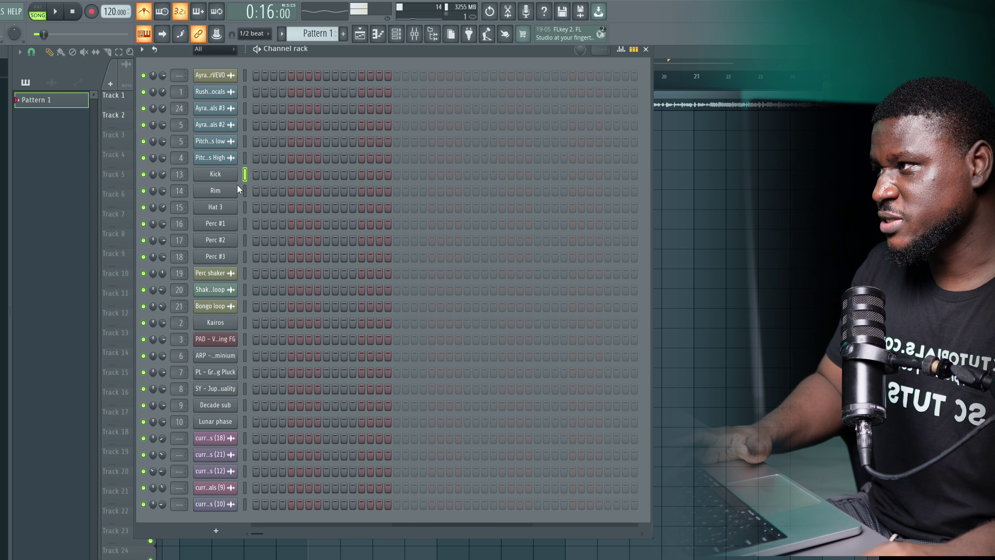
click(244, 229)
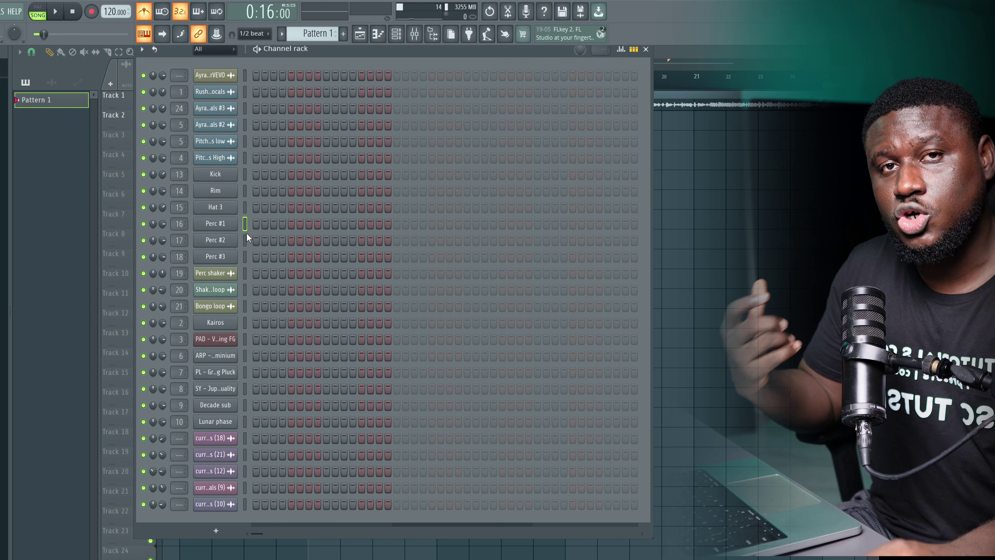
click(245, 240)
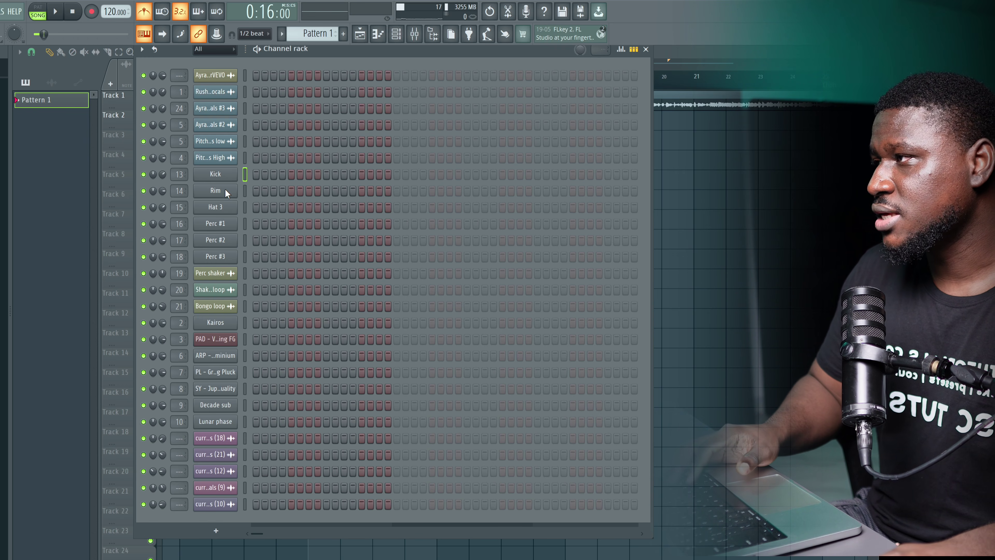
right_click(210, 178)
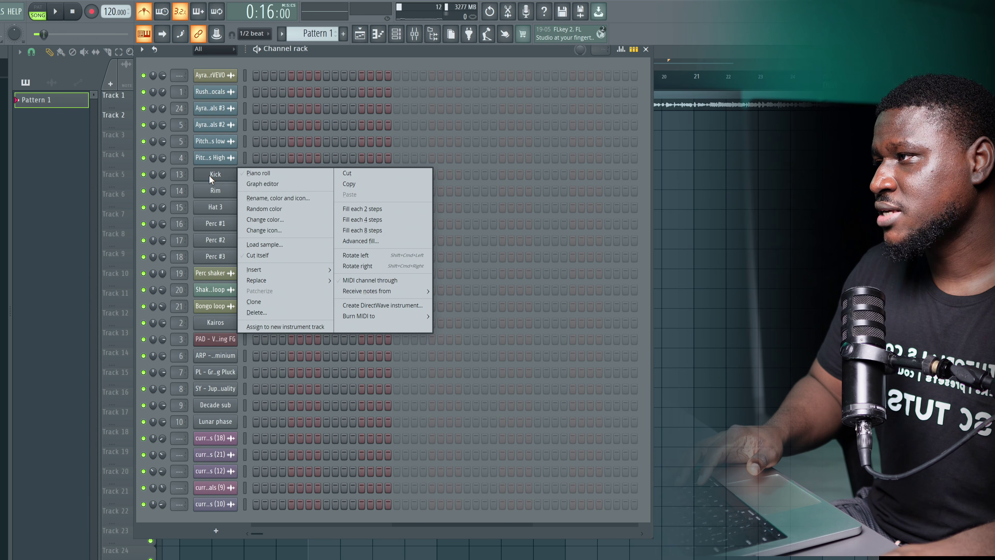
click(357, 220)
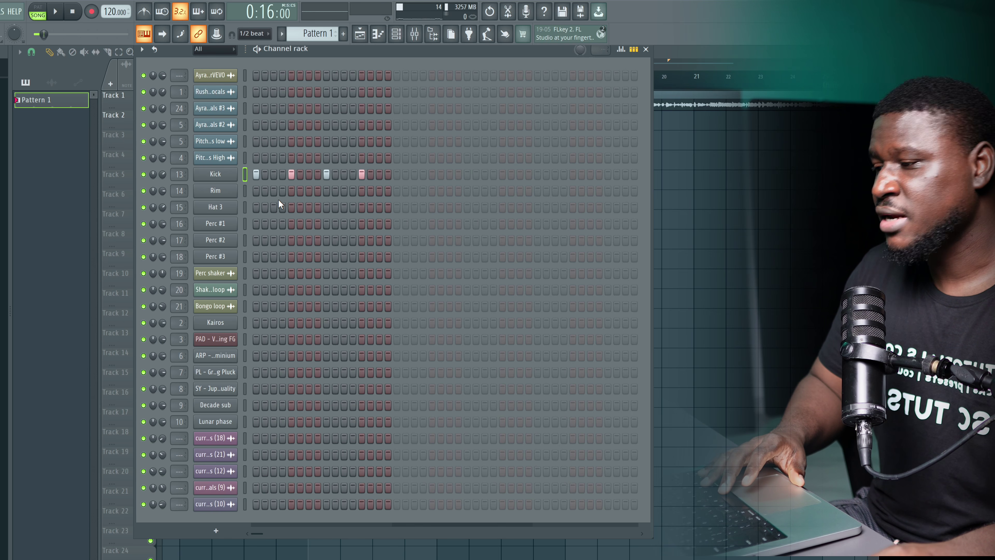
Add Rim hits on steps 4, 7 and 11 of Pattern 1
click(283, 190)
click(308, 191)
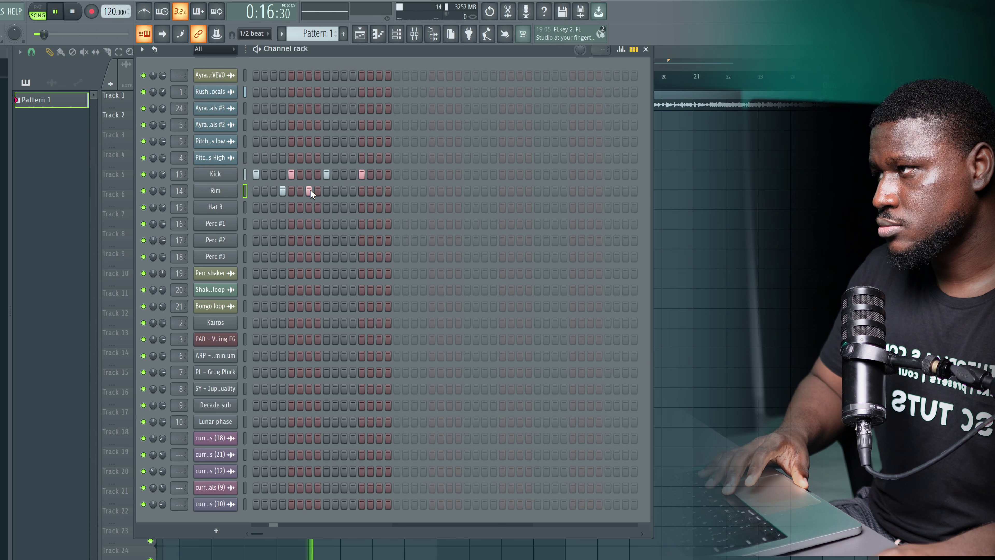
click(343, 190)
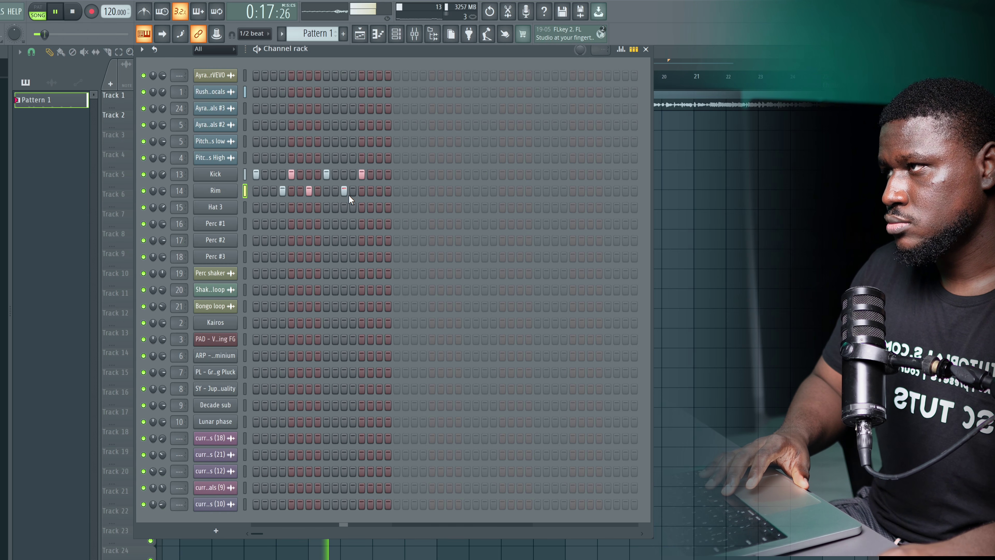
Duplicate the Pattern 1 clip three times on track 2 and set the playback range to bars 9 to 13
key(F6)
click(310, 122)
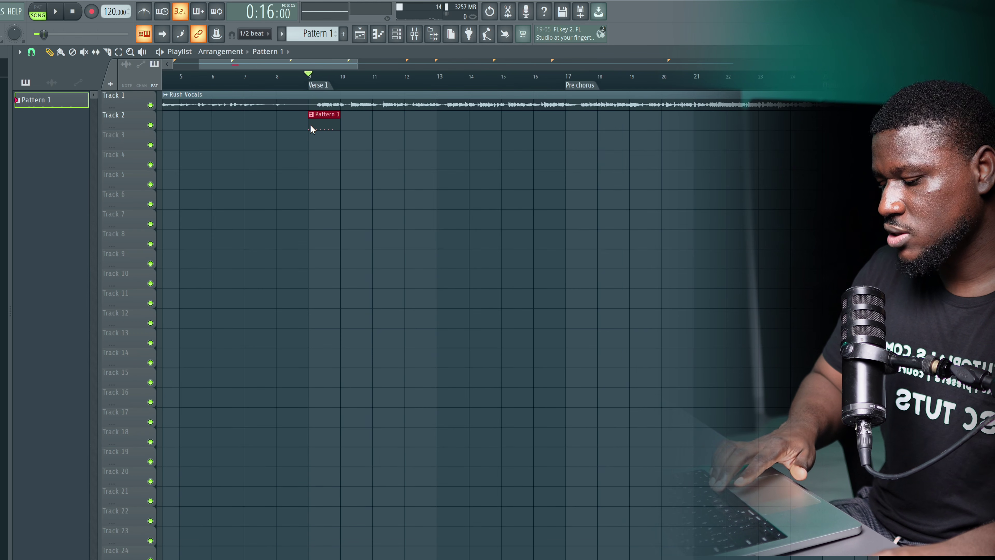
key(ctrl+b)
key(ctrl+b)
key(ctrl+b)
key(space)
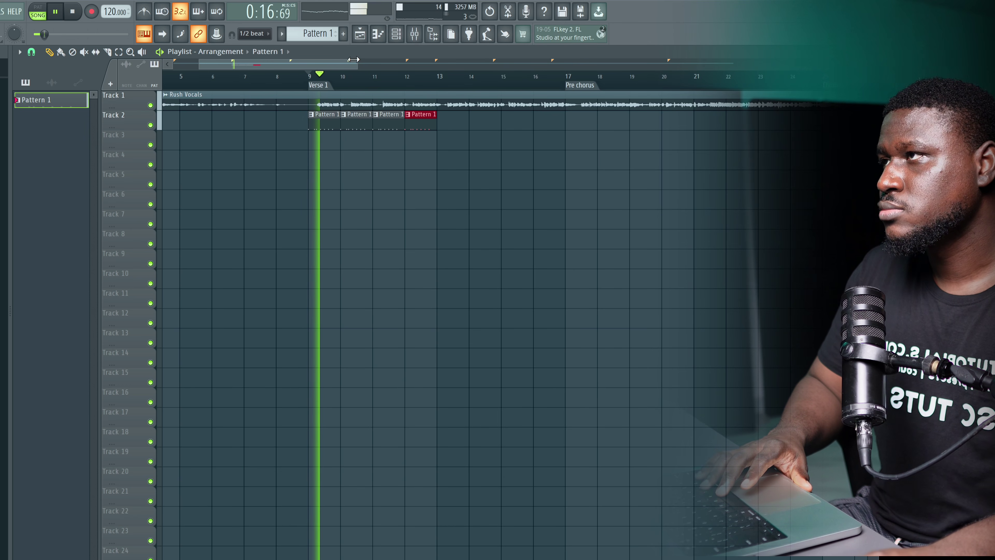
drag(436, 80, 310, 80)
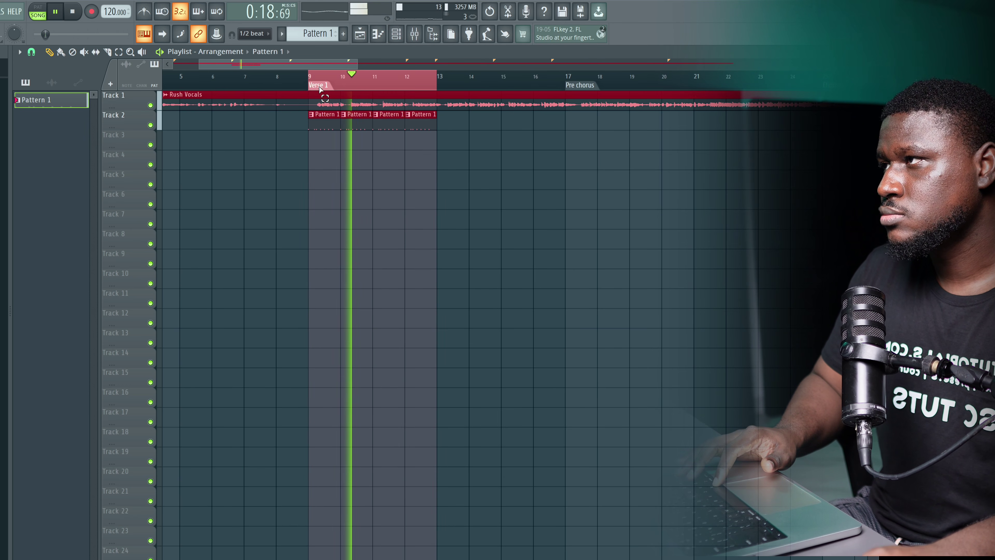
Add Hat 3 hits on steps 4, 7, 12 and 15 in the channel rack and play back the beat
click(395, 35)
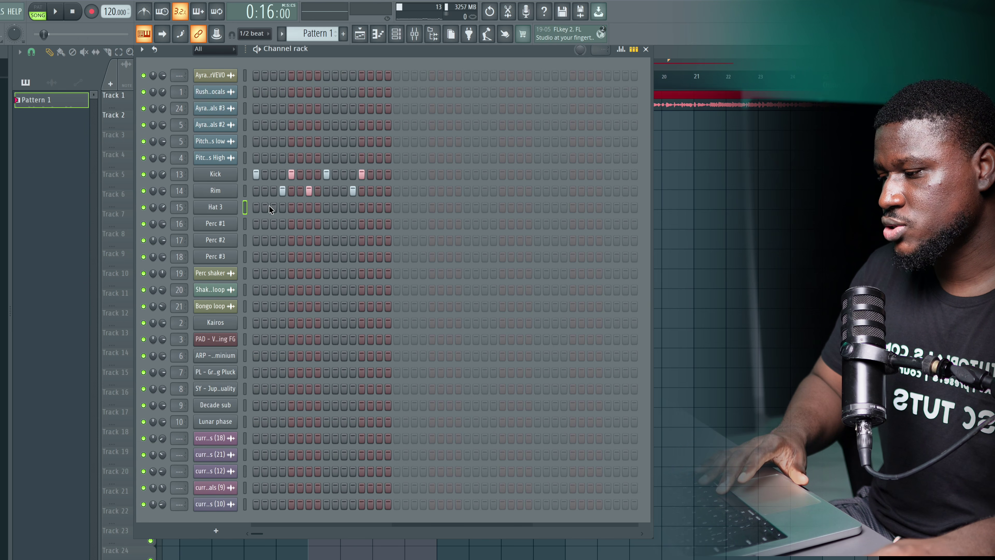
click(282, 207)
click(309, 207)
key(space)
click(353, 207)
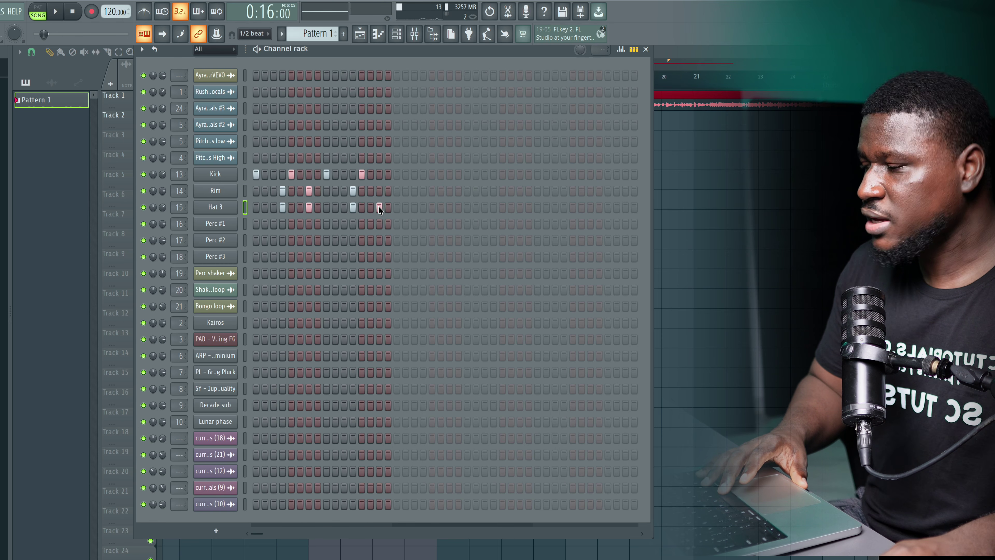
key(space)
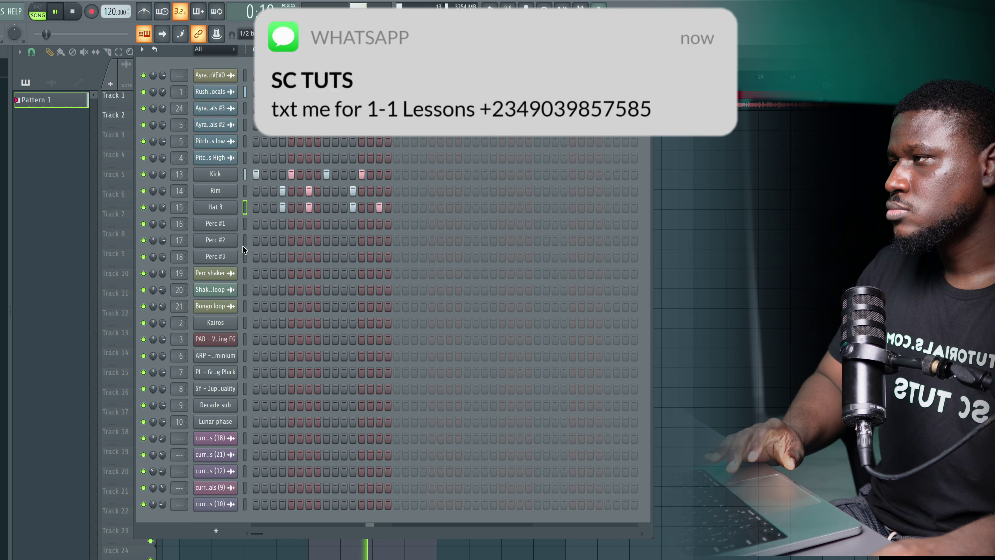
key(space)
Add Perc #1 hits on steps 1 and 9 and listen to the pattern
click(245, 224)
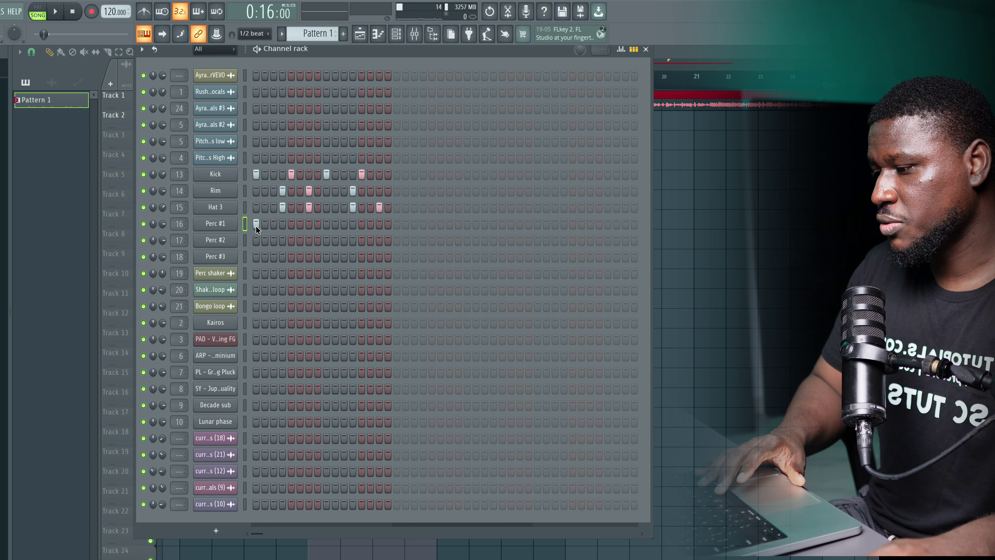
click(256, 223)
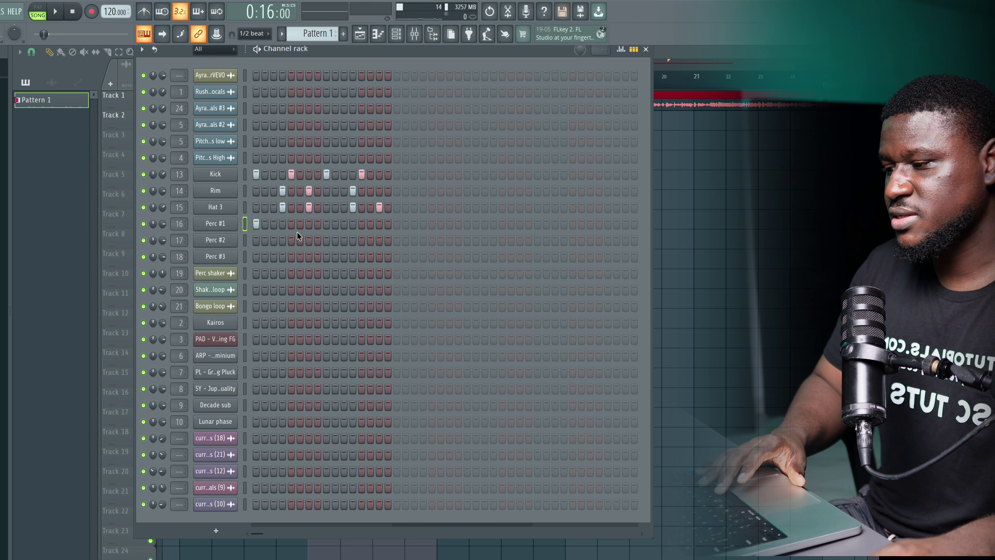
click(326, 224)
key(space)
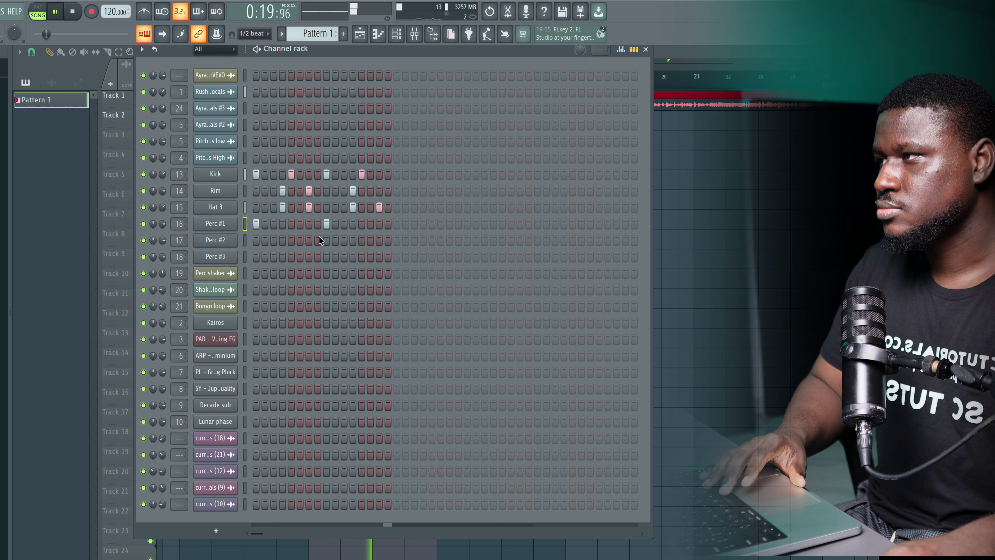
key(space)
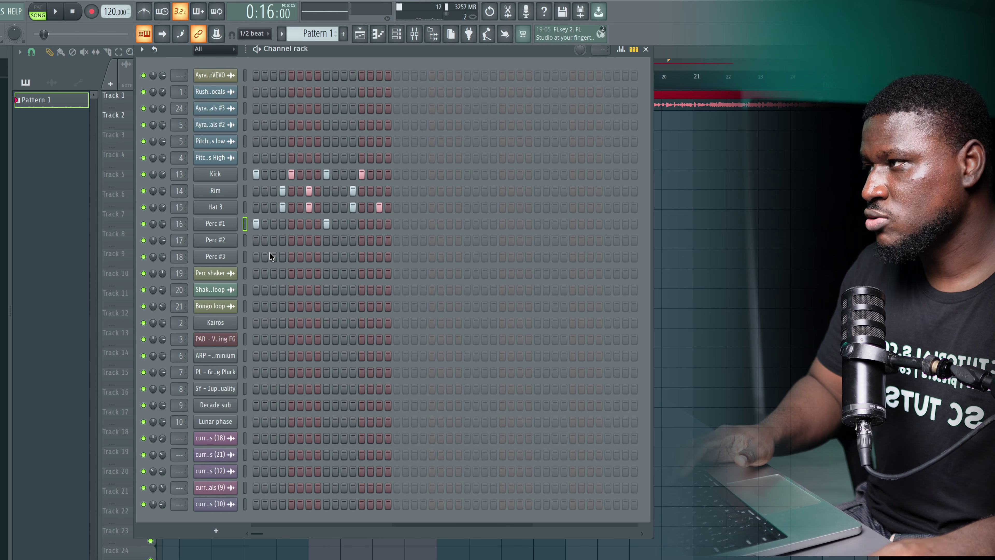
Add a Perc #2 hit on step 15 and remove the Hat 3 hit on step 7 during playback
key(space)
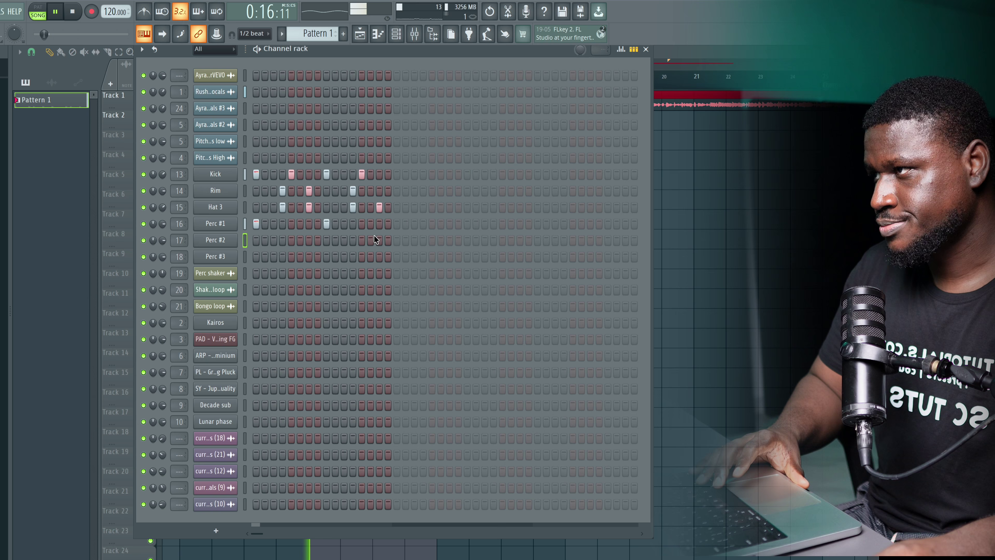
click(379, 240)
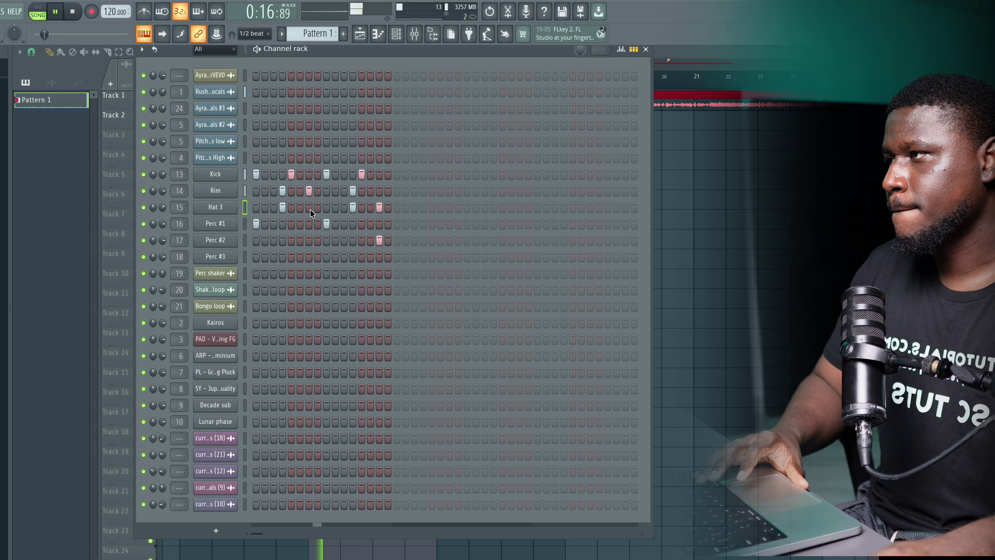
key(space)
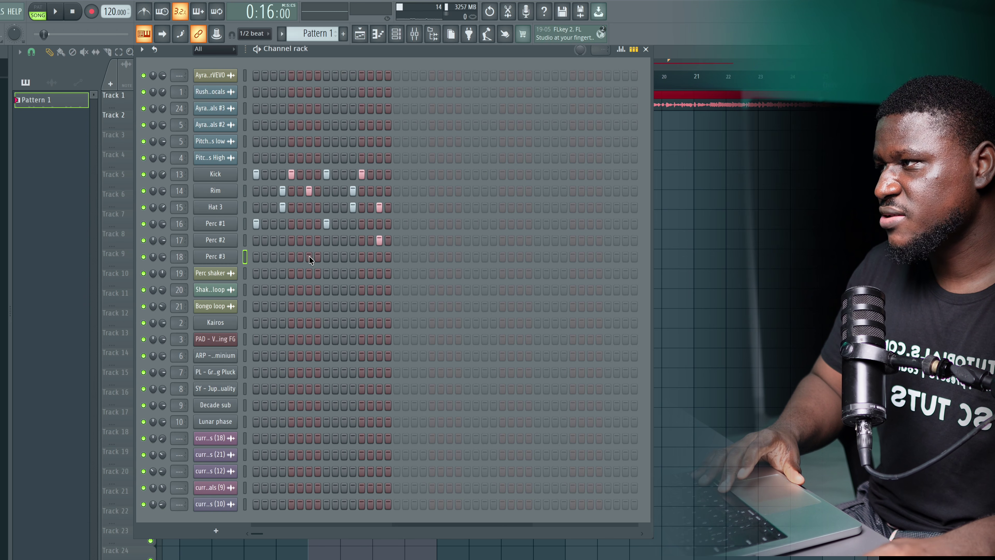
Add a Perc #3 hit on step 7, play the loop and return to the playlist
click(308, 256)
key(space)
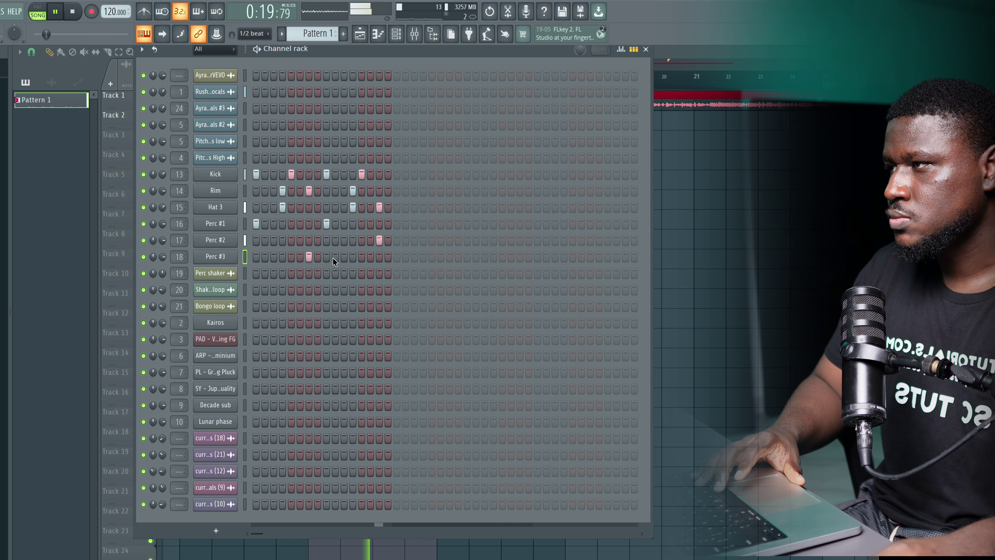
key(F6)
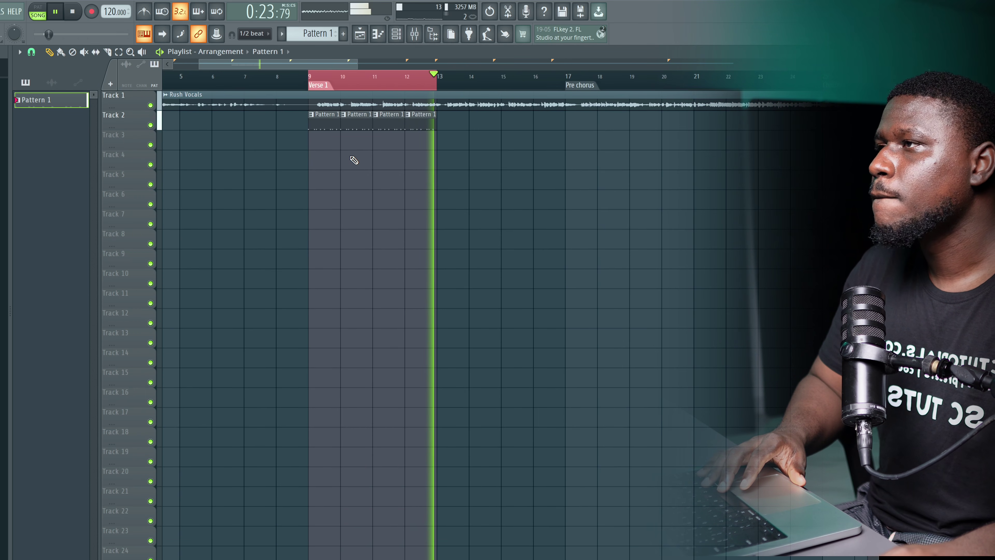
key(space)
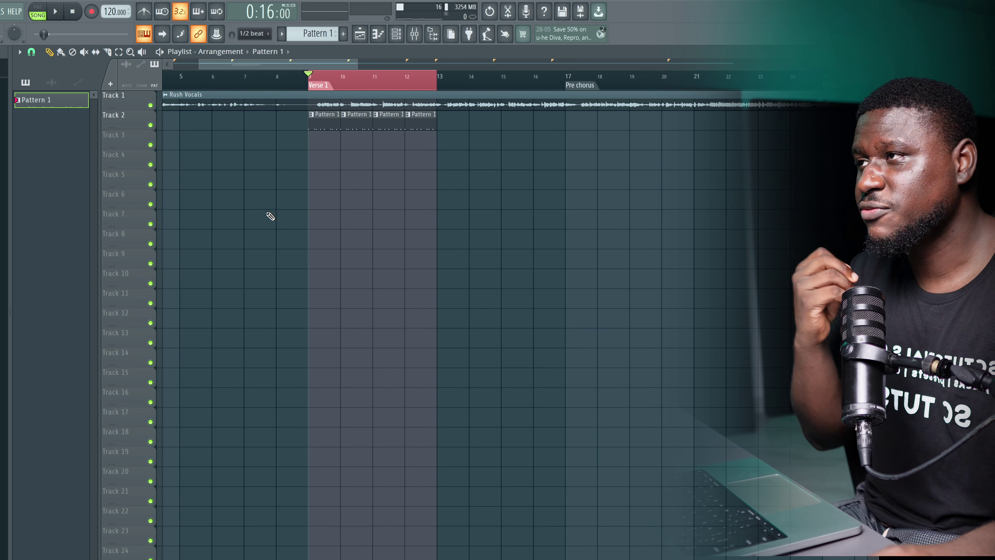
Place the Perc shaker audio clip on track 3 at the start of Verse 1 and listen to it
click(49, 83)
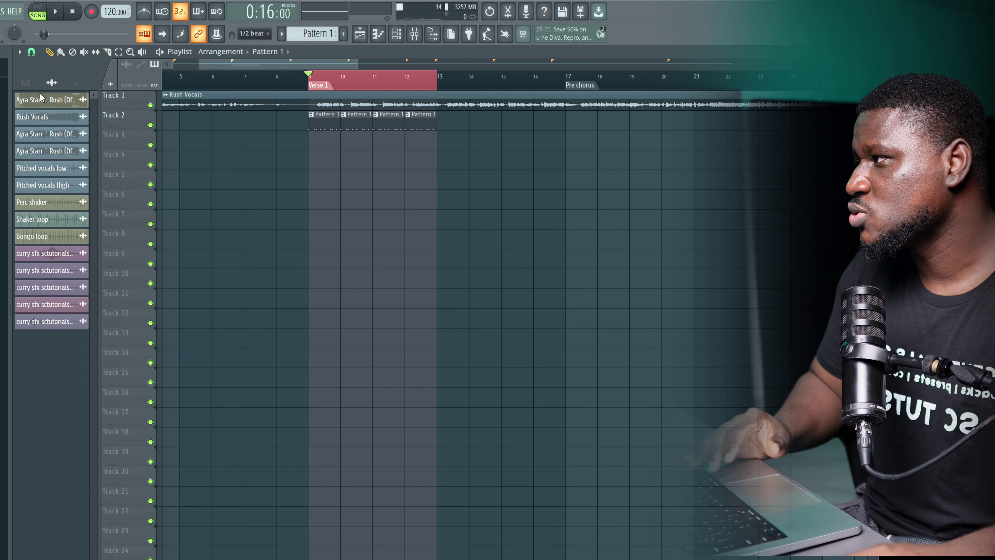
drag(36, 210, 334, 148)
key(space)
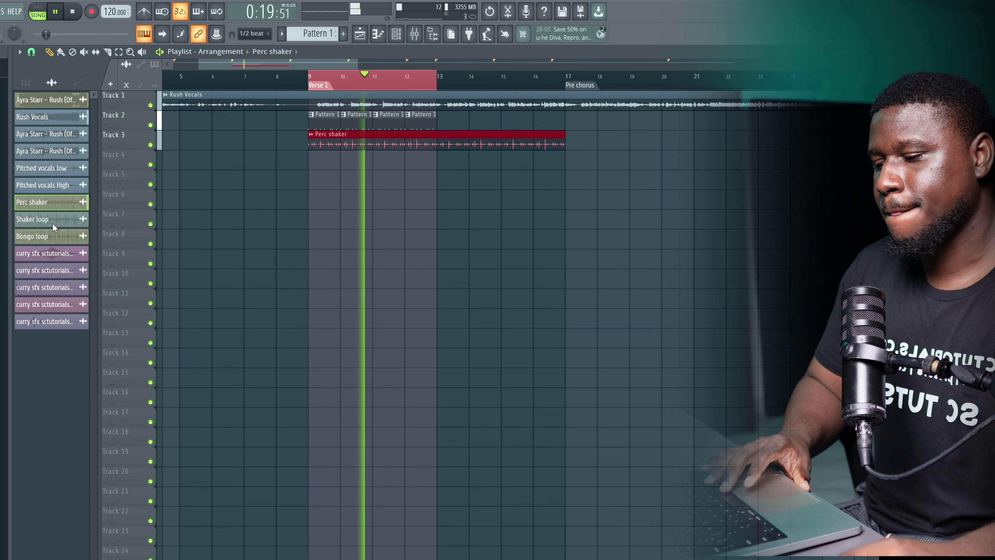
key(space)
Place the Shaker loop on track 4 at the start of Verse 1 and duplicate it once to reach bar 13
drag(52, 224, 315, 161)
key(space)
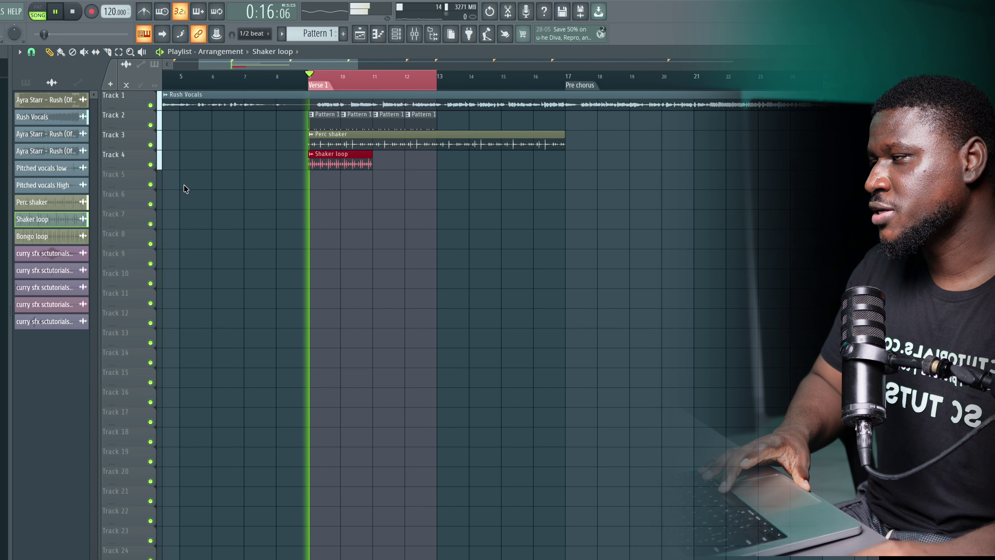
key(ctrl+b)
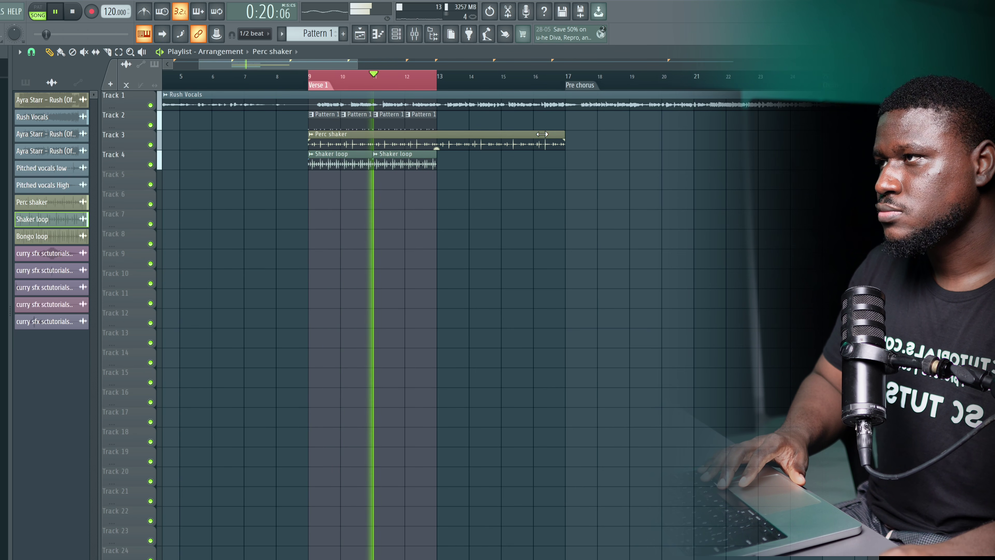
Trim the Perc shaker clip on track 3 to end at bar 13 and replay the section from Verse 1
drag(560, 132, 437, 133)
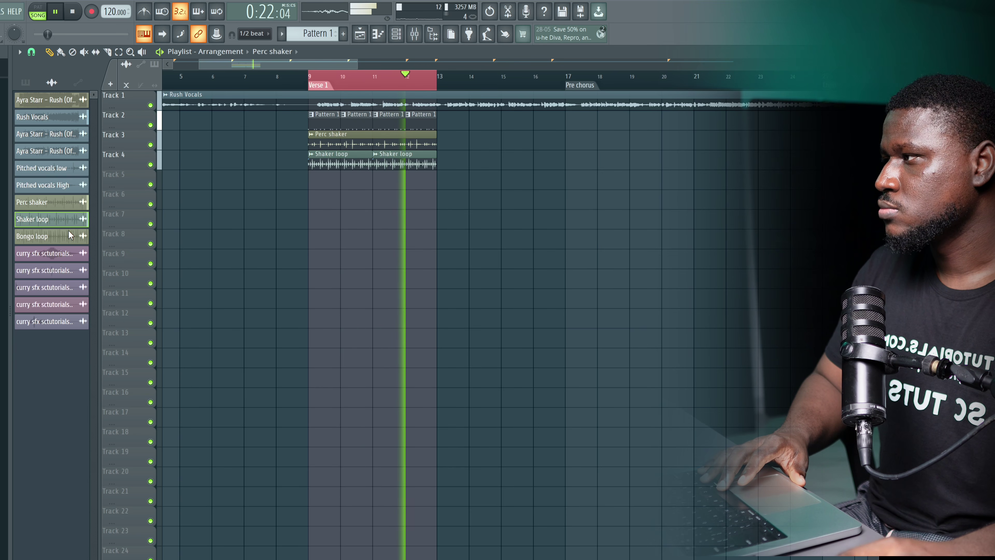
key(space)
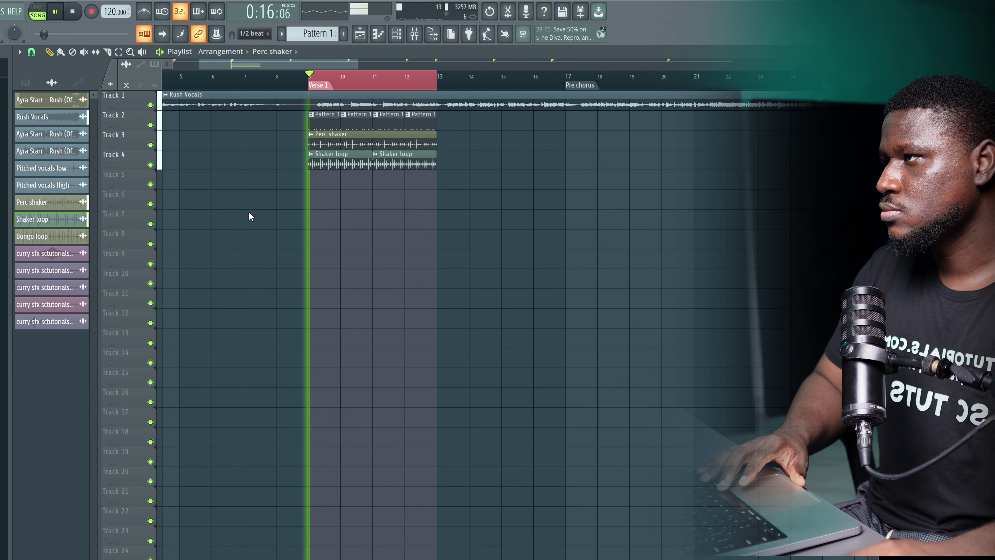
Place the Bongo loop on track 5 at the start of Verse 1, trim it to end at bar 13 and listen to it
drag(51, 240, 315, 179)
key(space)
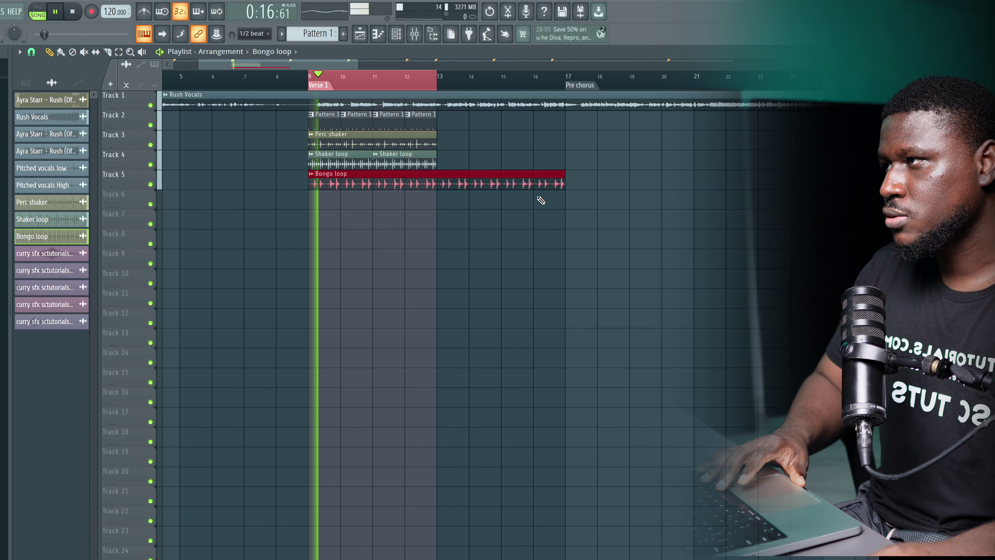
drag(563, 177, 437, 176)
double_click(412, 180)
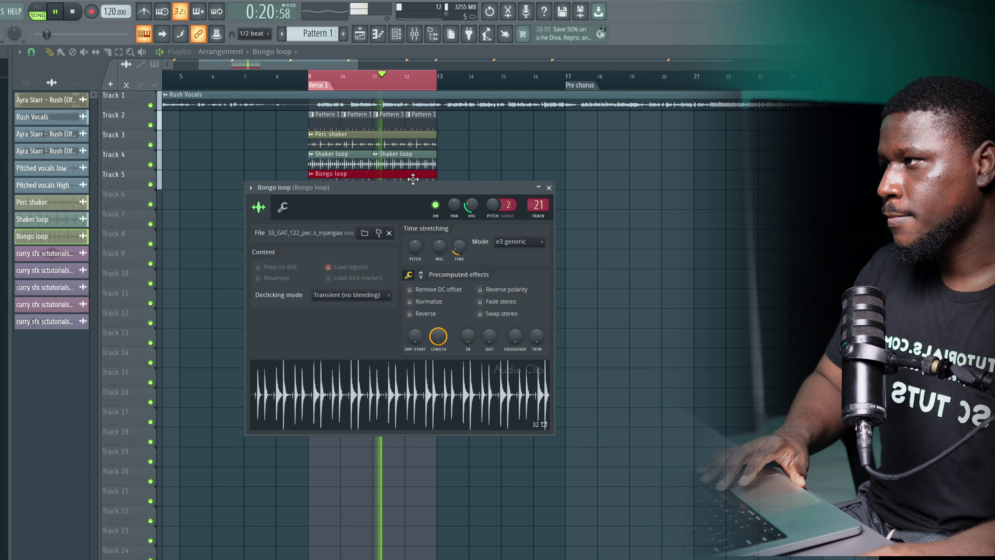
click(548, 187)
key(space)
key(space)
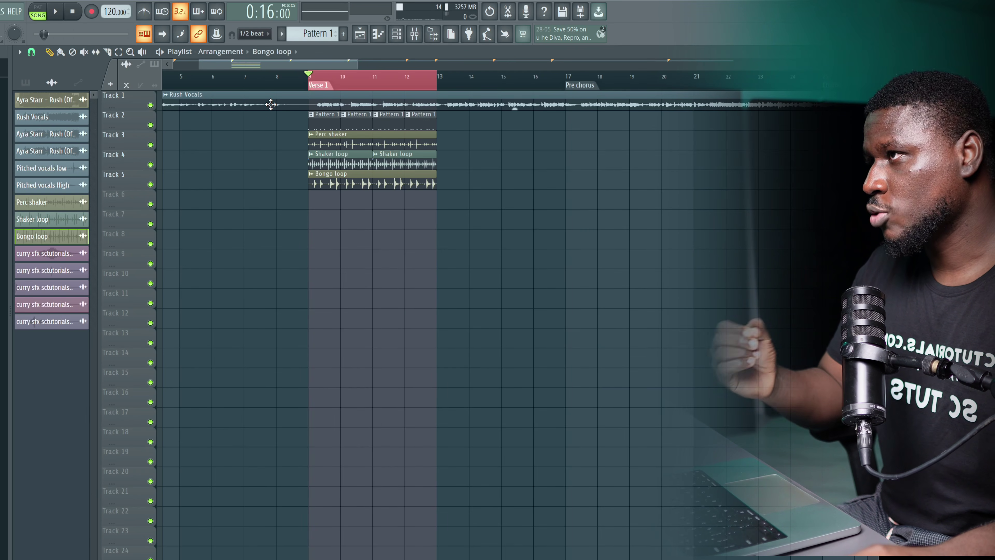
Create an empty Pattern 2 and place it on track 6 at the start of Verse 1
click(343, 33)
key(F6)
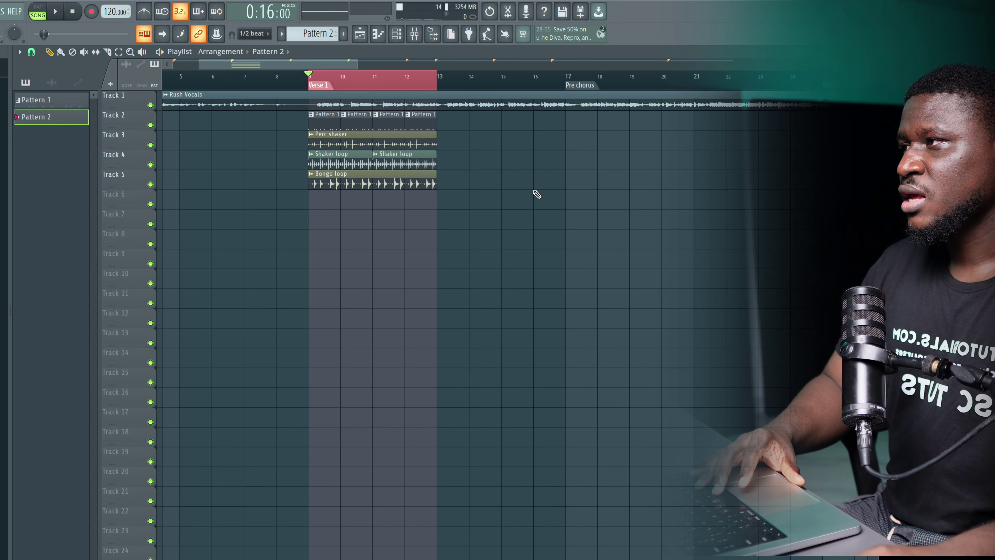
drag(55, 121, 312, 196)
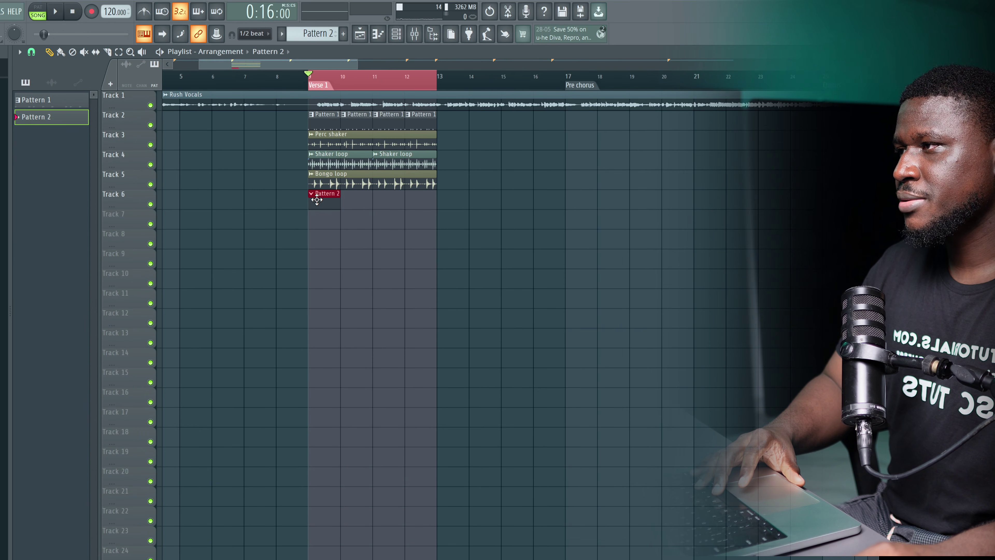
Open the Kairos piano roll for Pattern 2 and set its scale to D# Minor Natural (Aeolian)
double_click(314, 198)
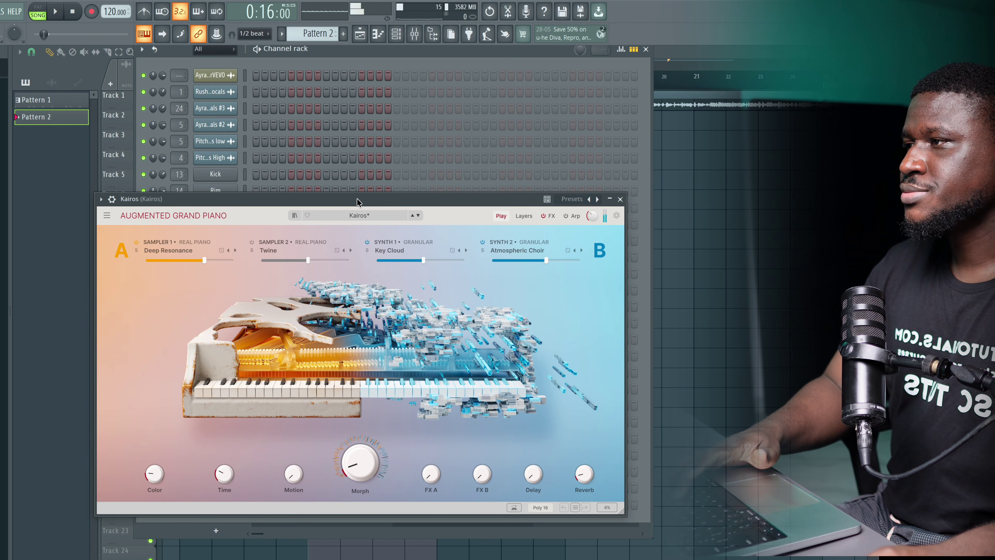
click(620, 199)
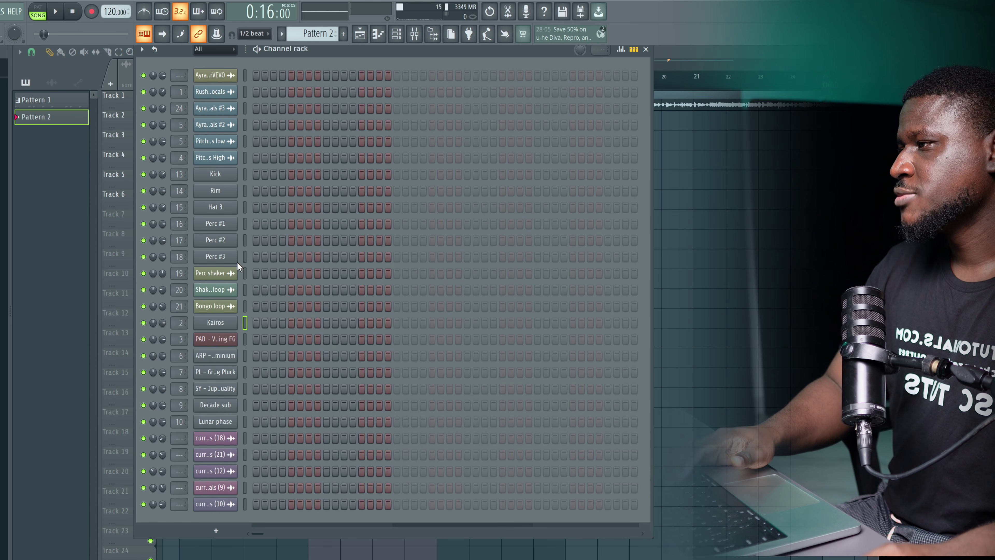
key(F7)
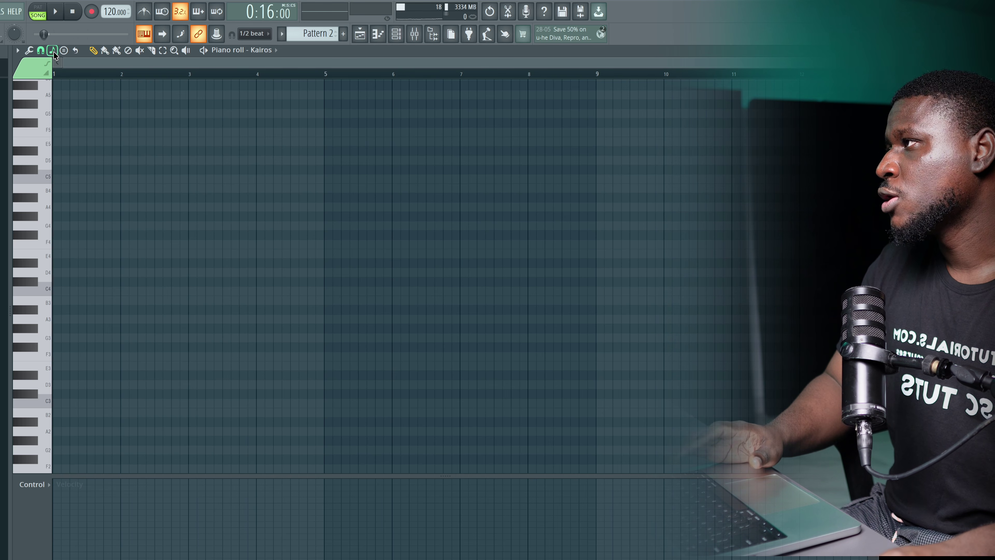
click(53, 51)
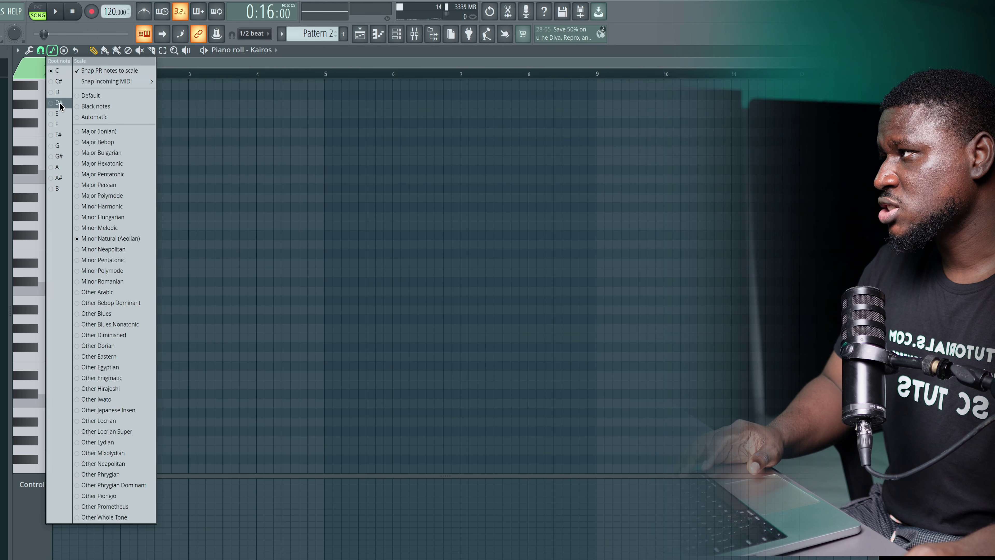
click(222, 214)
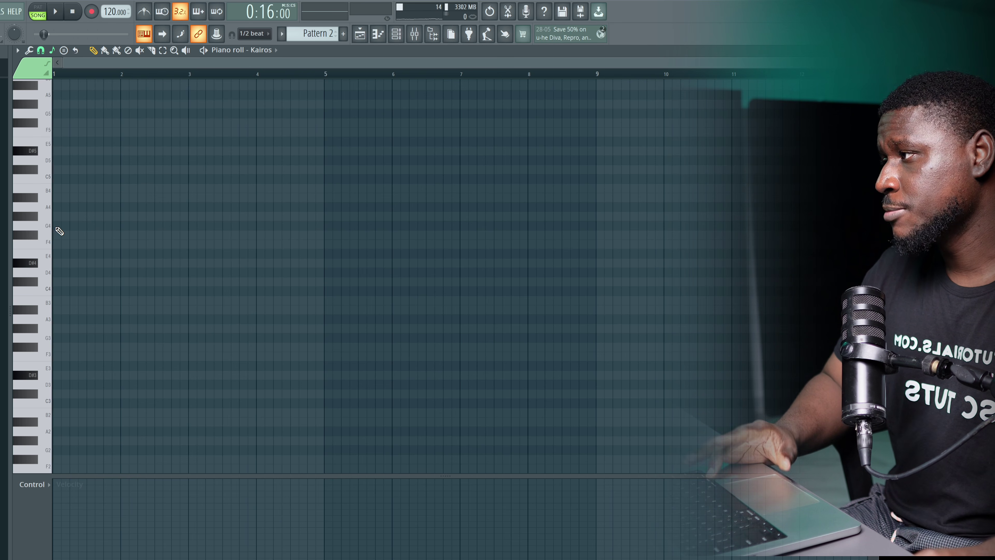
Draw a one-bar D#4–F#4–A#4 chord in bar 1, select its three notes and play it
click(39, 218)
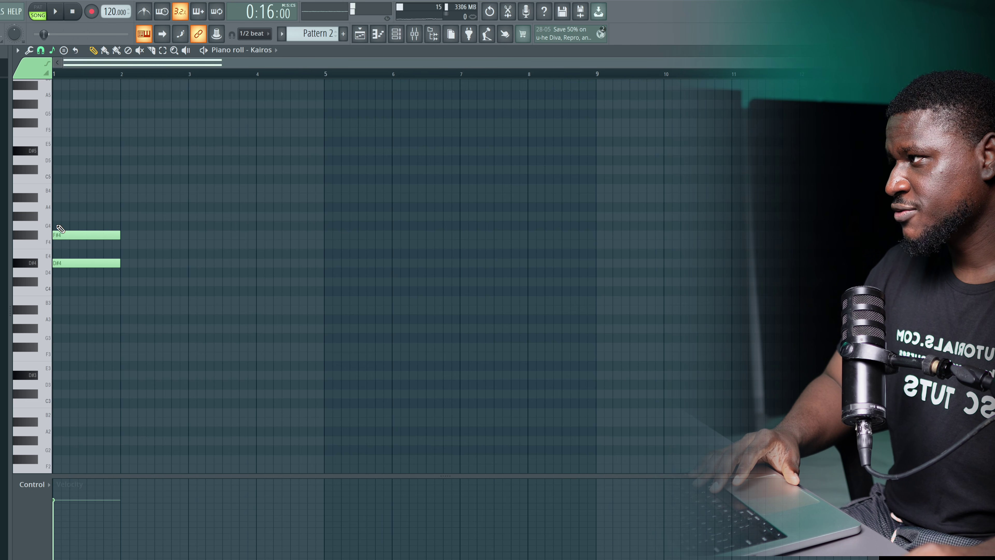
click(61, 199)
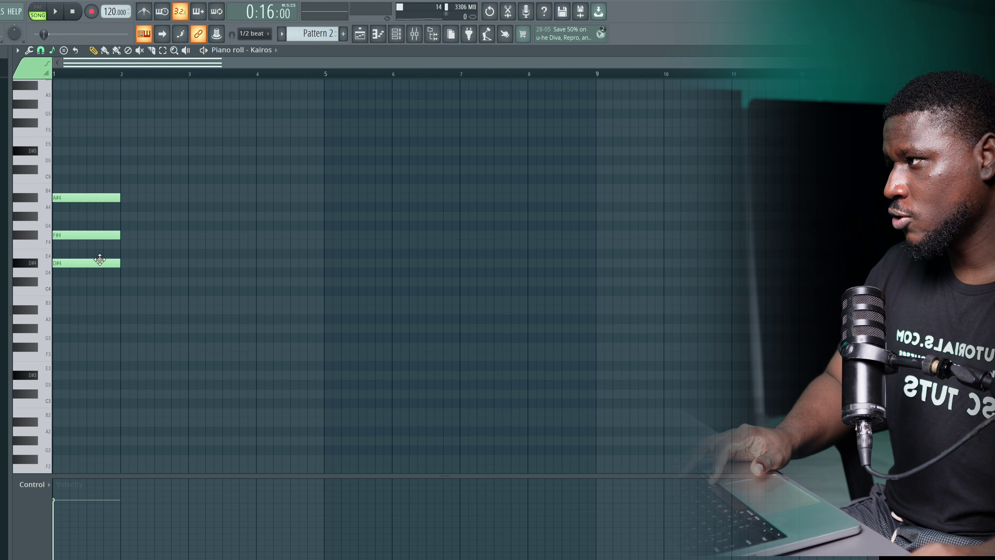
ctrl+click(131, 263)
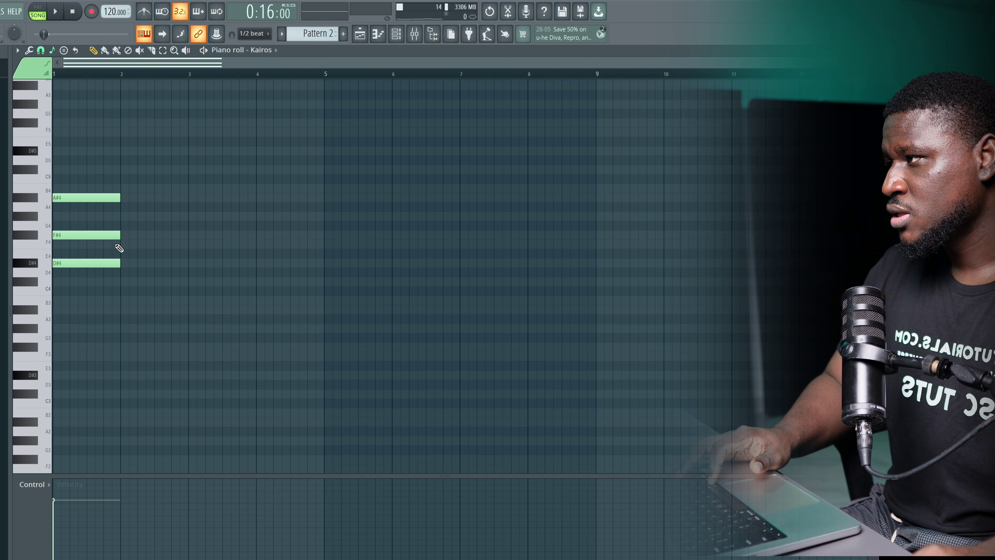
ctrl+click(108, 235)
ctrl+click(123, 216)
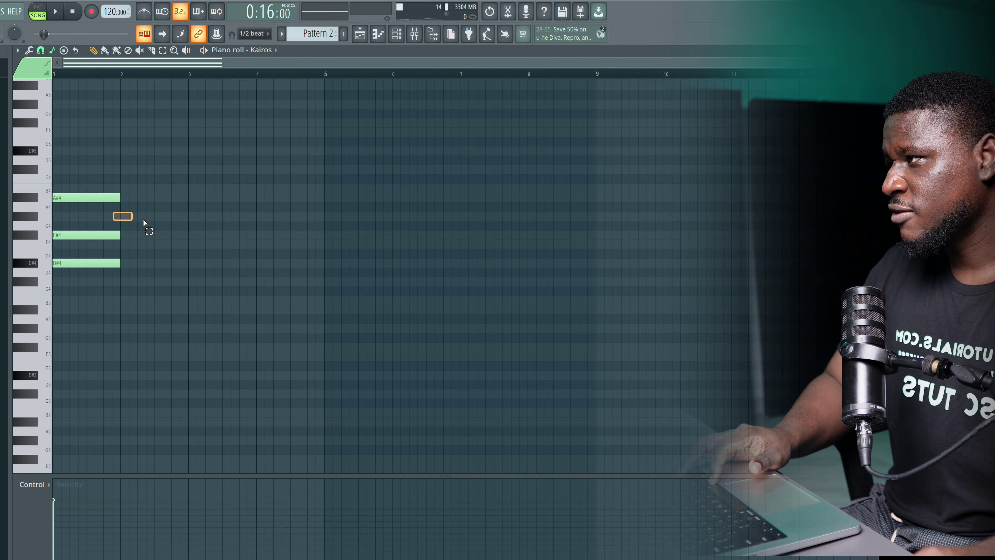
ctrl+click(115, 194)
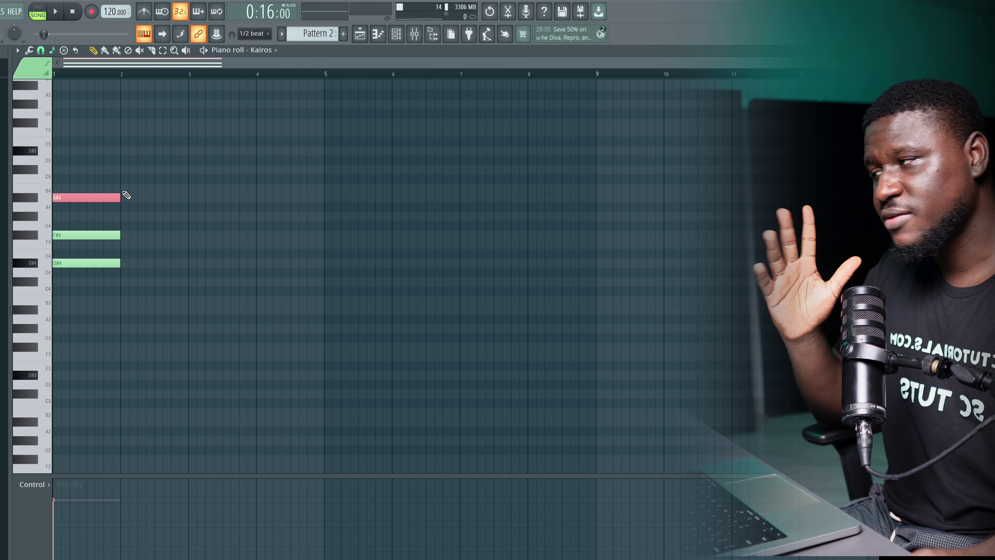
key(space)
drag(111, 156, 98, 304)
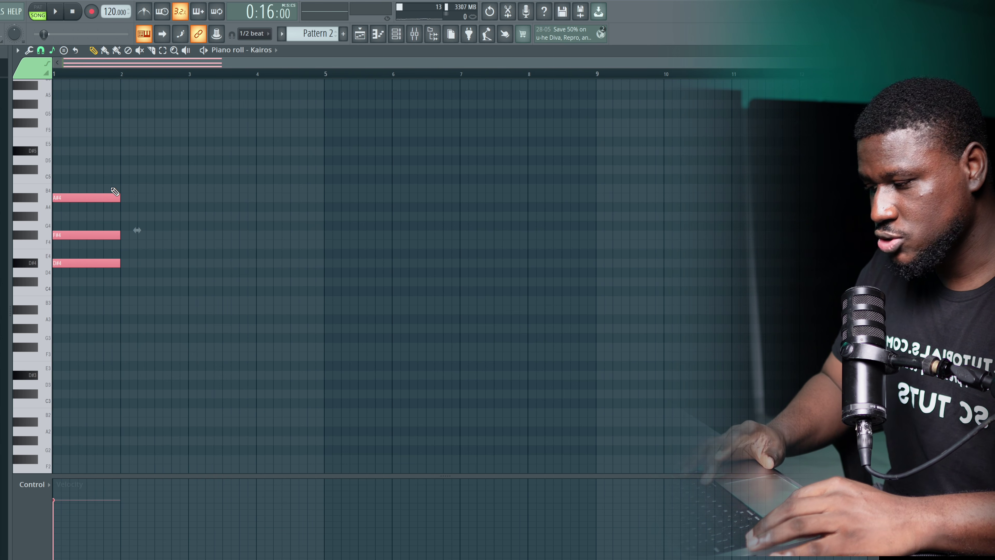
key(space)
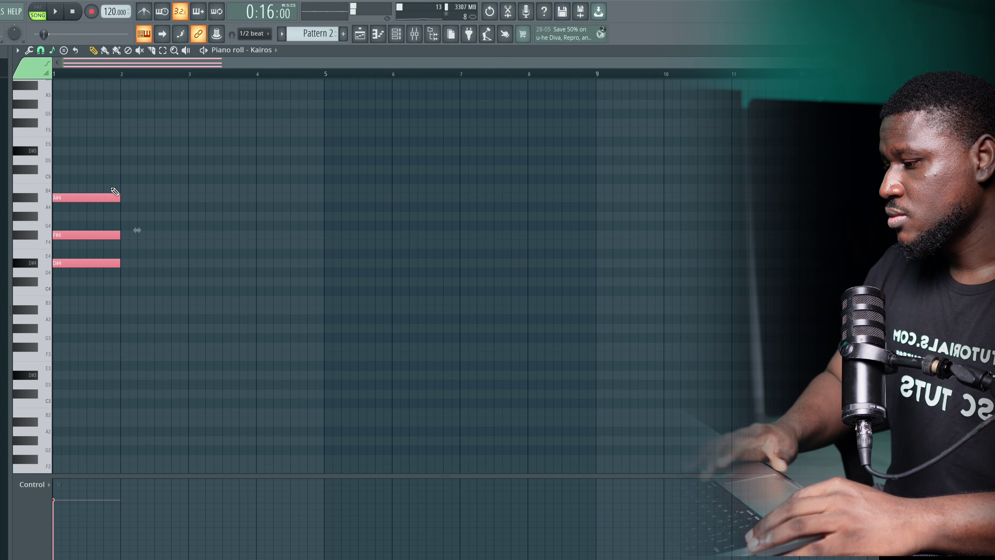
Audition the selected chord two scale steps lower and up at G#4–B4–D#5, and return it to D#4–F#4–A#4
key(shift+Down)
key(space)
key(space)
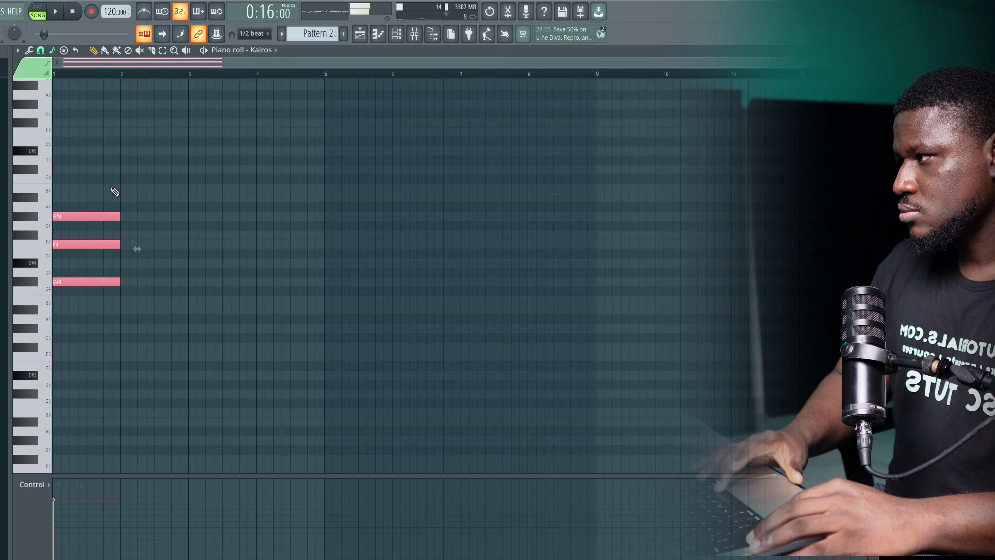
key(shift+Down)
key(space)
key(space)
key(shift+Up)
key(shift+Up)
key(shift+Up)
key(shift+Up)
key(shift+Up)
key(space)
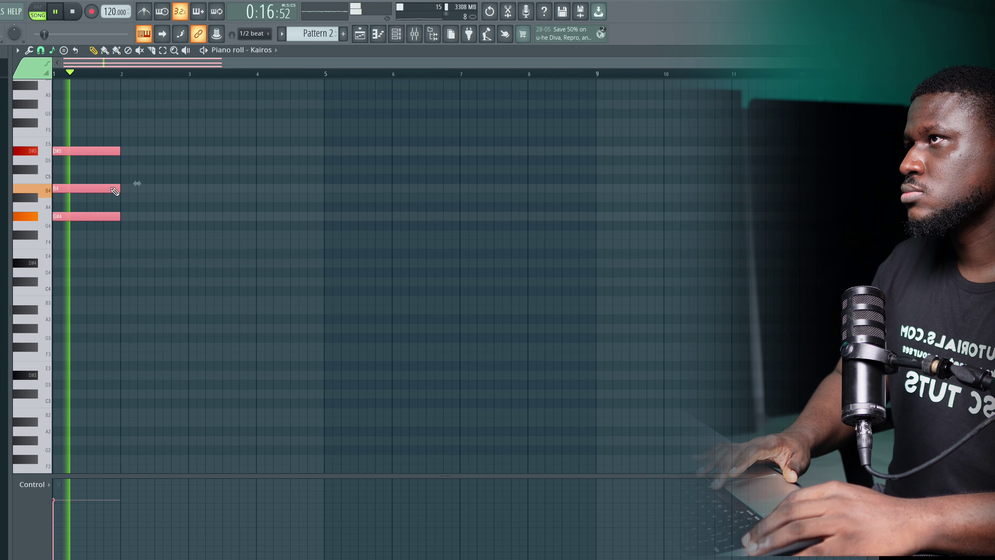
key(space)
key(shift+Down)
key(shift+Down)
key(shift+Down)
key(space)
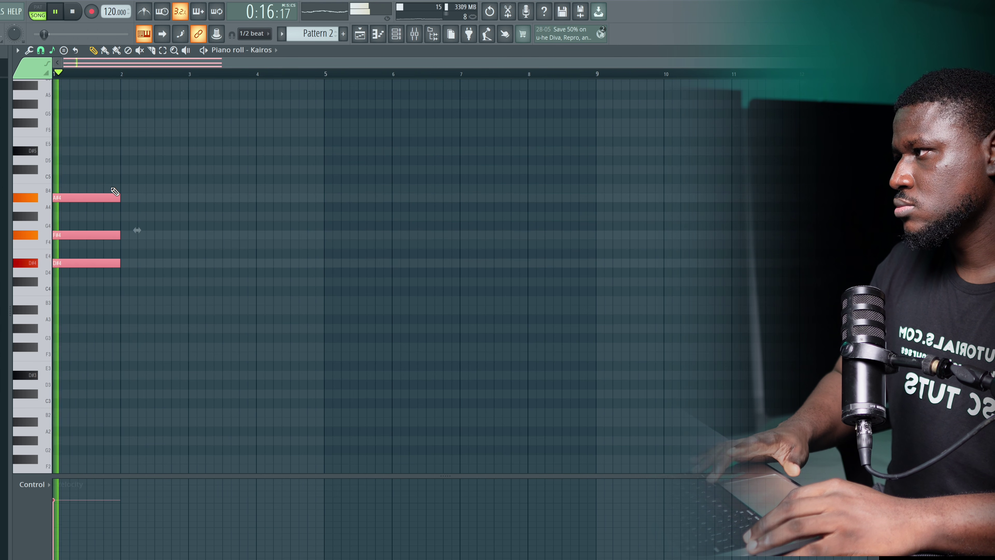
key(space)
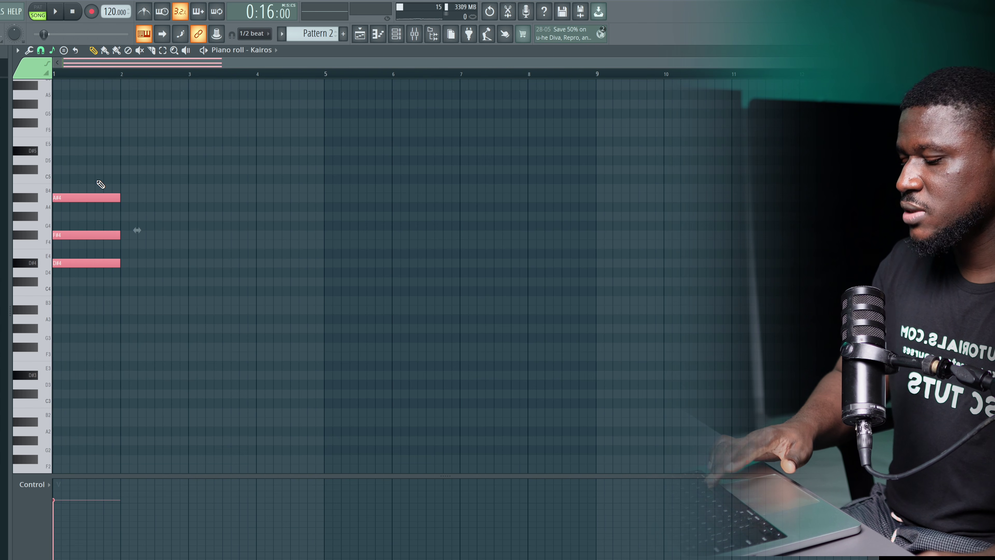
Duplicate the chord into bar 2, shift the chords to B4–D#5–F#5 in bar 1 and D#5–F#5–A#5 in bar 2, and play them
key(ctrl+b)
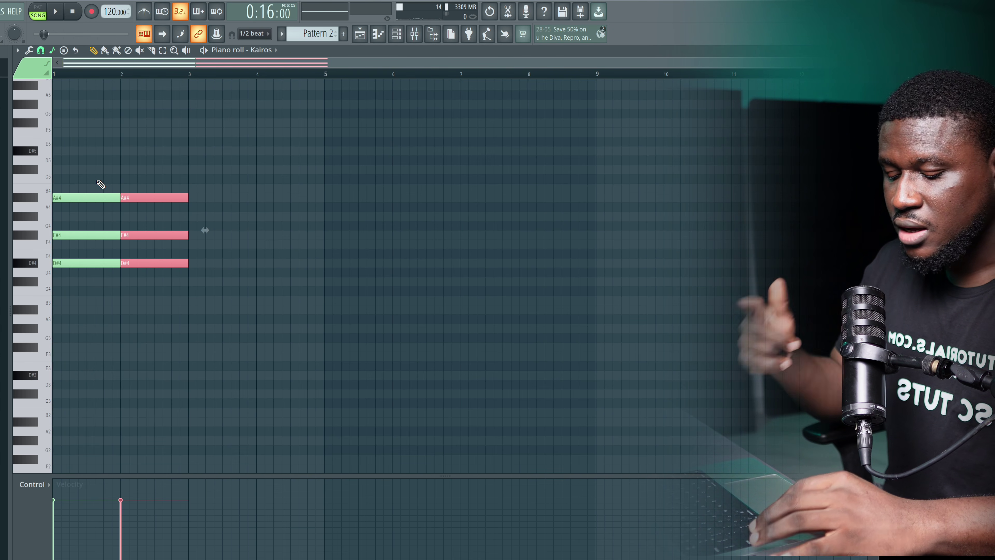
key(space)
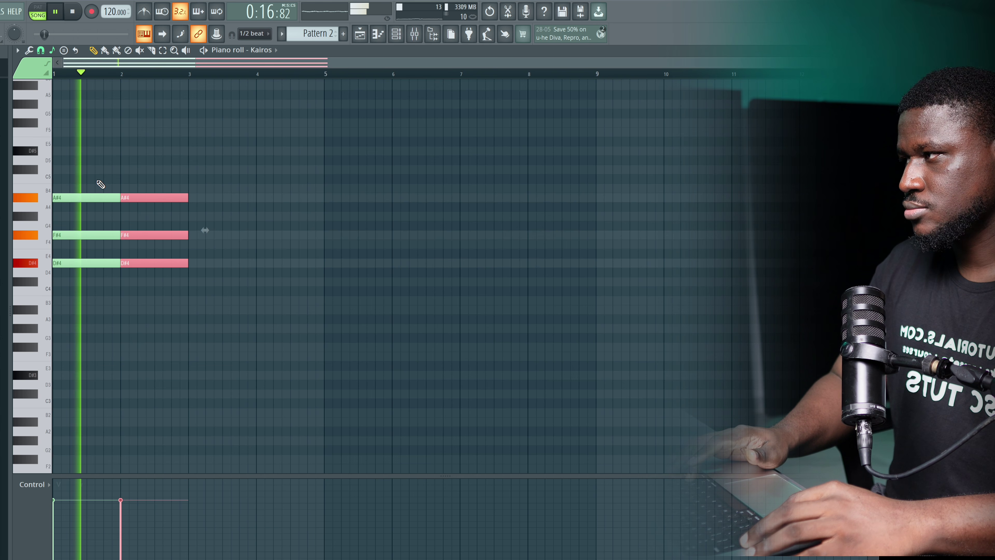
key(Up)
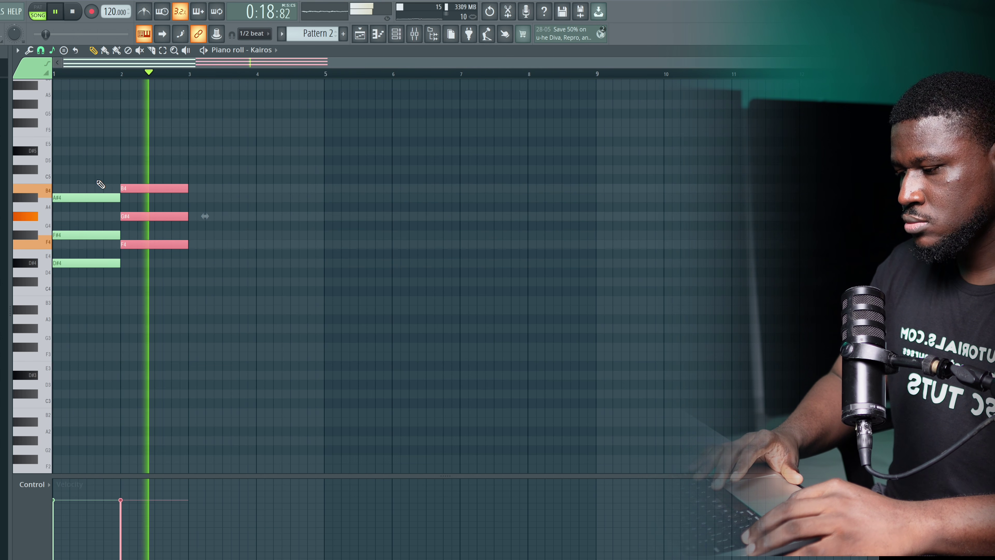
key(space)
key(Down)
key(Down)
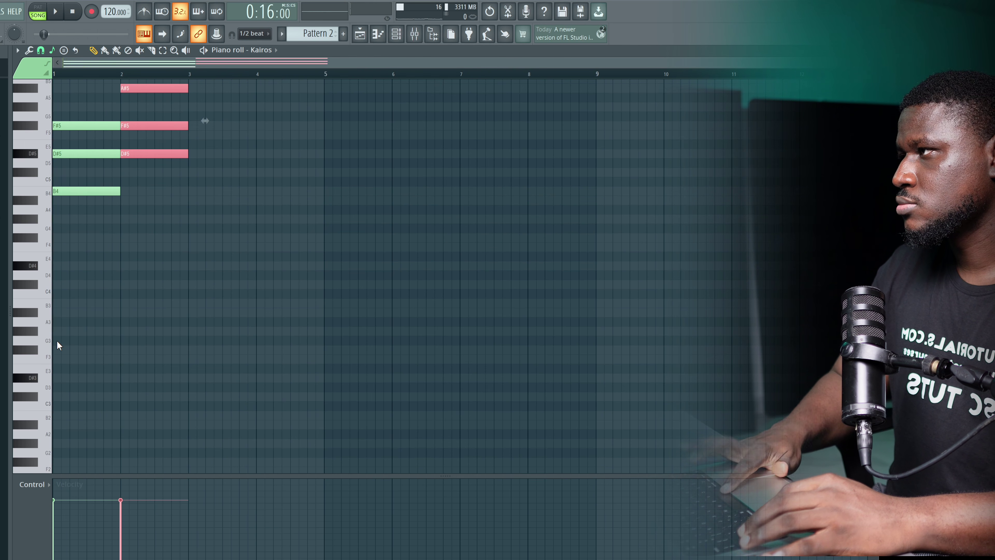
key(space)
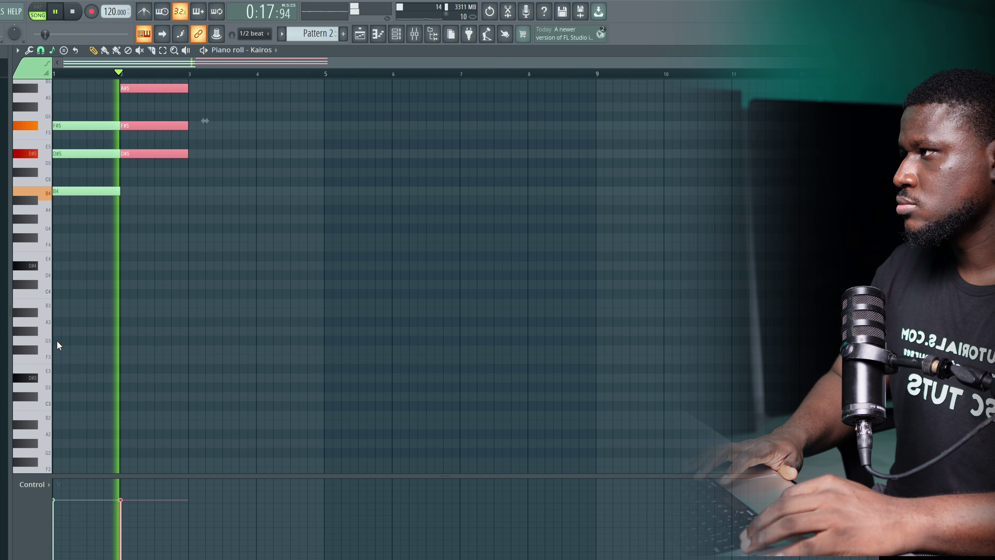
Duplicate the bar 2 chord into bar 3 one scale step lower as C#5–F5–G#5, and repeat it in bar 4
key(ctrl+b)
key(Down)
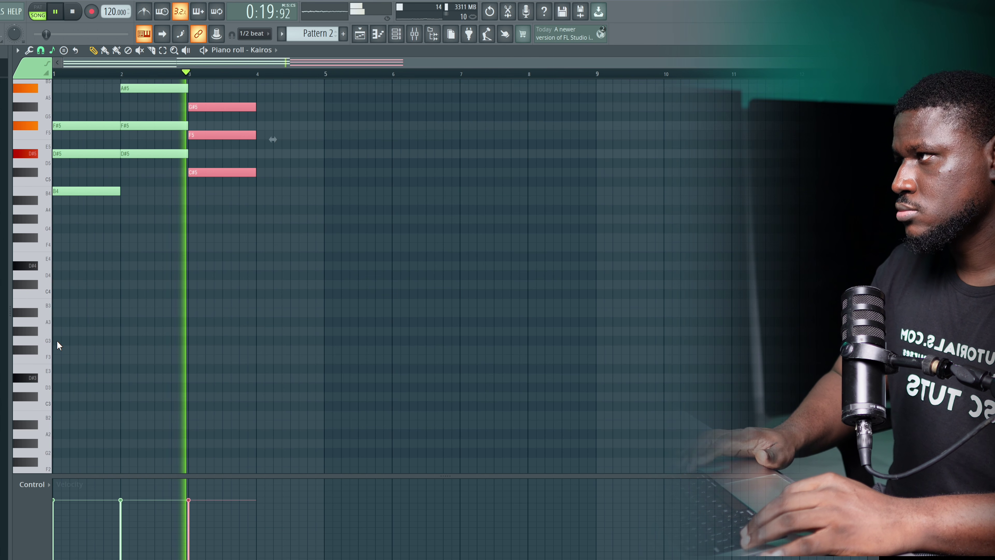
key(ctrl+b)
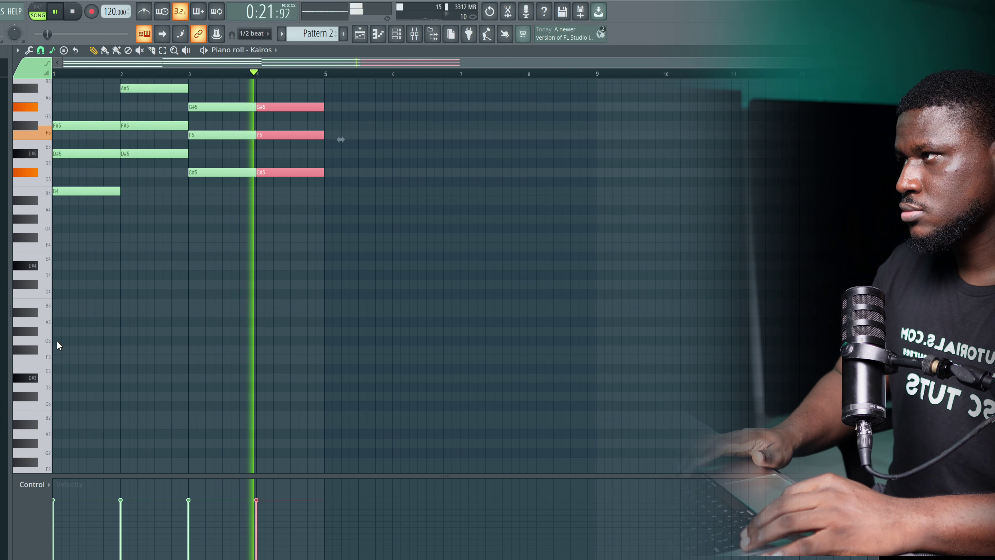
key(space)
Select the whole four-bar chord progression and duplicate it into bars 5 to 8
scroll(138, 349, up, 6)
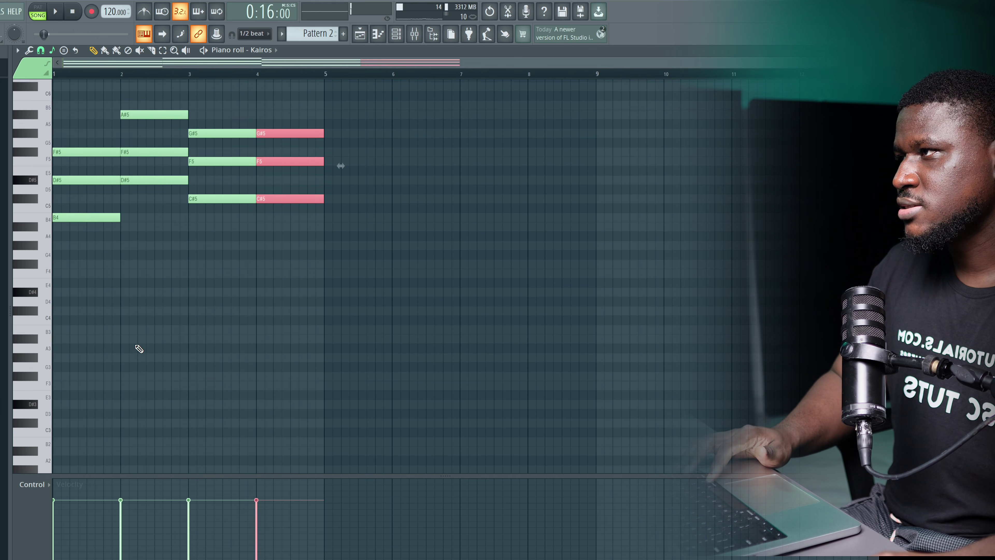
drag(373, 195, 52, 401)
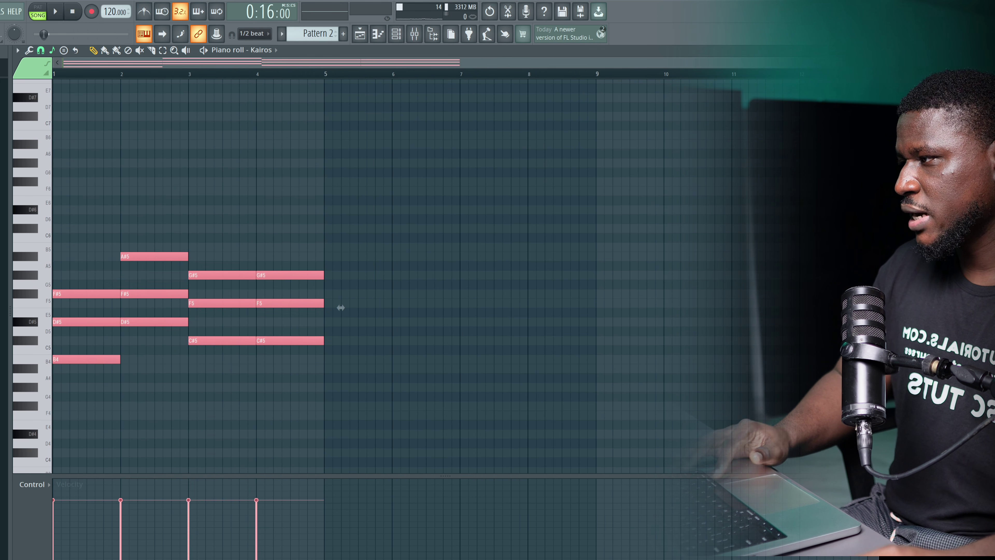
key(ctrl+b)
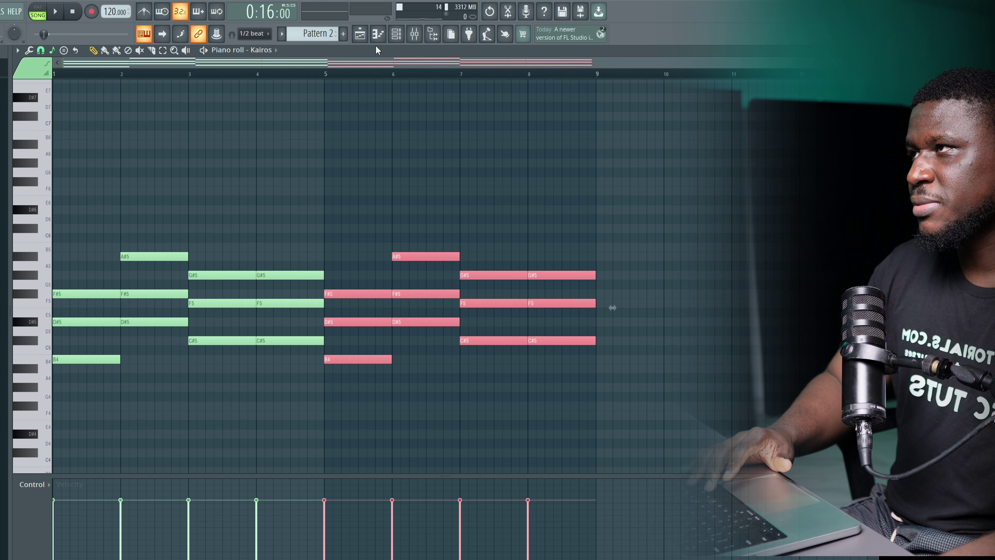
Clear the Verse 1 time selection in the playlist and play the full Kairos progression in the piano roll
click(361, 34)
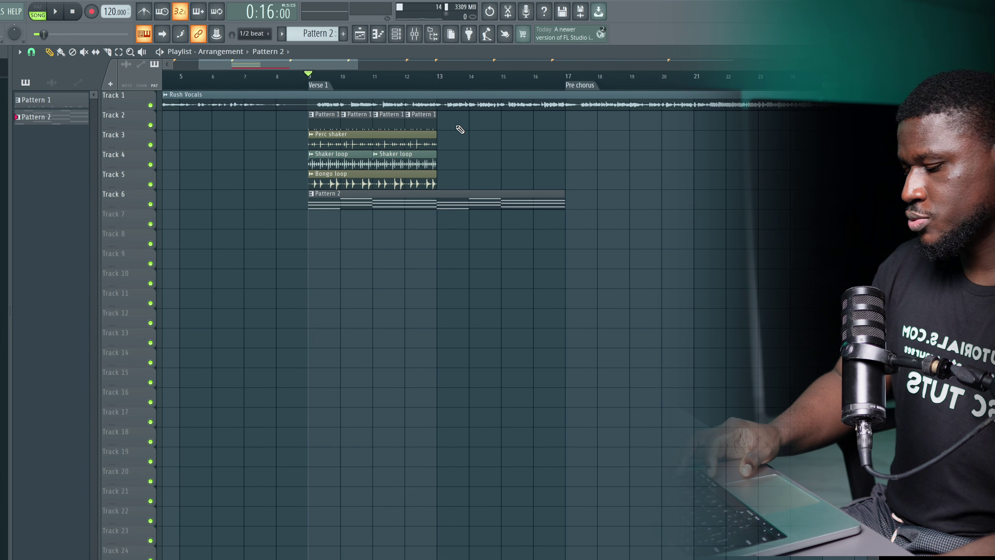
key(F7)
click(415, 73)
key(space)
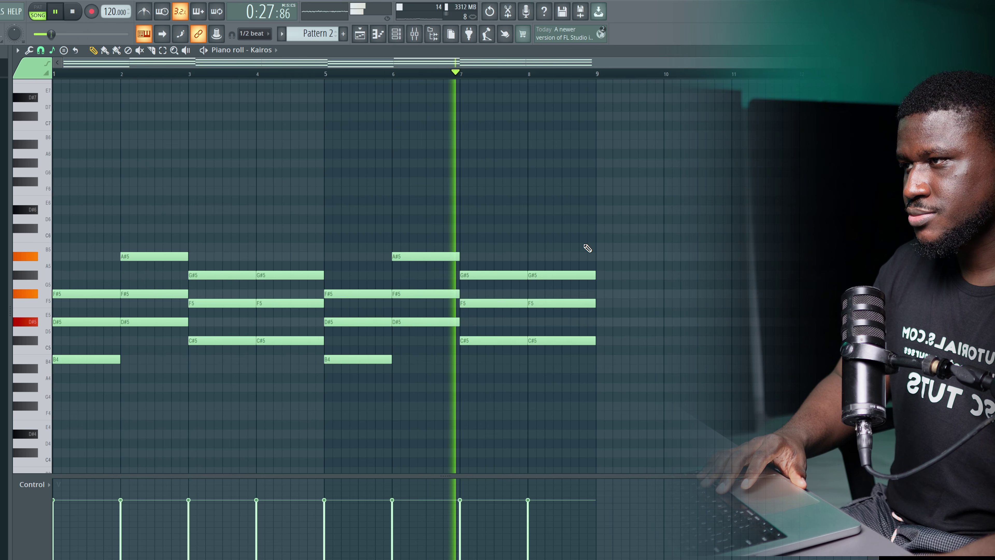
Shorten the C#5–F5–G#5 chord in bar 8, duplicate it directly after itself, and start playback
drag(577, 233, 576, 342)
key(space)
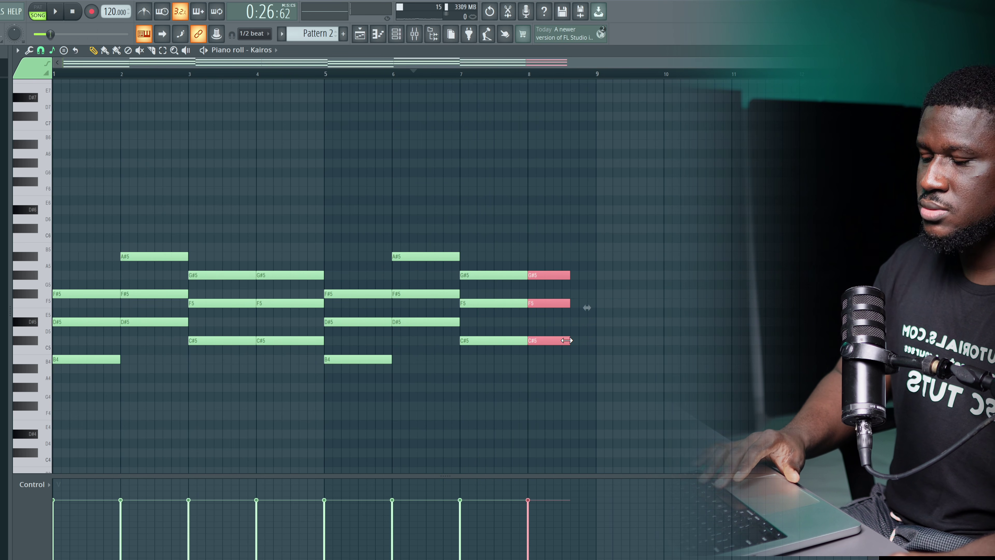
key(ctrl+b)
key(space)
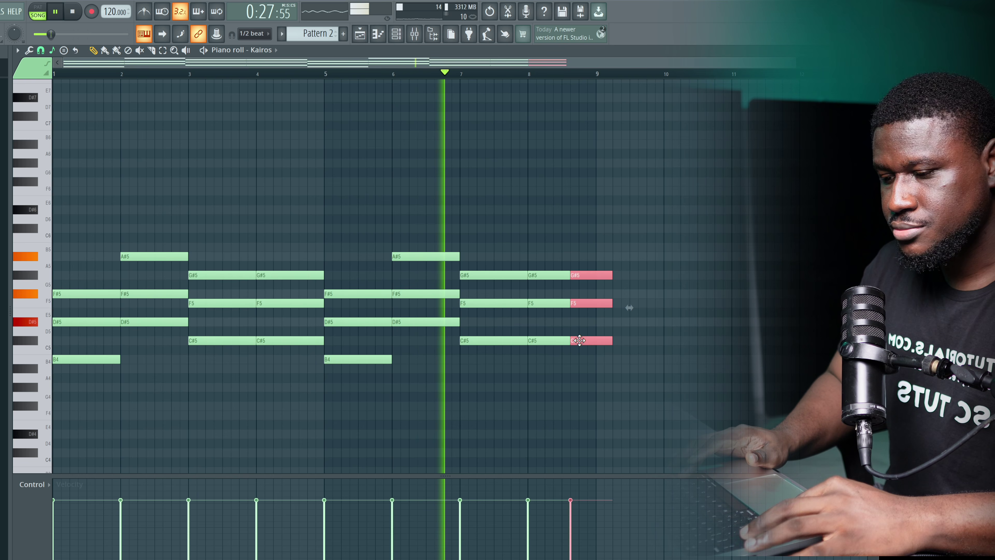
Raise the duplicated end chord three scale steps to F#5–A#5–C#6 while listening to the progression
key(Up)
key(Up)
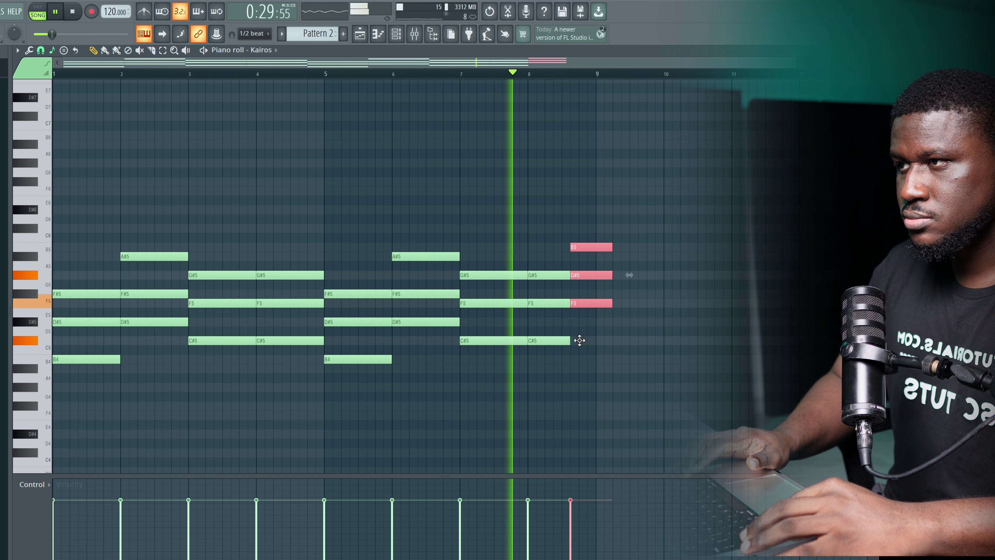
key(Up)
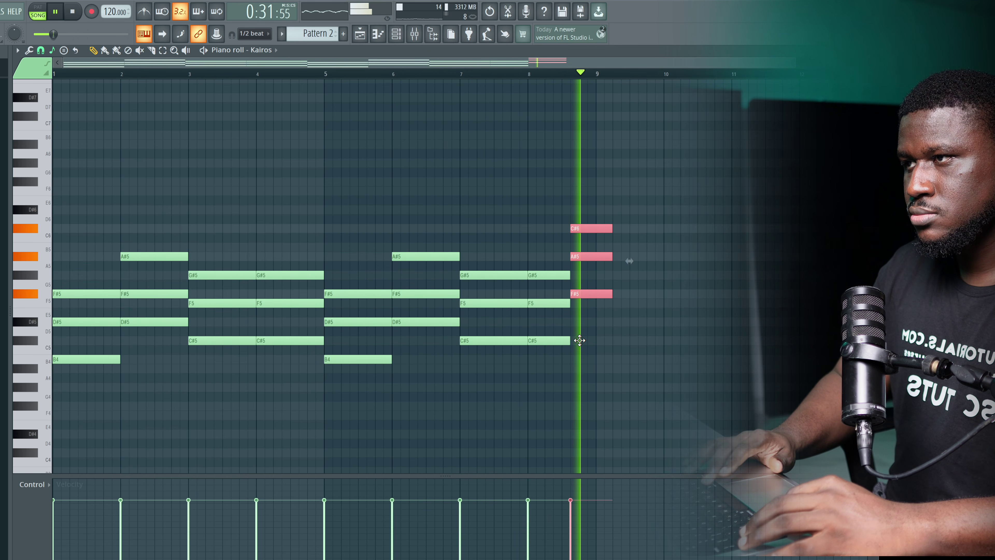
key(space)
Shorten the C#5–F5–G#5 chord to the first half of bar 8, start the F#5–A#5–C#6 chord at mid-bar, and play the ending
drag(521, 243, 517, 307)
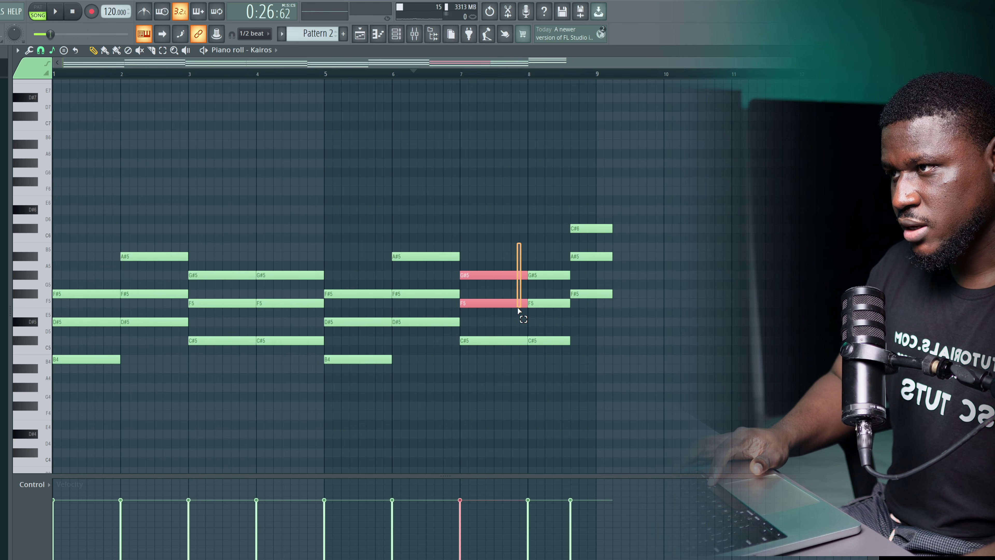
drag(549, 253, 549, 322)
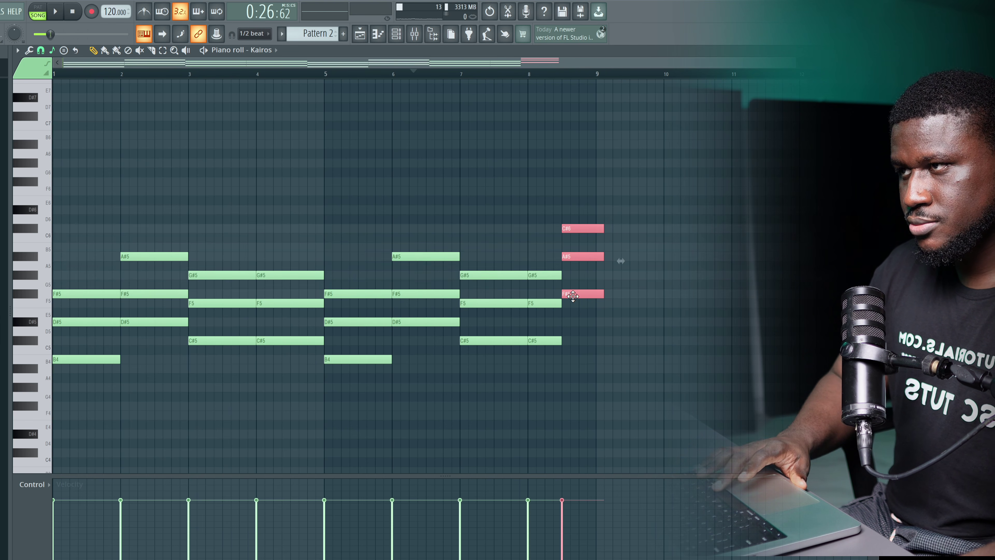
key(space)
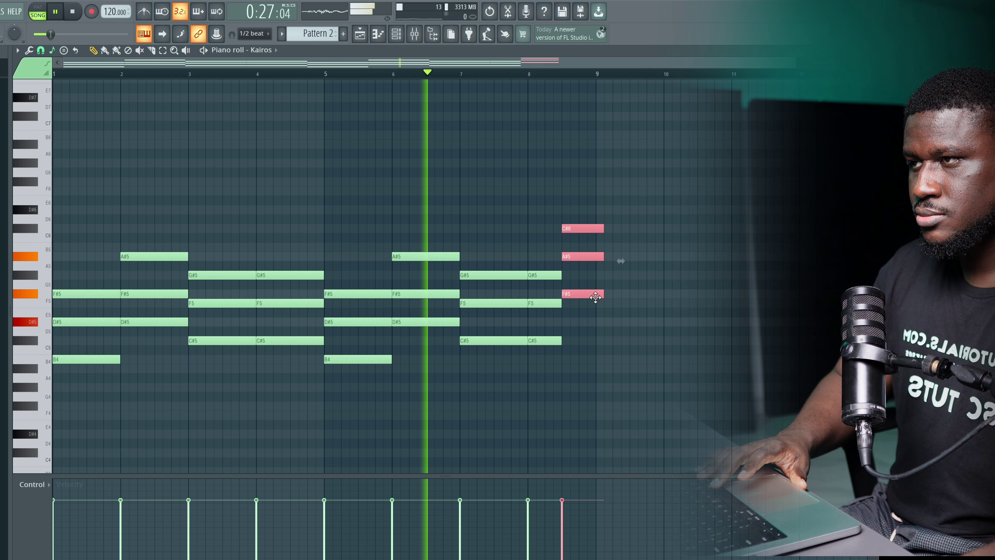
click(613, 379)
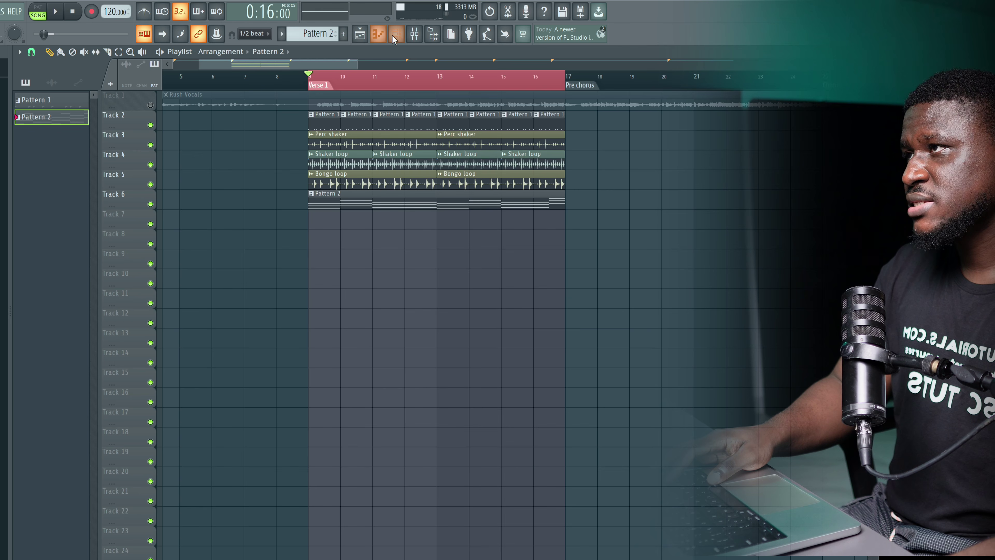
Open the PAD - Voices in the wing FG instrument from the channel rack to view its preset, and close it
click(395, 35)
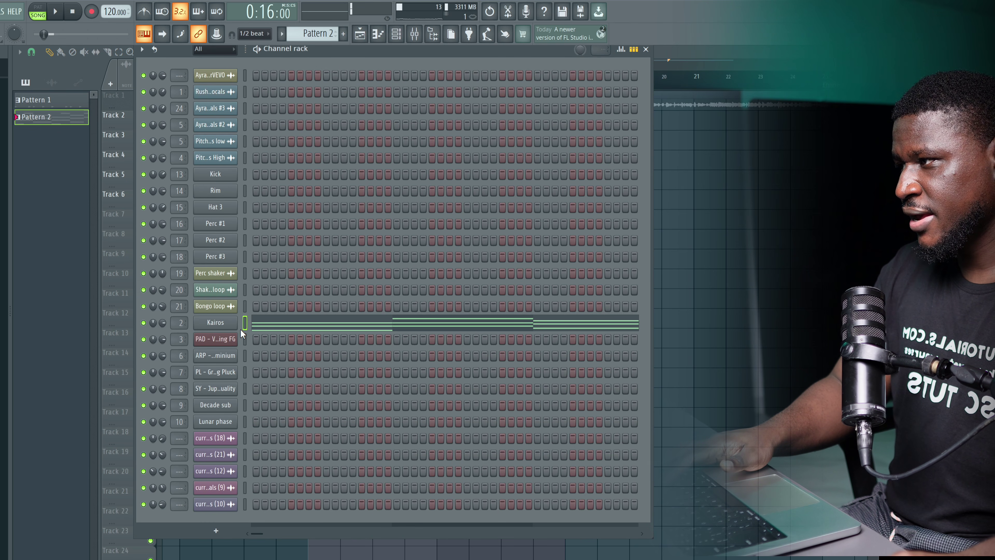
click(226, 339)
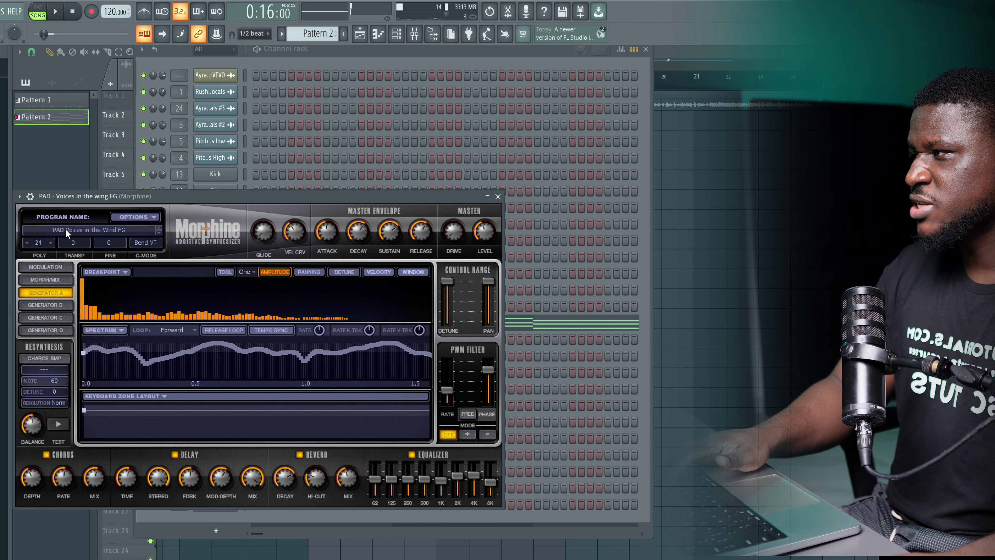
key(Escape)
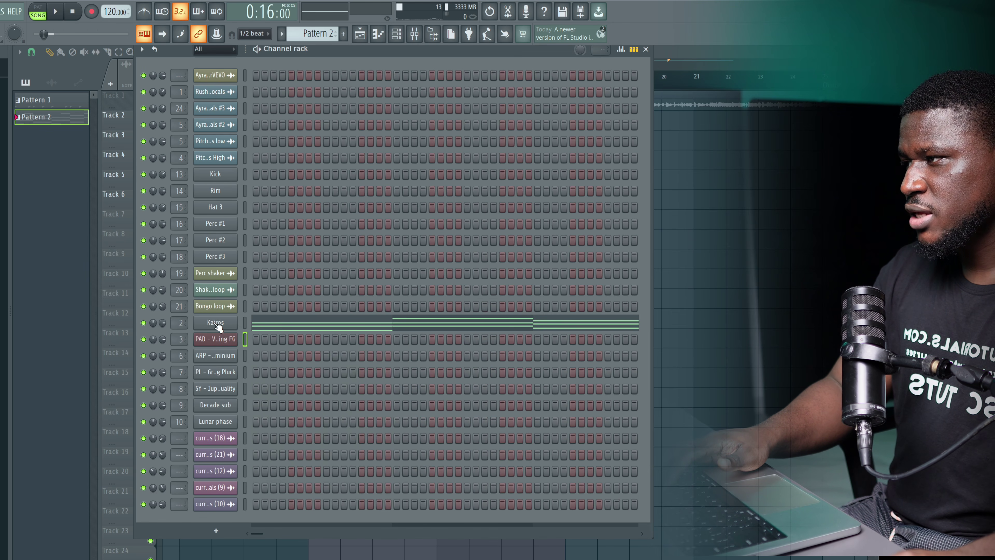
Try the Kairos chord progression on the PAD - Voices in the wing FG channel by copying its notes over and playing them
right_click(224, 322)
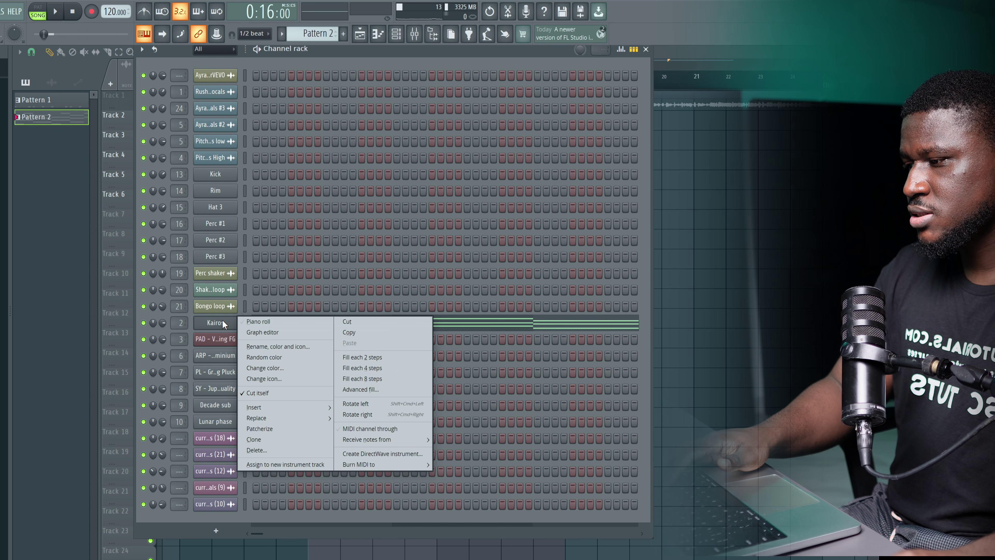
click(360, 339)
right_click(220, 344)
click(343, 360)
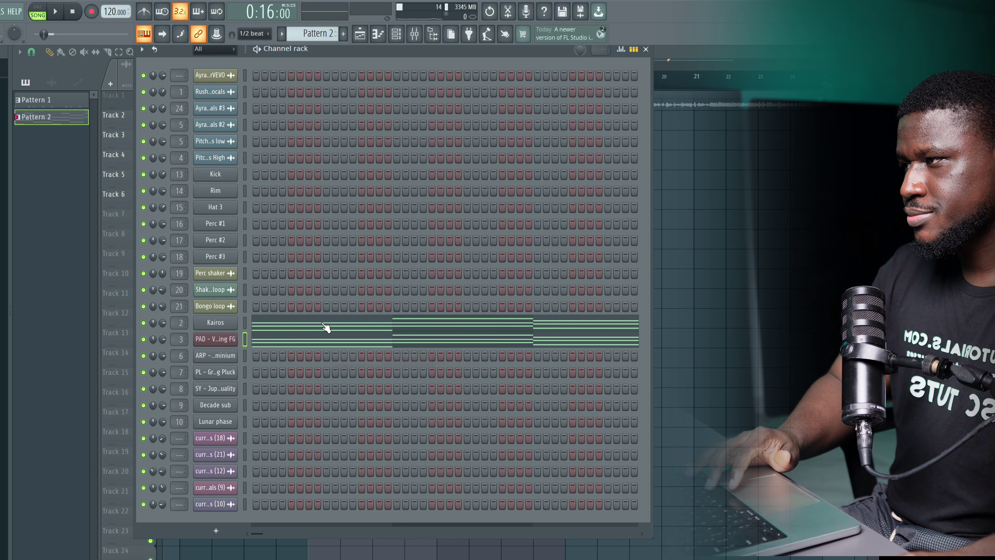
click(326, 337)
key(space)
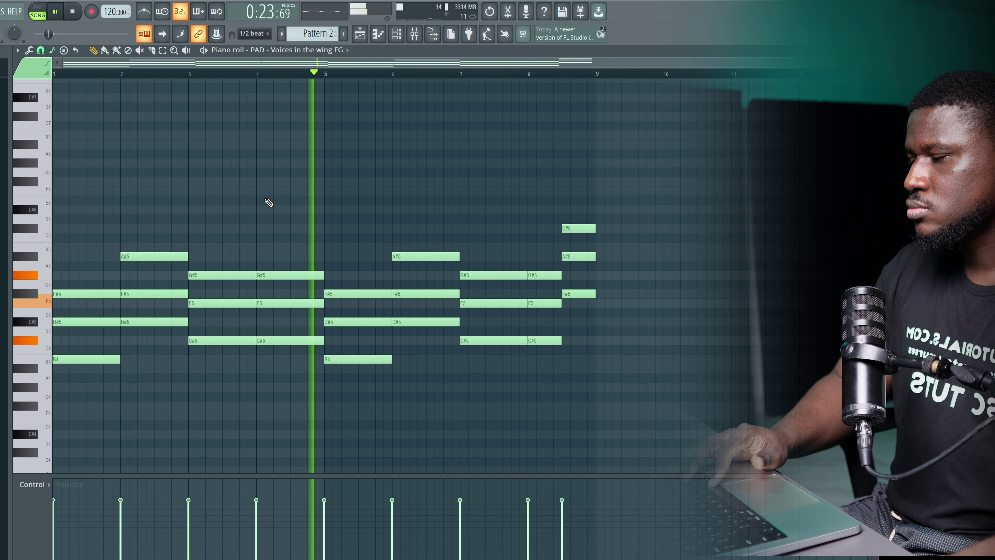
key(space)
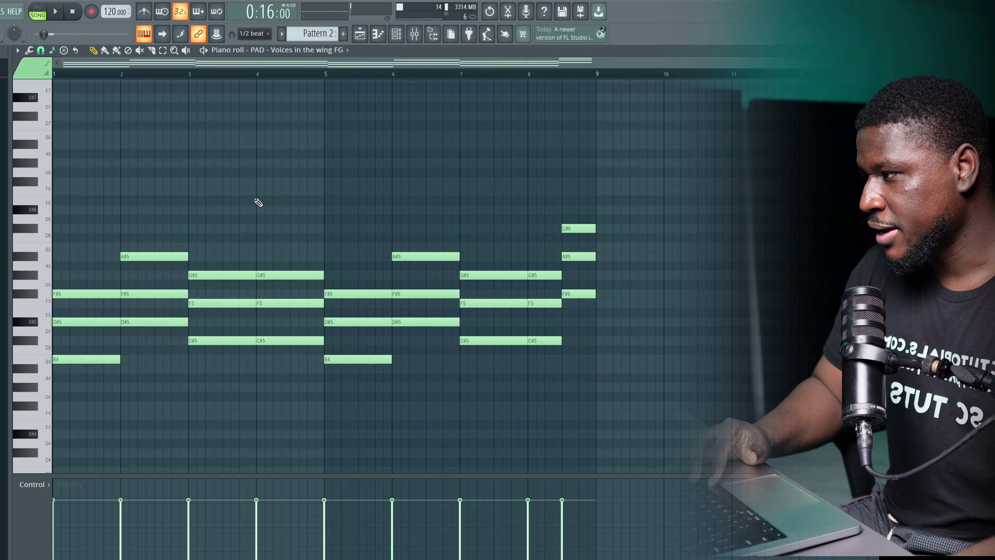
key(alt+m)
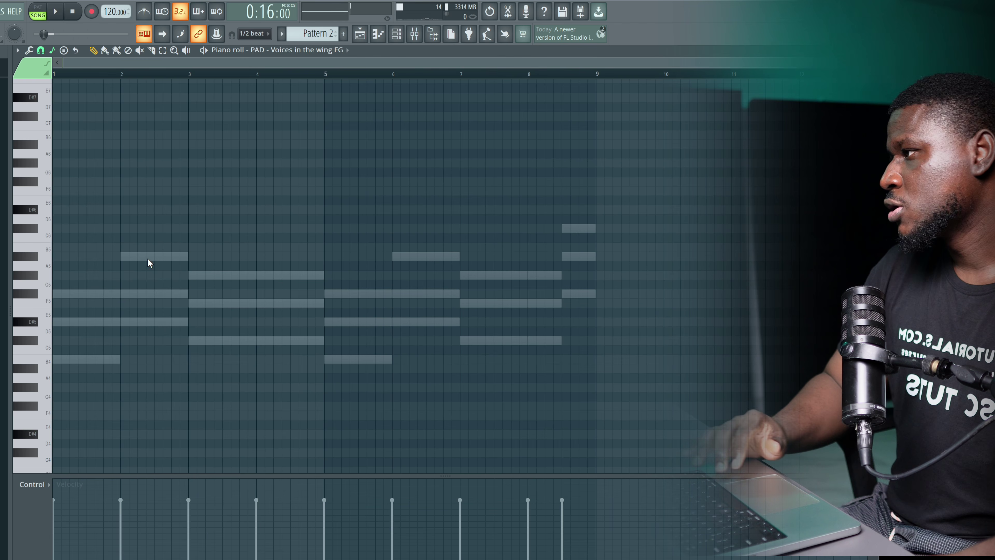
Add a sustained D#5 note across bars 1 to 4 of the pad part and play it
click(71, 326)
key(space)
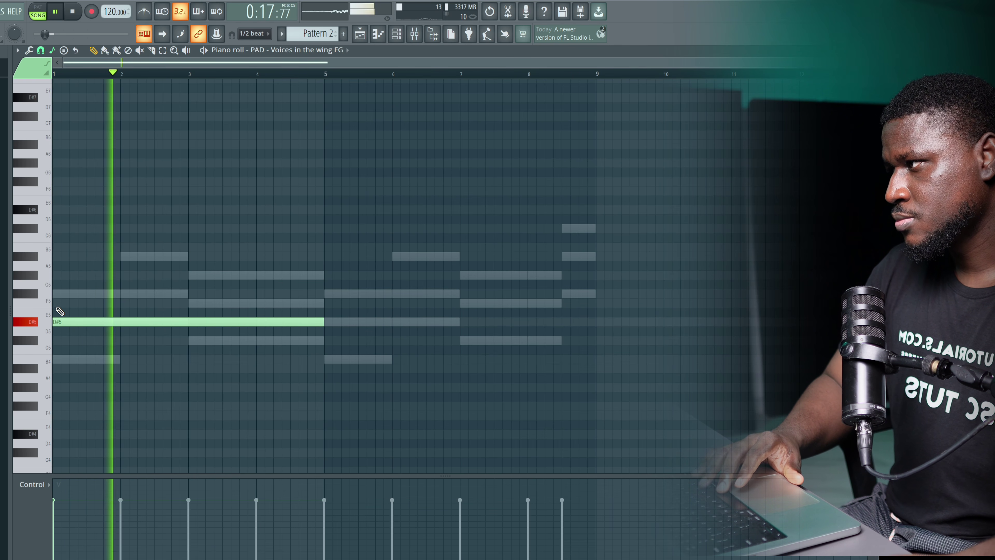
key(space)
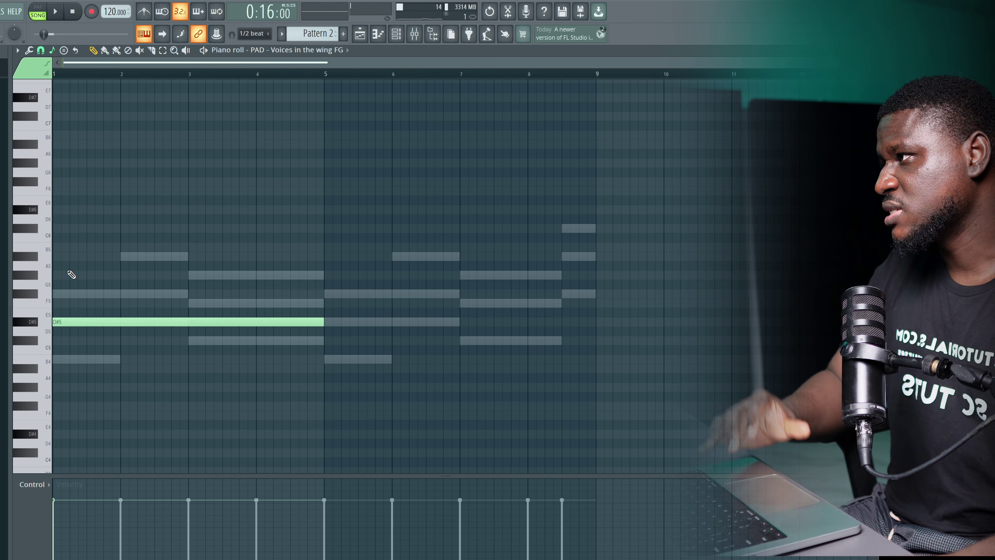
Add a sustained D#6 note over bars 1 to 4 of the pad, and duplicate both pad notes into bars 5 to 8
click(65, 211)
key(space)
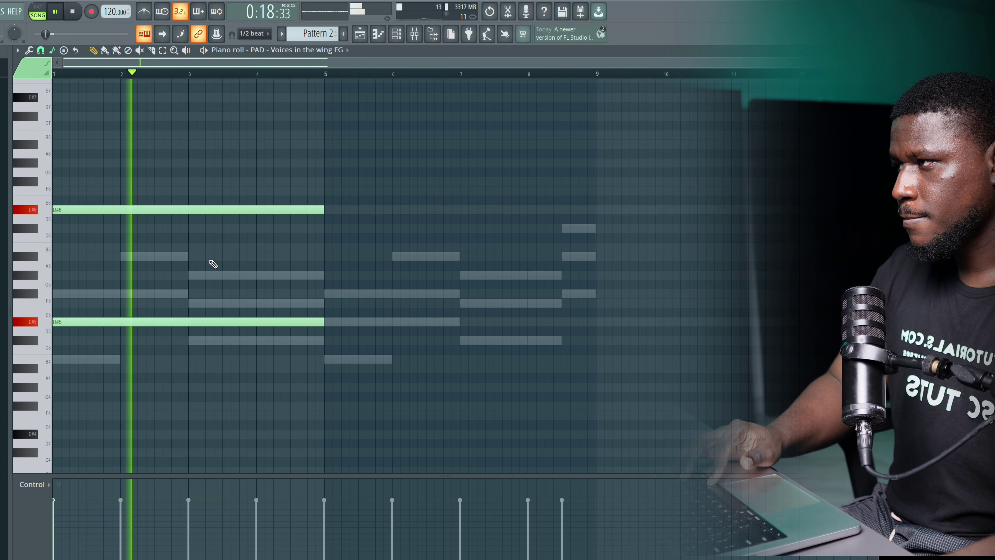
drag(240, 179, 259, 363)
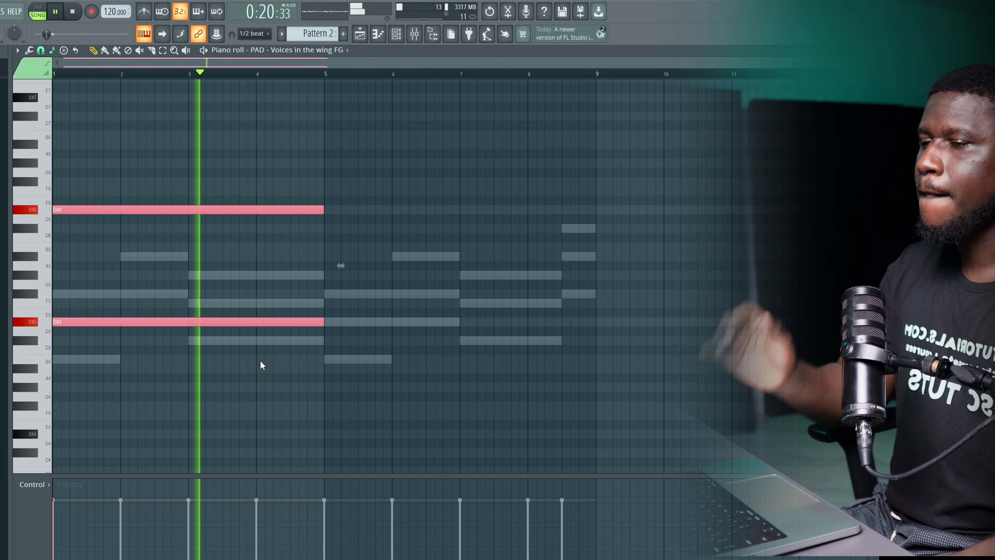
key(ctrl+b)
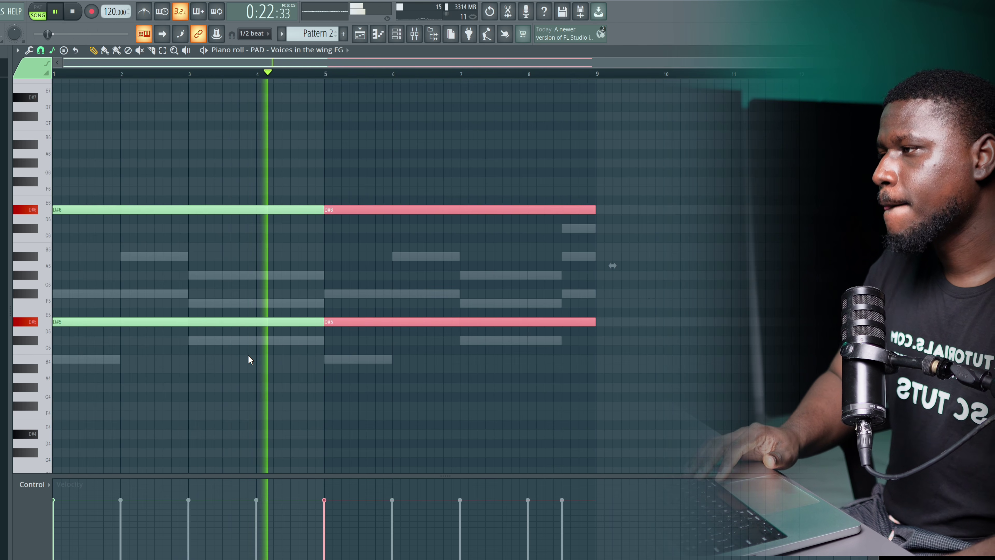
Examine the Sidechain volume envelope in Gross Beat on the Morphine mixer track, and close the effect
right_click(206, 411)
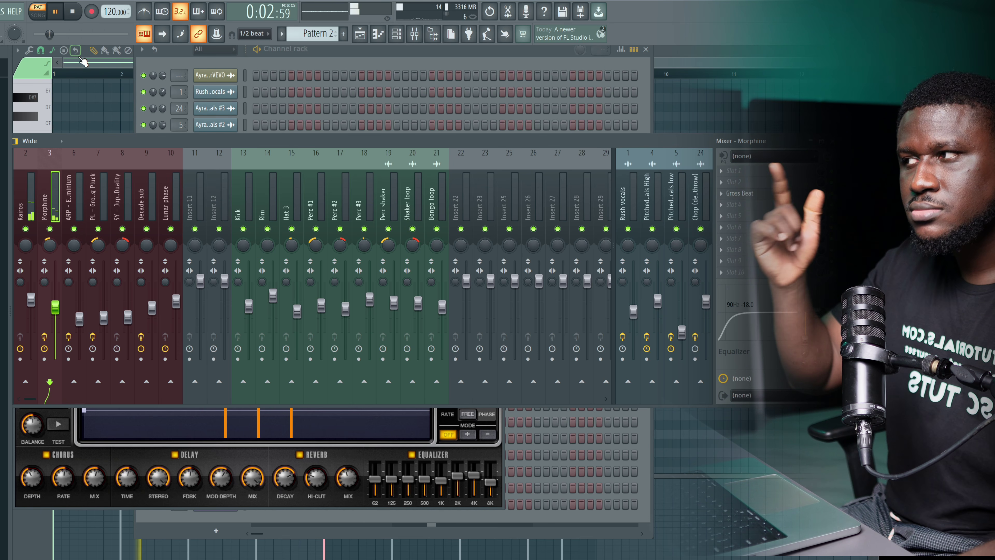
click(750, 198)
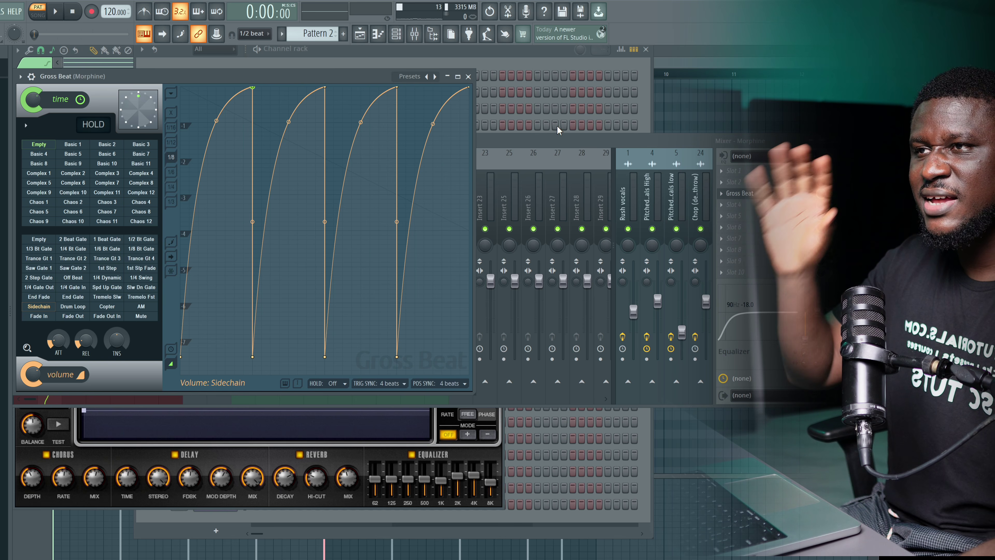
click(468, 76)
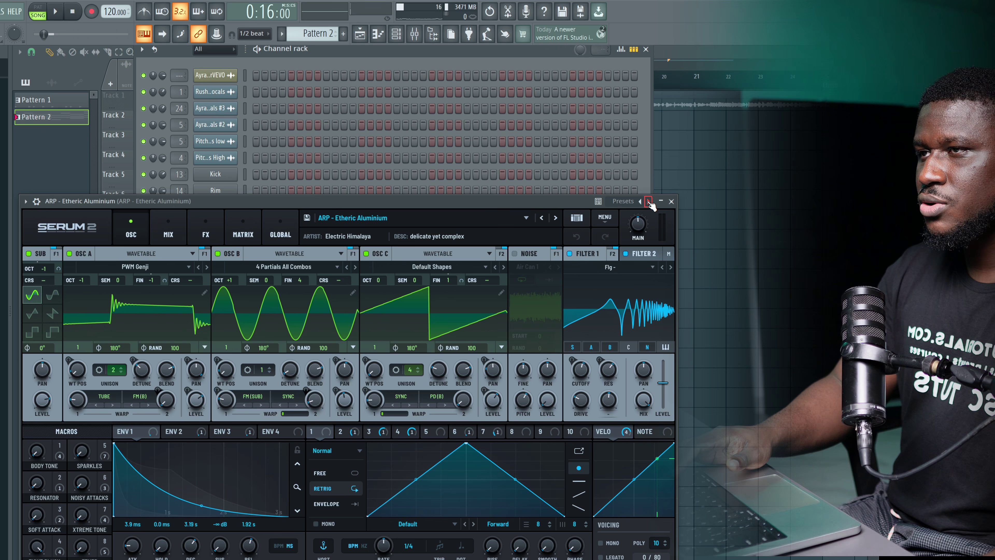
In the ARP - Etheric Aluminium piano roll, add a D#5 note across bars 1 to 4 and duplicate it into bars 5 to 8 during playback
click(670, 201)
right_click(207, 345)
click(258, 354)
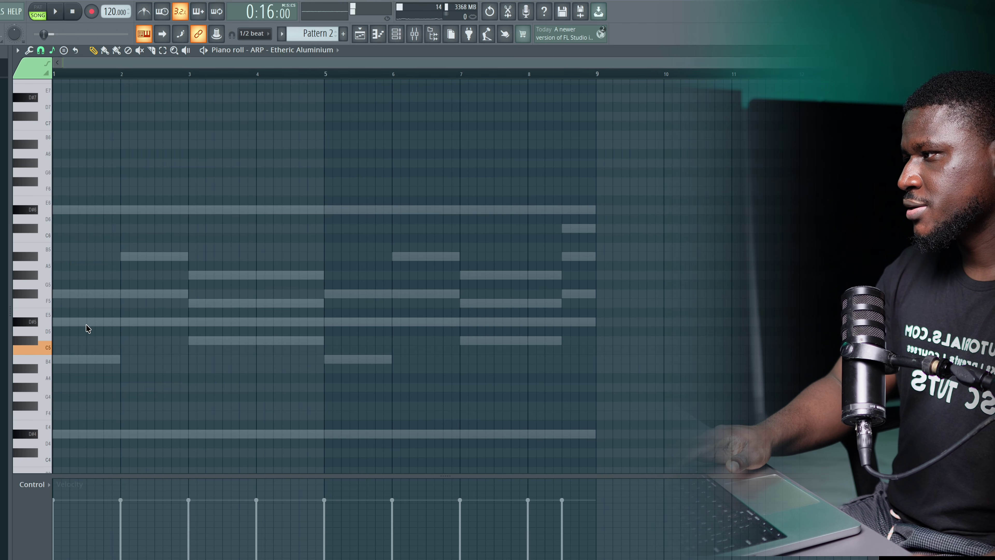
click(64, 322)
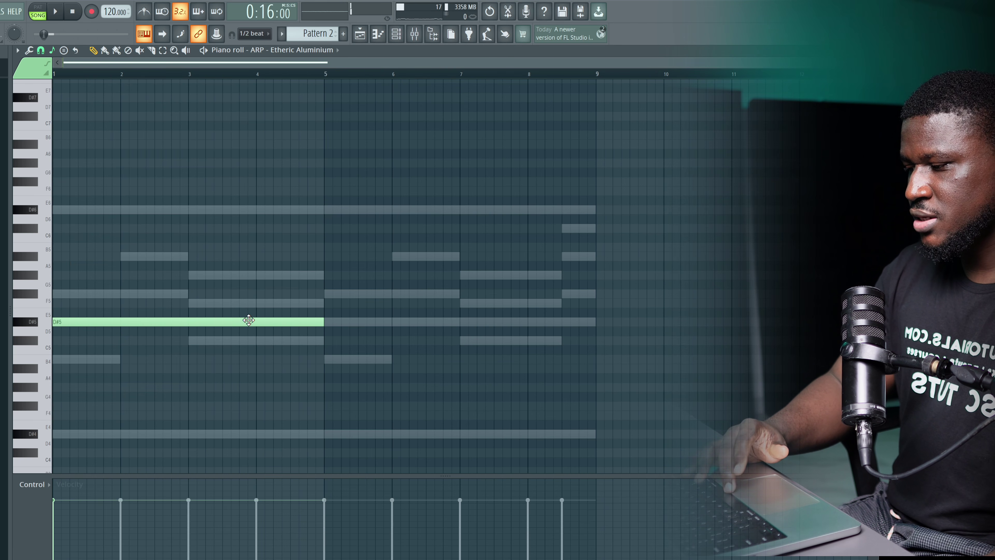
key(space)
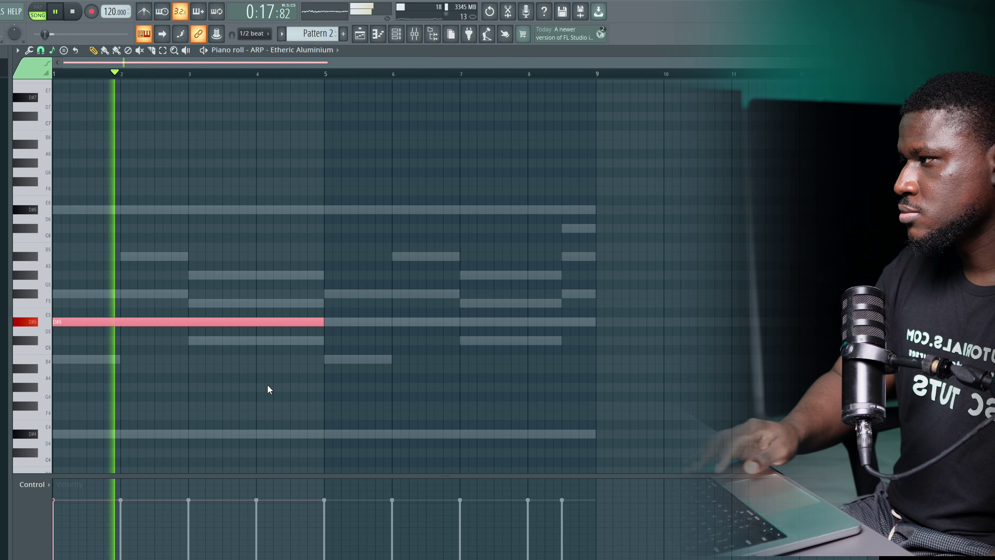
key(ctrl+b)
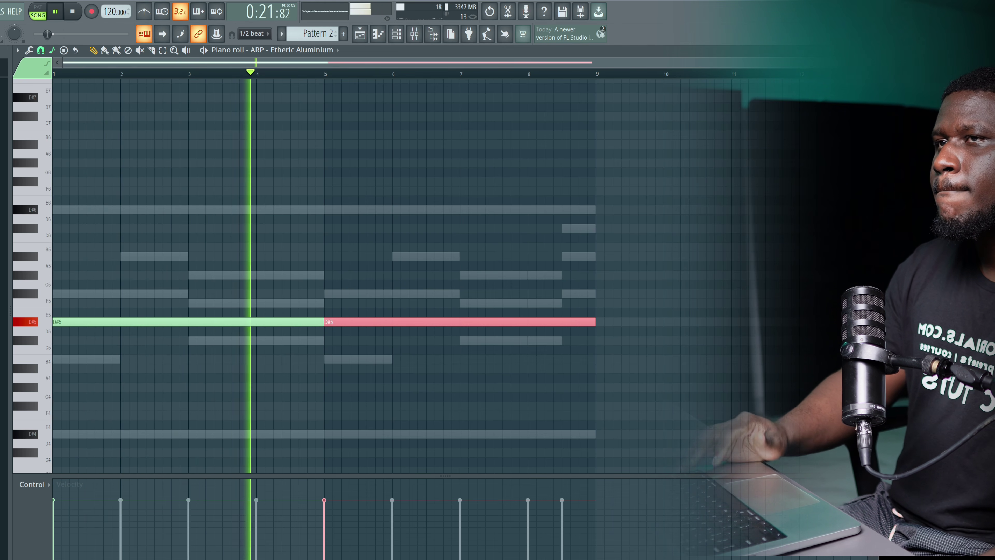
Return to the channel rack, stop playback, and view the PL - Growing Pluck instrument's Serum 2 preset
key(F6)
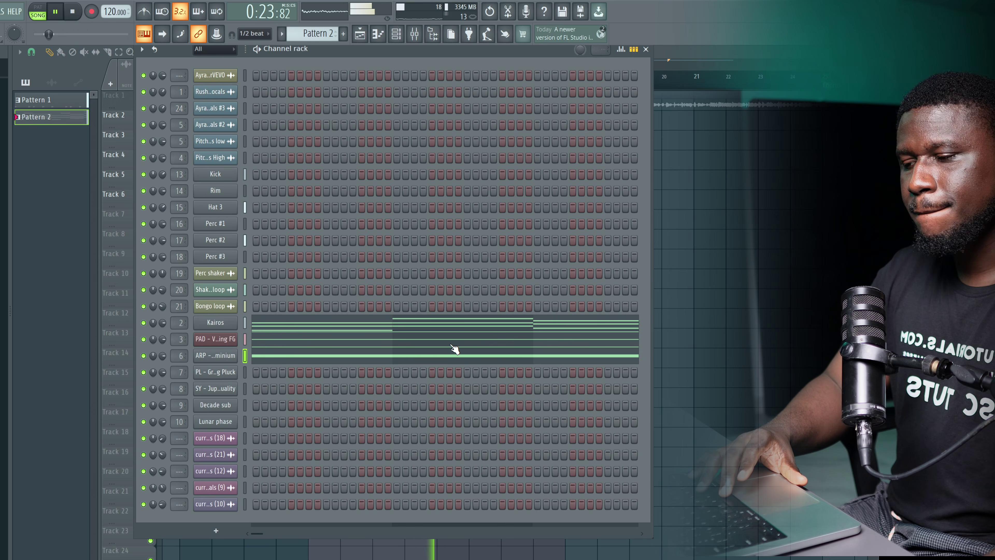
key(space)
key(F6)
key(F6)
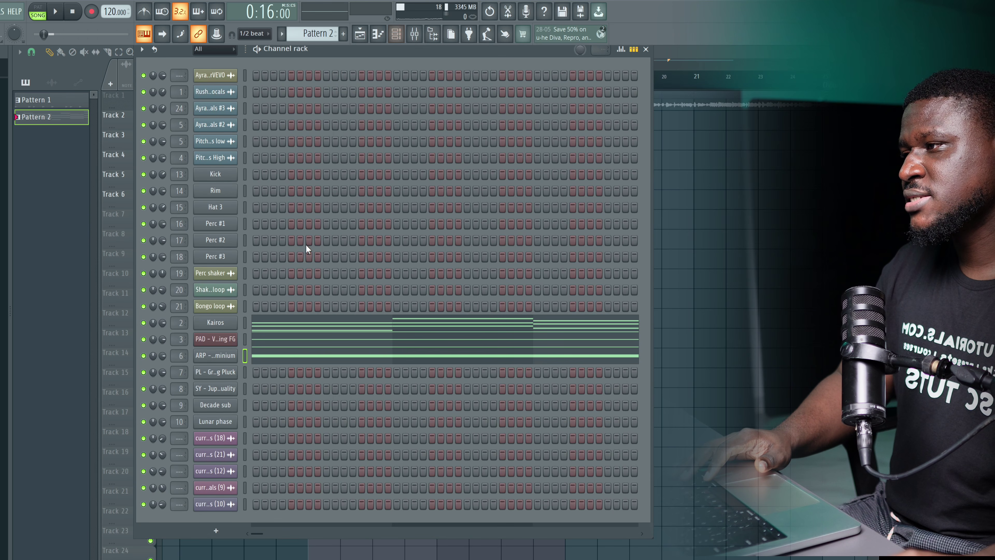
click(229, 371)
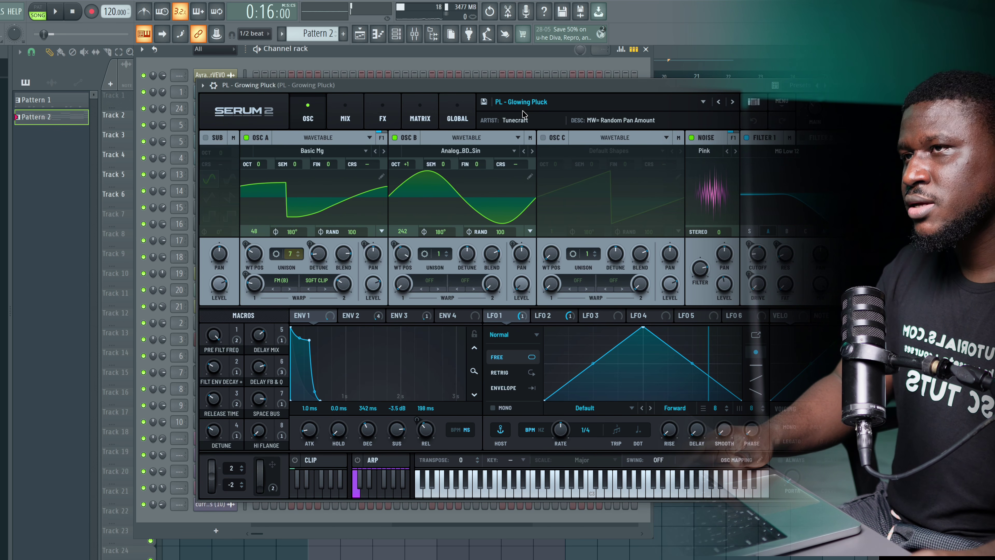
key(Escape)
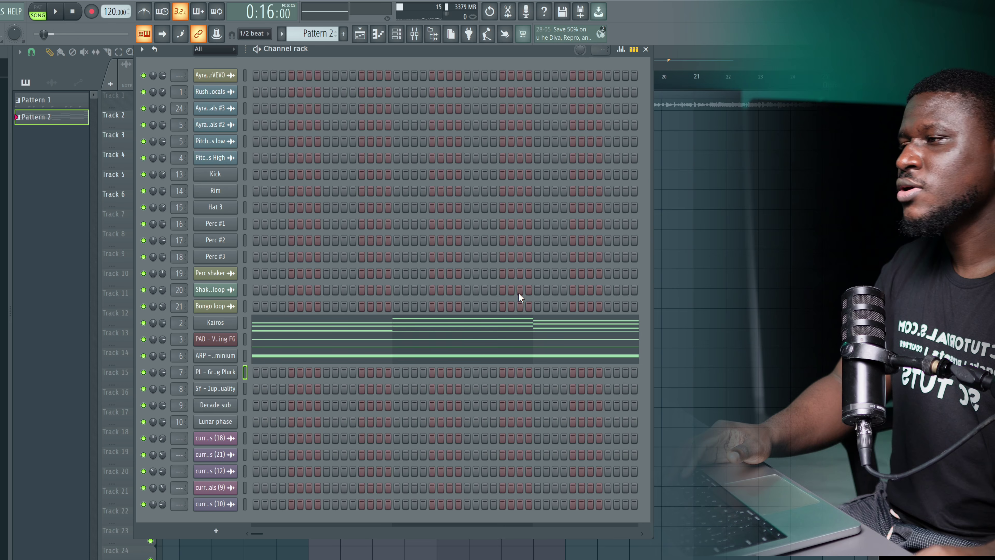
In the PL - Growing Pluck piano roll, place a D#5 note at the start of bar 1 and shorten it to about a quarter beat
right_click(226, 373)
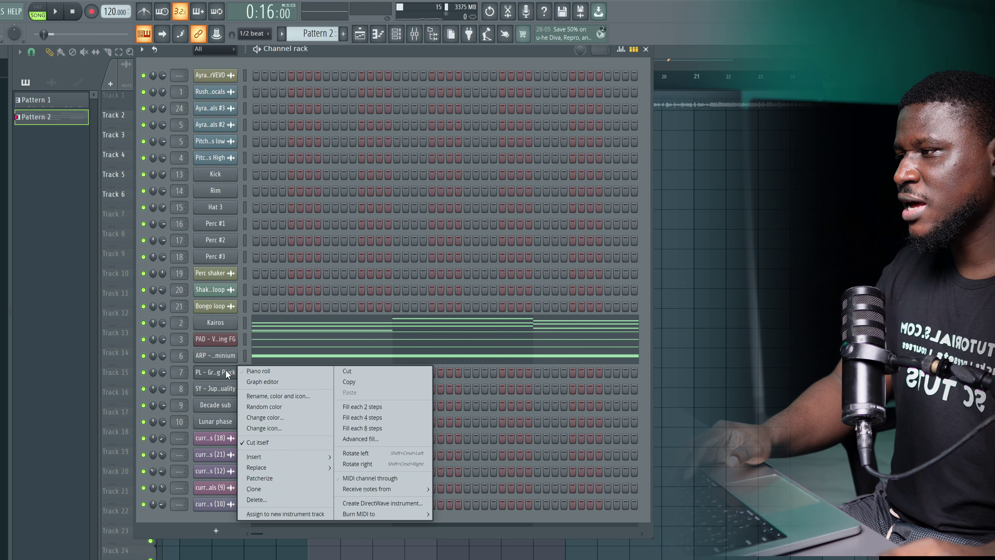
click(256, 371)
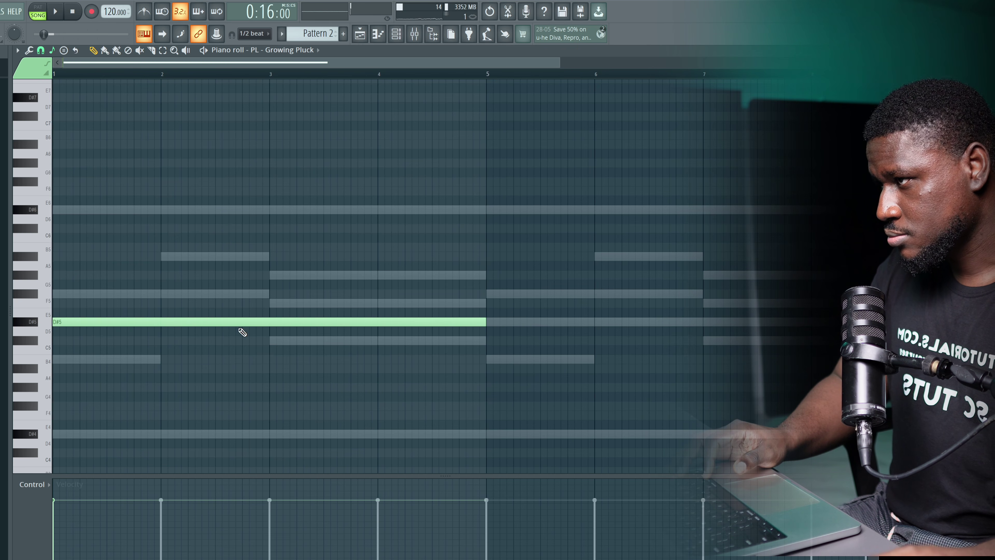
drag(484, 321, 99, 362)
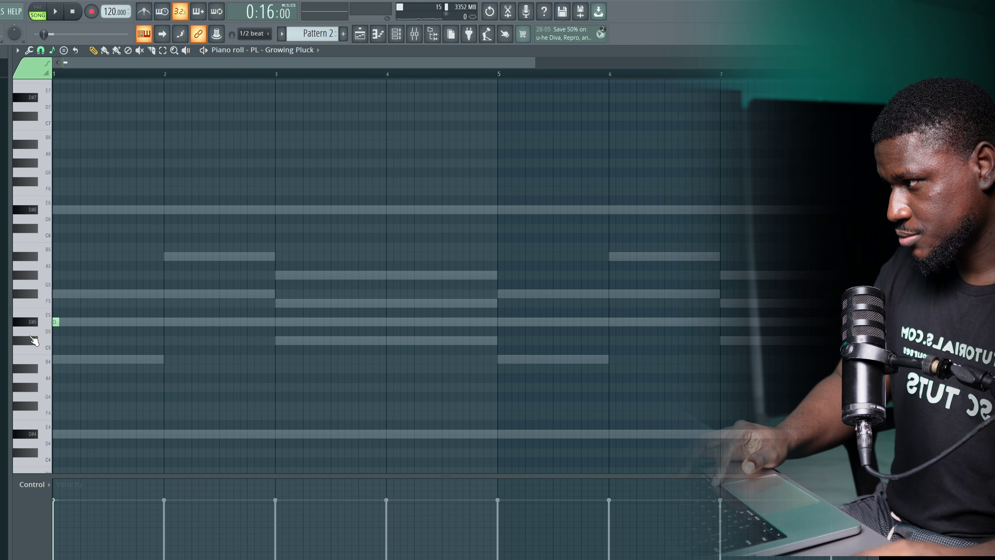
Extend the pluck pattern with short D#5 notes and a closing F5 in bar 1, F#5 notes in bar 2, and F5 notes across bars 3 and 4
scroll(86, 352, up, 5)
click(169, 351)
key(space)
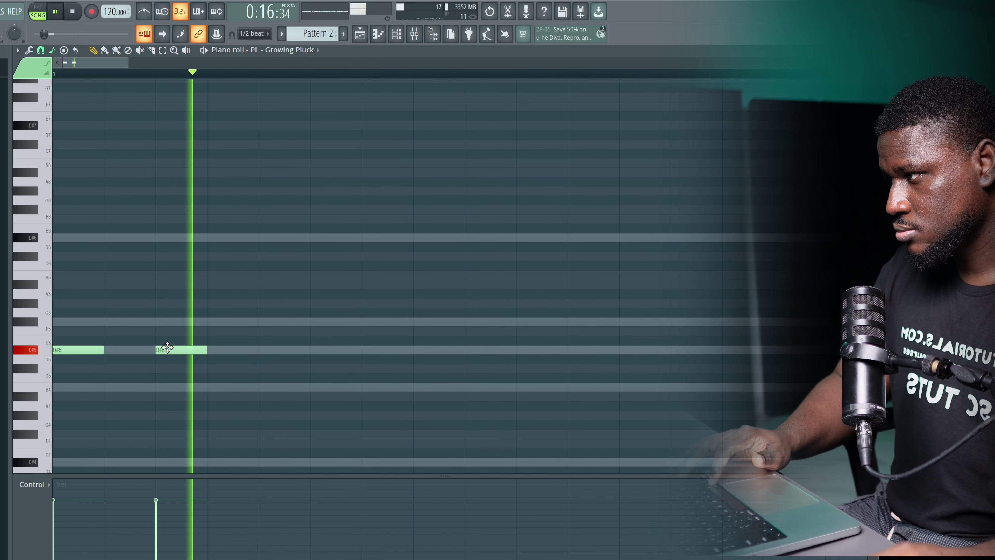
scroll(171, 351, down, 3)
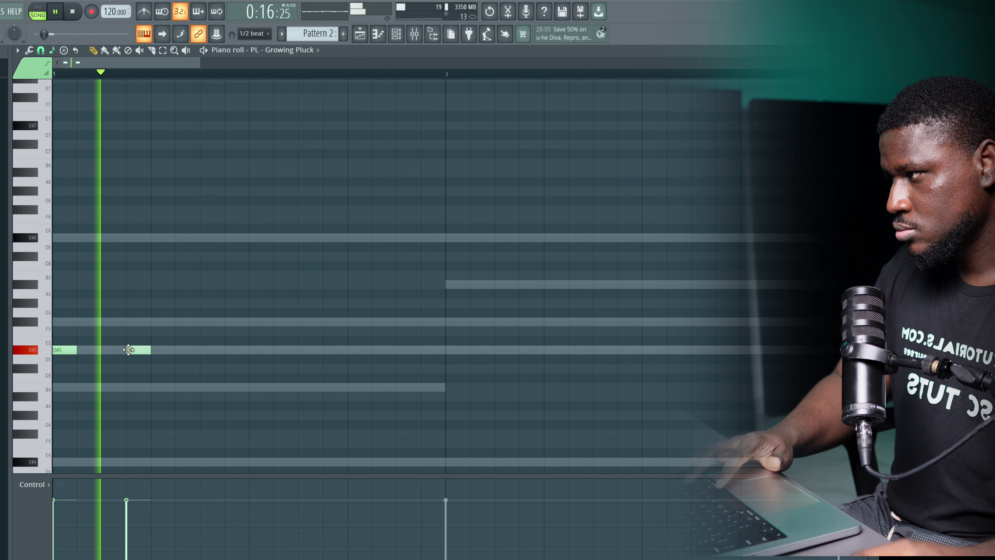
click(206, 349)
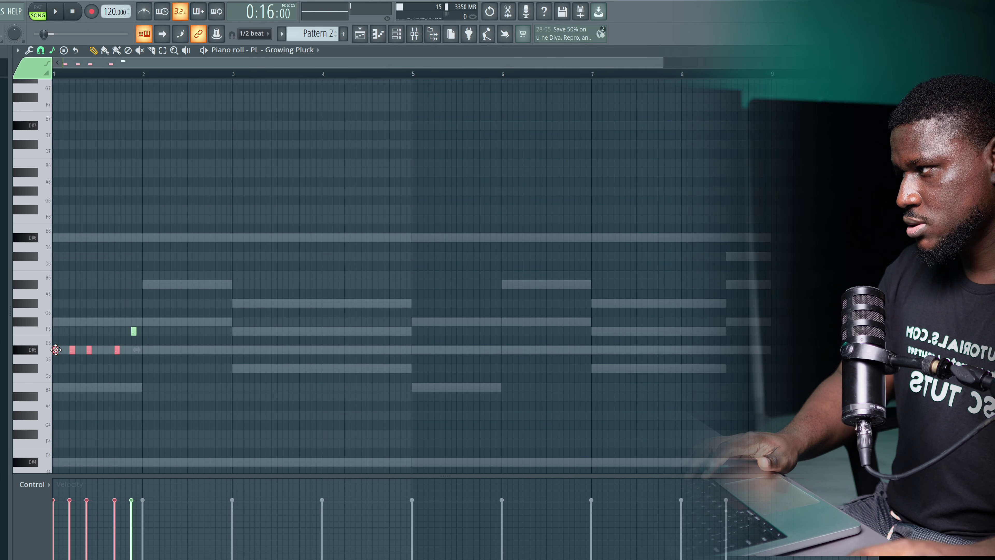
drag(144, 323, 143, 333)
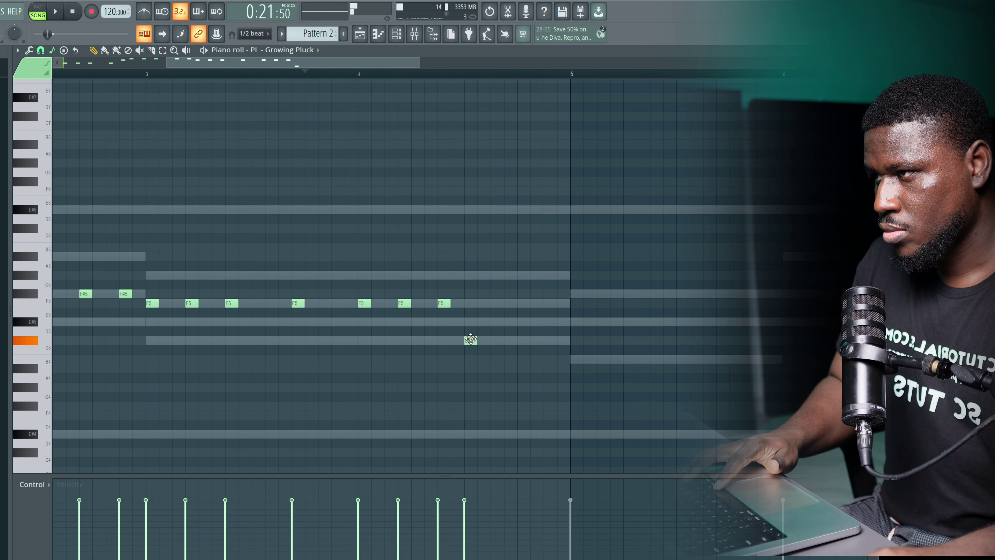
Add two more short C#5 pluck notes at the end of bar 4 and play back the phrase
key(space)
drag(471, 338, 507, 341)
key(space)
key(space)
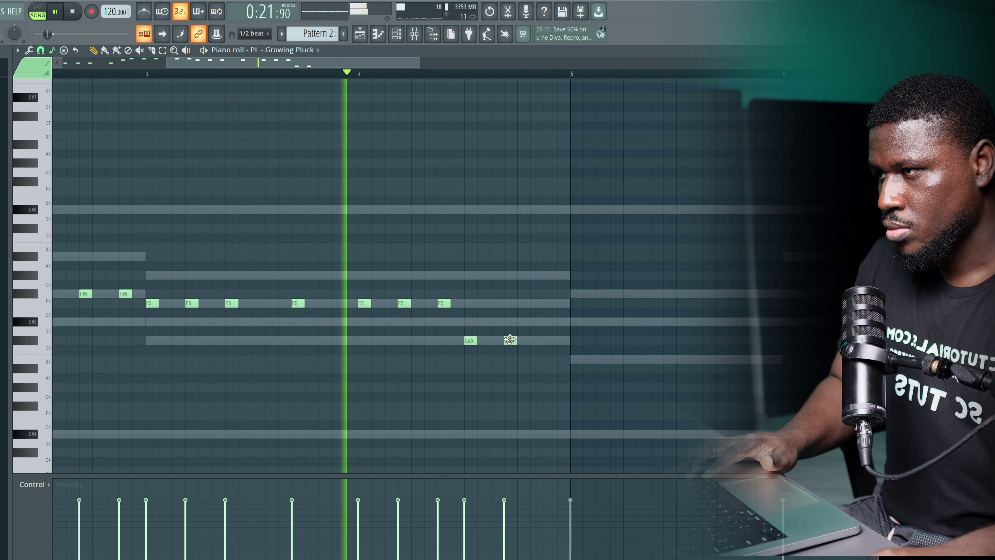
click(547, 341)
scroll(543, 343, down, 2)
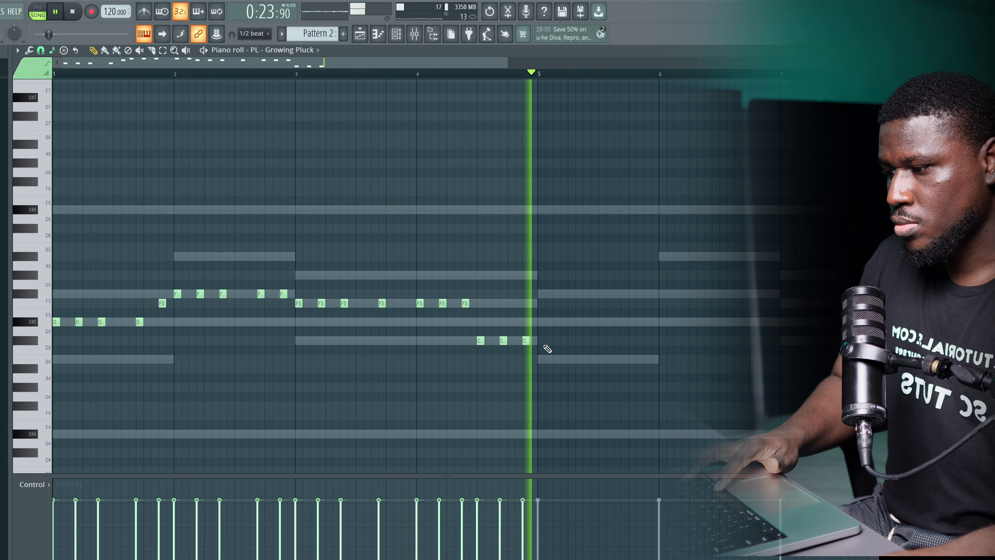
Duplicate the whole four-bar pluck melody into bars 5 to 8
scroll(547, 349, down, 2)
key(ctrl+a)
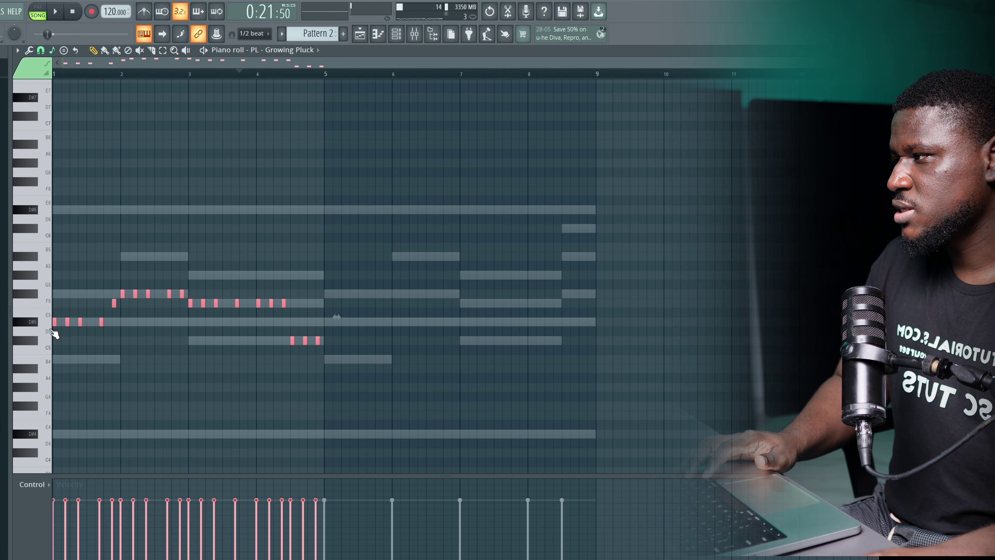
drag(62, 321, 327, 329)
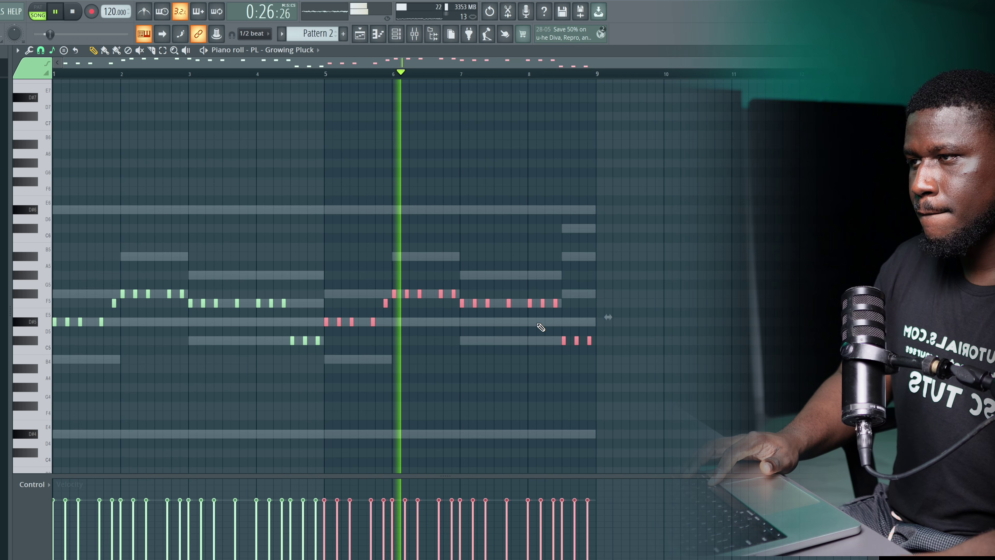
Transpose the last three pluck notes in bar 8 up to A#5 during playback
drag(540, 322, 593, 353)
key(shift+Up)
key(shift+Up)
key(shift+Up)
key(shift+Up)
key(shift+Up)
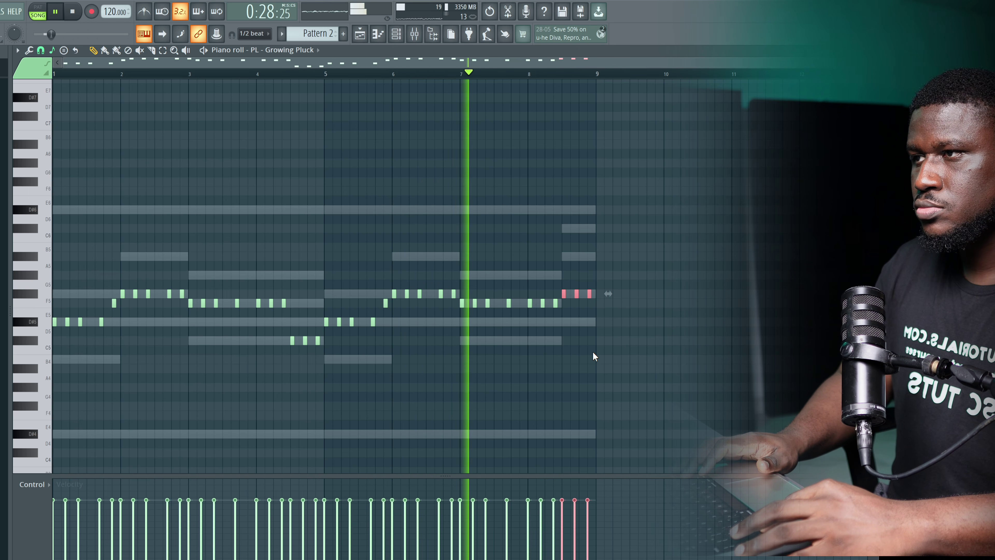
key(shift+Up)
key(shift+Up)
key(shift+Up)
key(shift+Up)
key(shift+Up)
key(shift+Down)
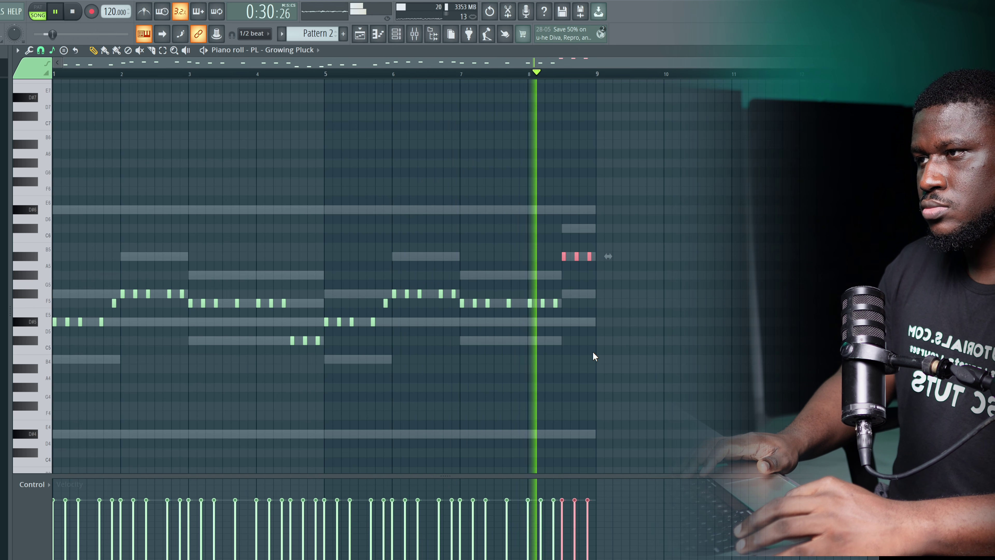
key(space)
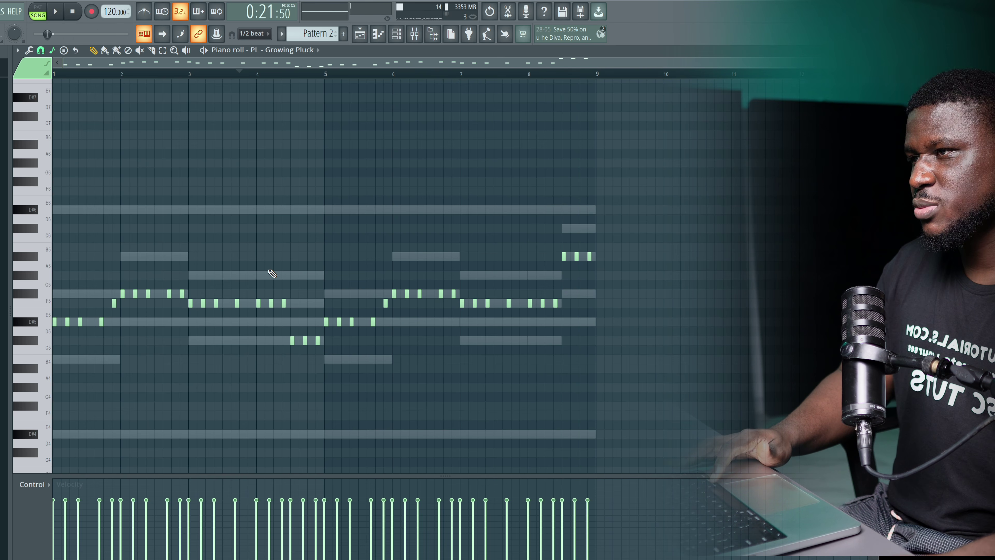
Duplicate all the pluck notes one octave lower and audition the layered melody
drag(642, 178, 49, 396)
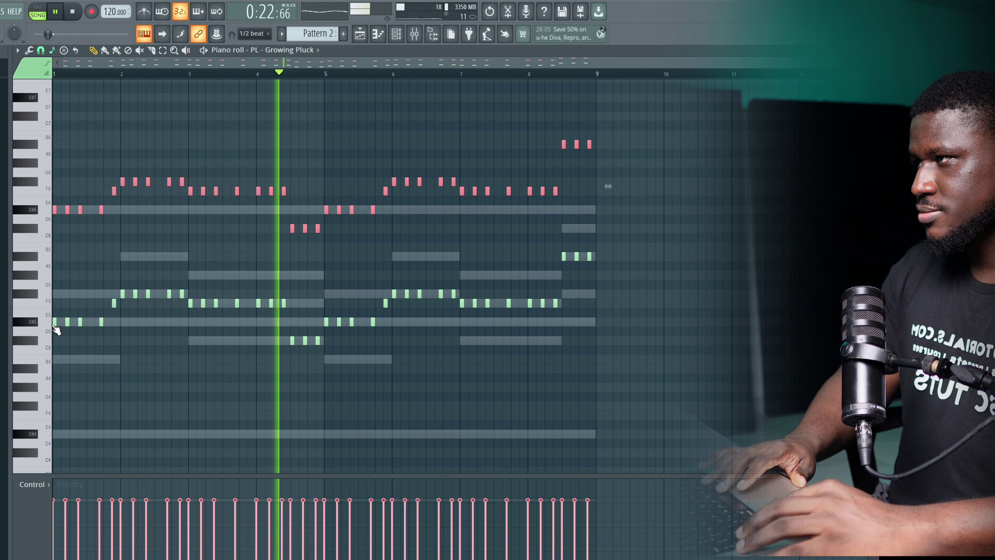
key(space)
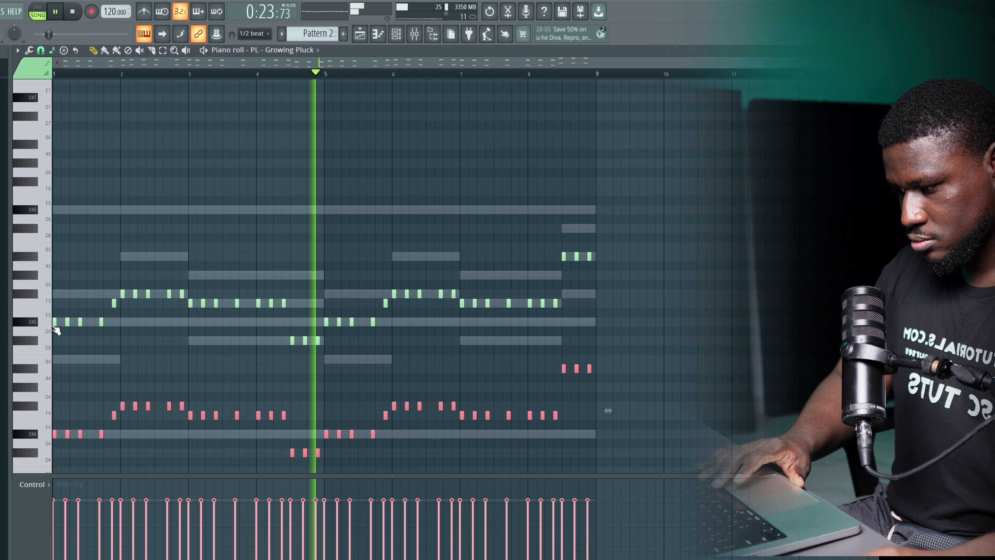
click(236, 204)
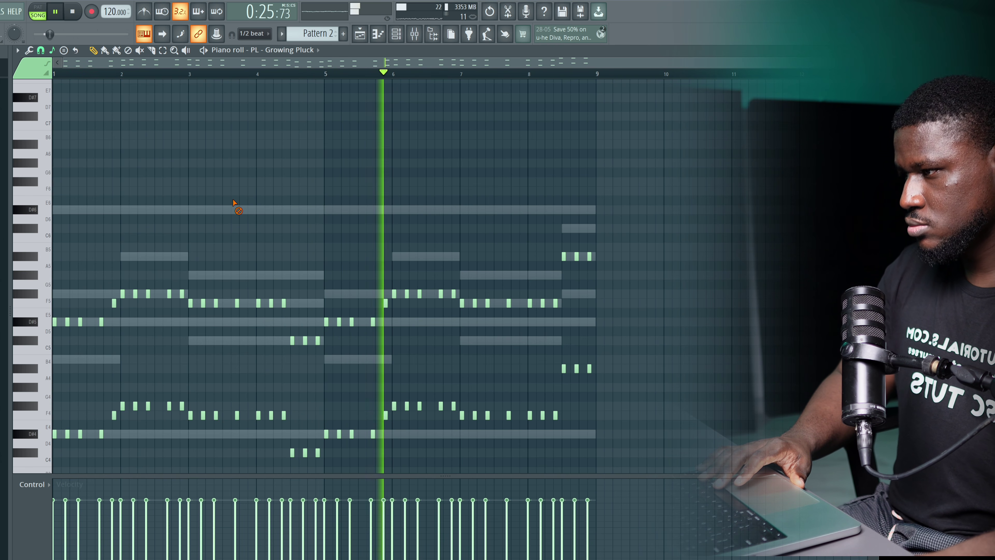
key(space)
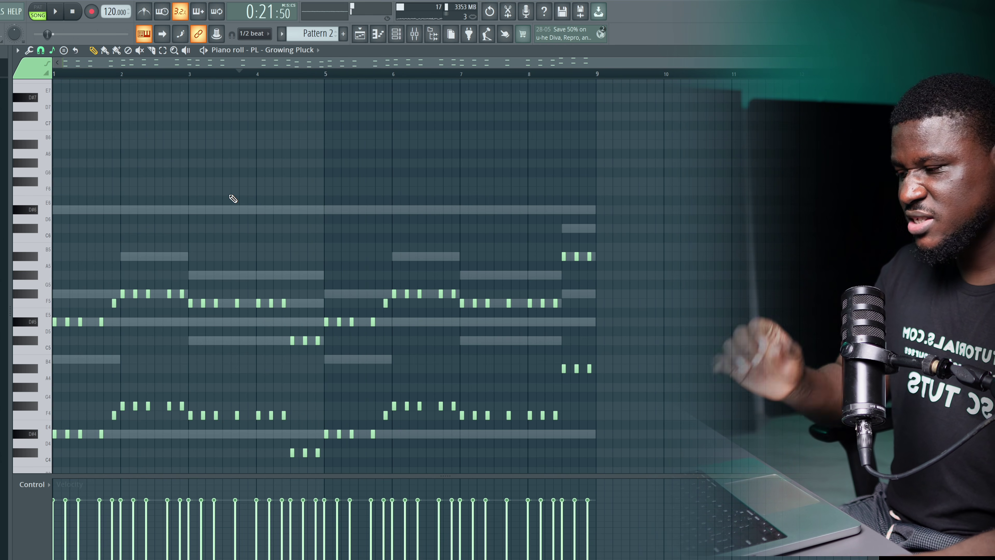
Lower the velocities of all pluck notes with the Multiply control in level scaling, and accept the change
key(ctrl+z)
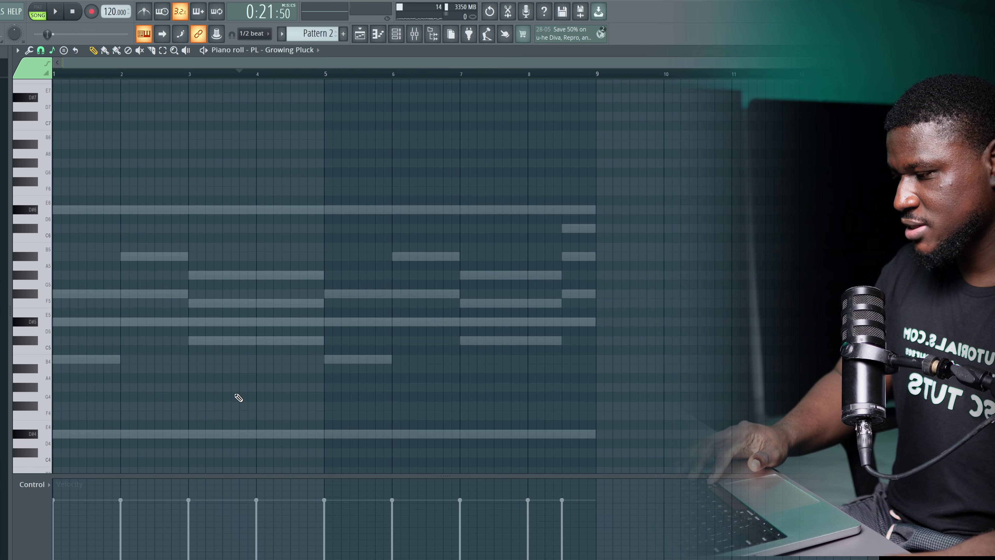
key(ctrl+z)
key(alt+x)
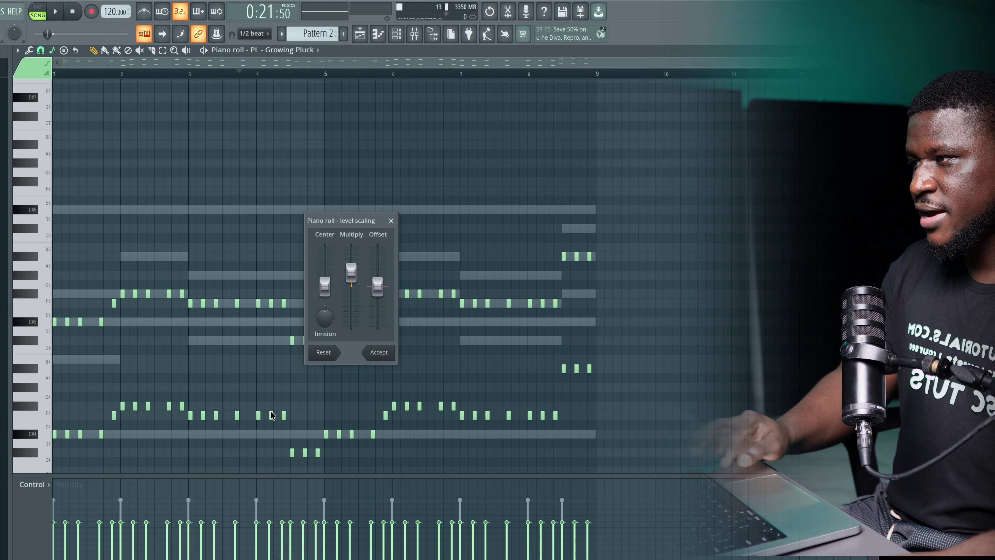
key(space)
drag(348, 308, 351, 274)
key(space)
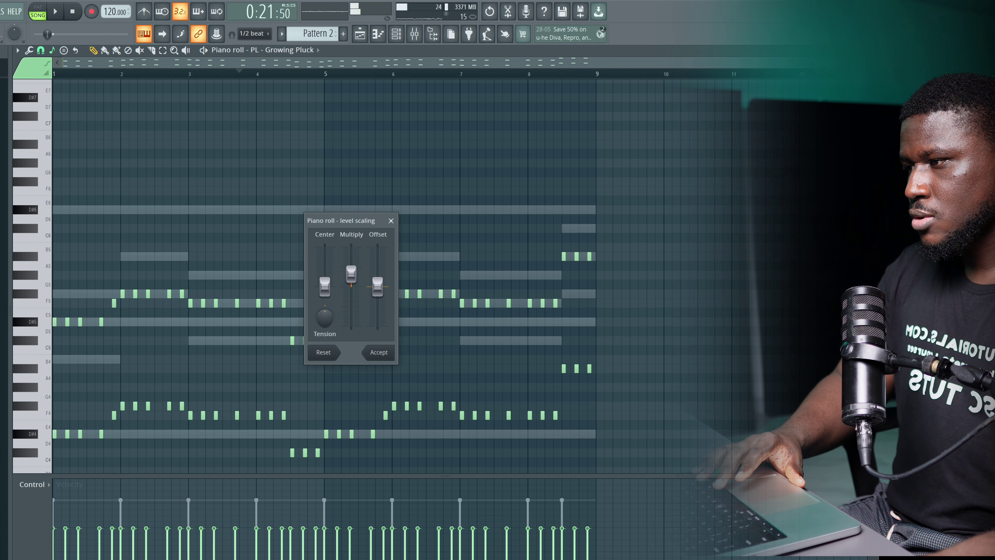
click(378, 352)
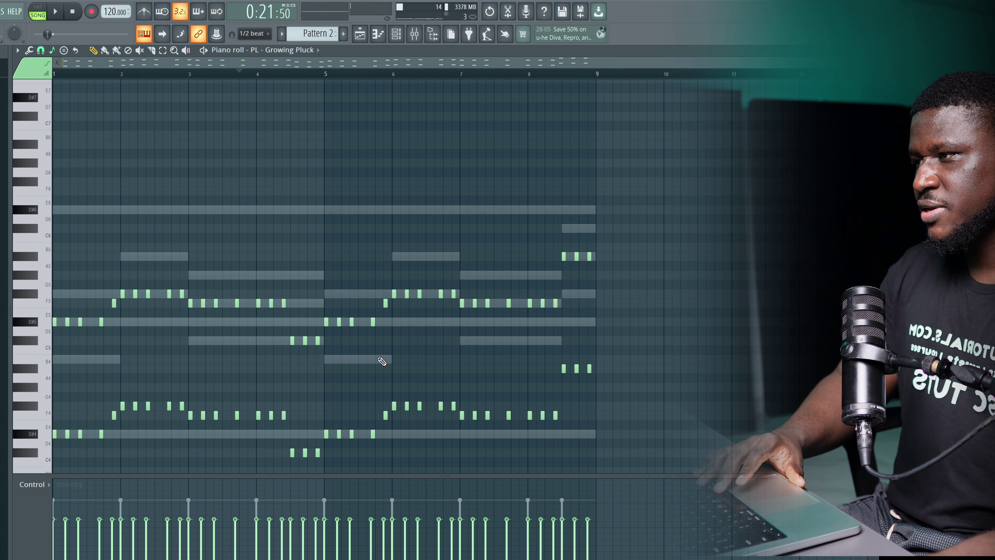
key(space)
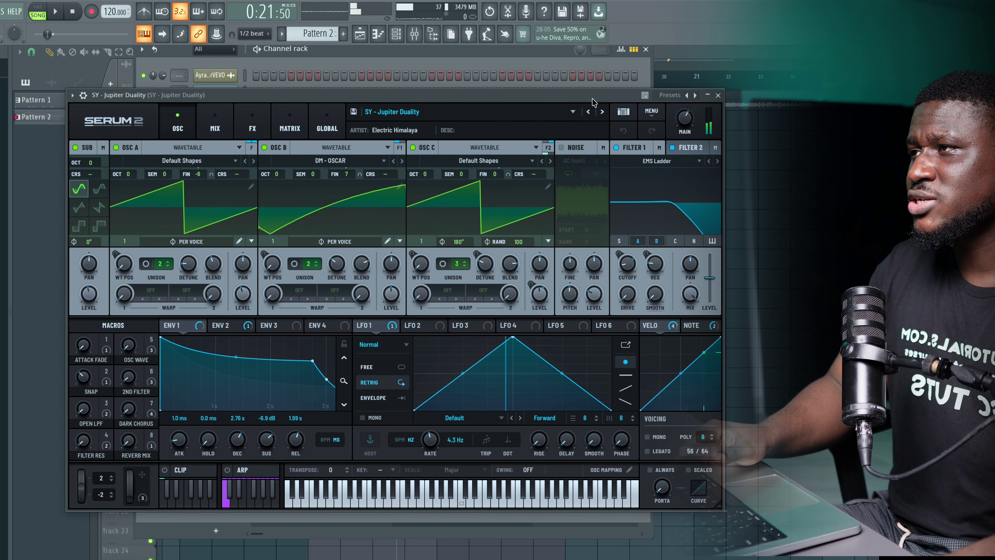
Copy the PL - Growing Pluck notes and paste them into the SY - Jupiter Duality channel
click(719, 96)
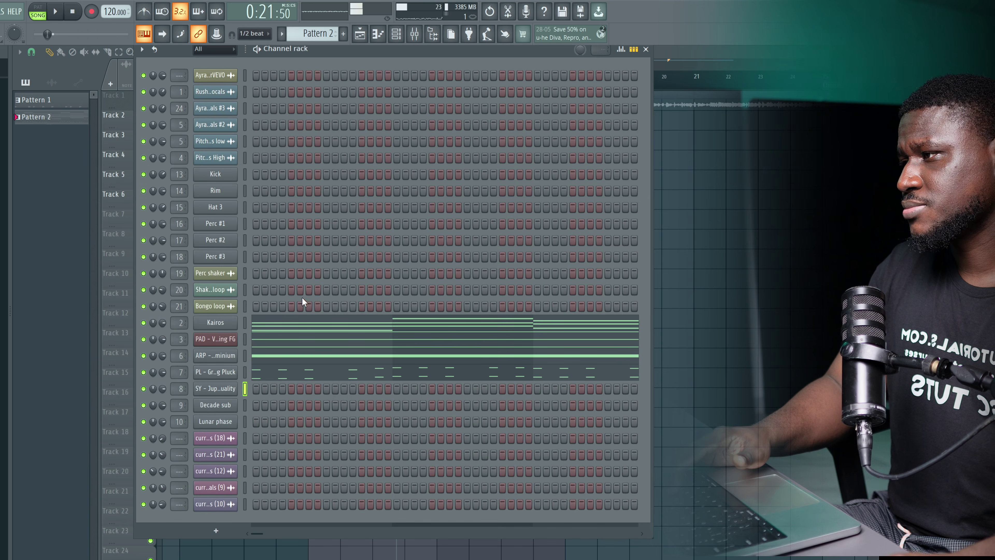
right_click(228, 388)
click(259, 387)
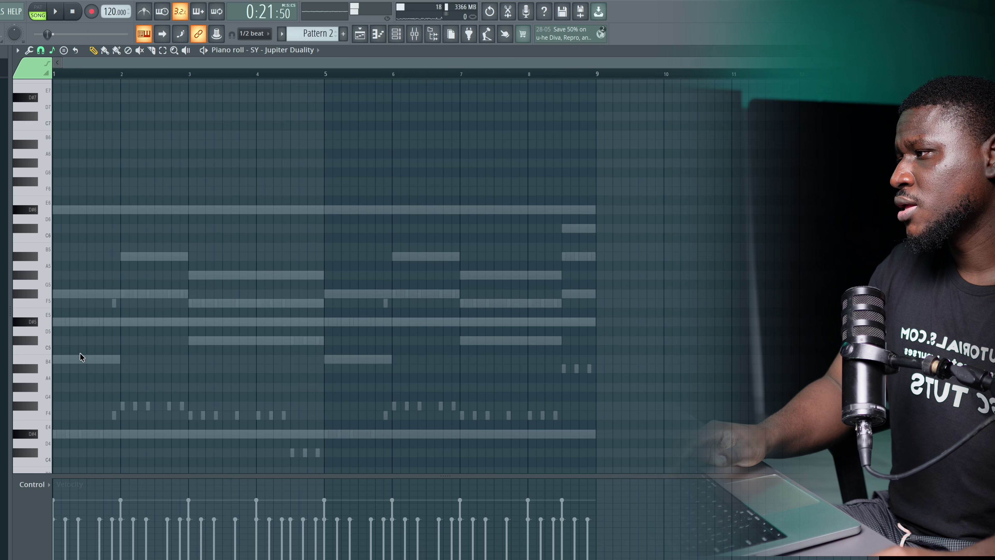
click(396, 35)
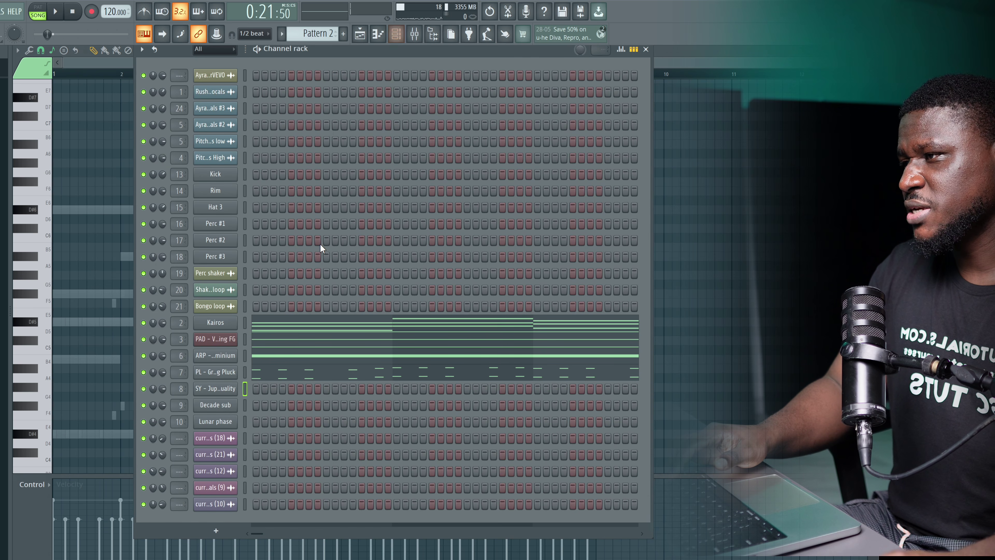
right_click(227, 374)
click(347, 381)
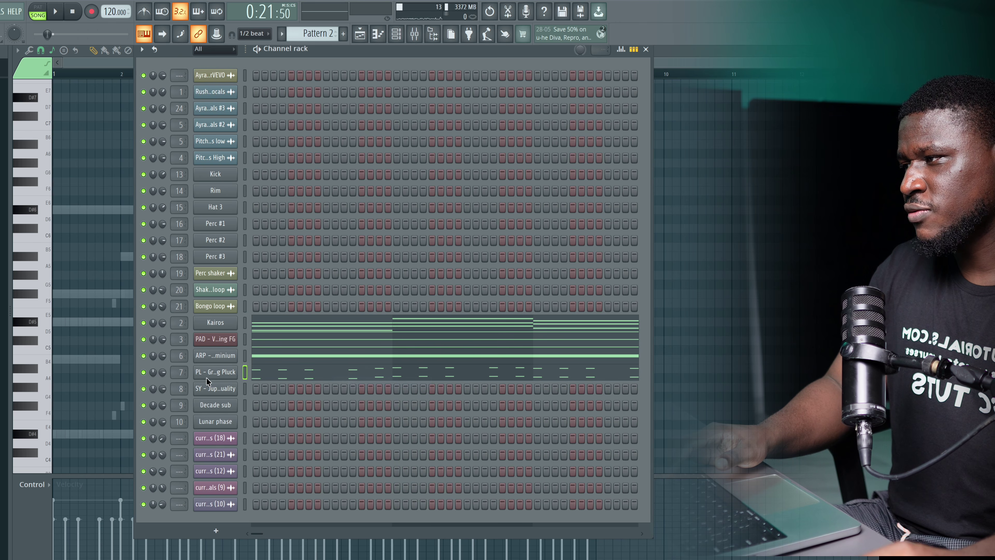
right_click(211, 392)
click(343, 409)
Mute the lower-octave notes in the SY - Jupiter Duality piano roll, including the last three in bar 8, and play back the result
key(space)
scroll(184, 357, down, 4)
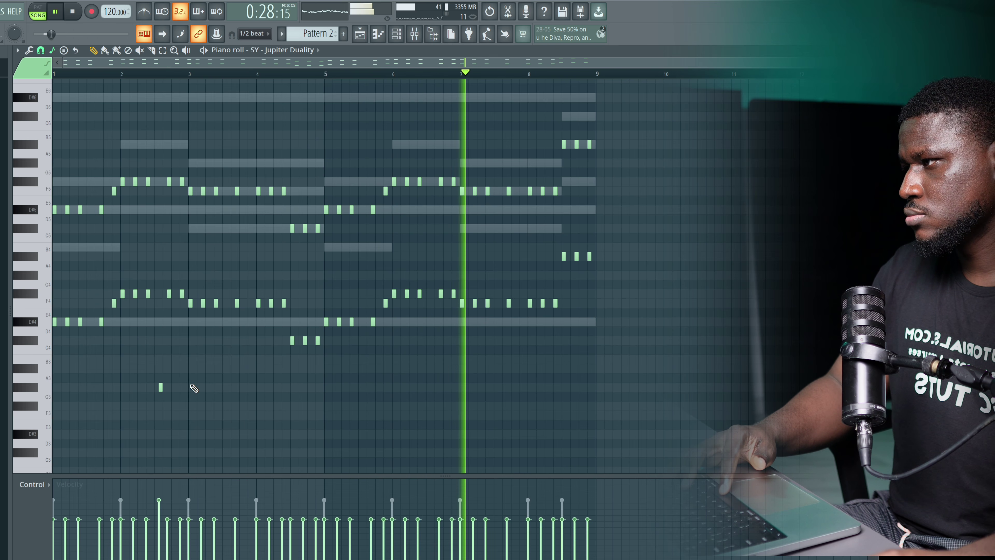
key(space)
drag(20, 274, 35, 410)
key(alt+m)
drag(548, 229, 632, 304)
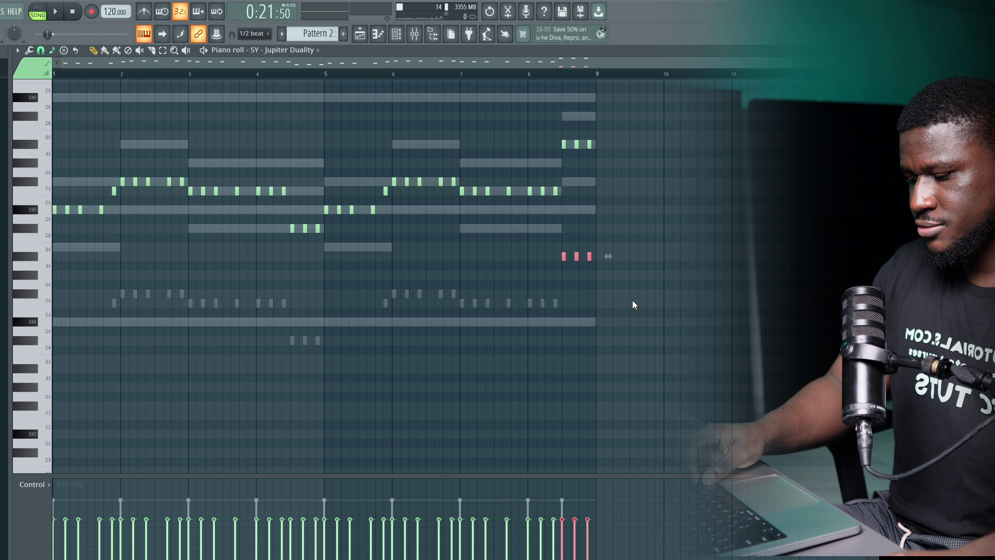
key(alt+m)
key(space)
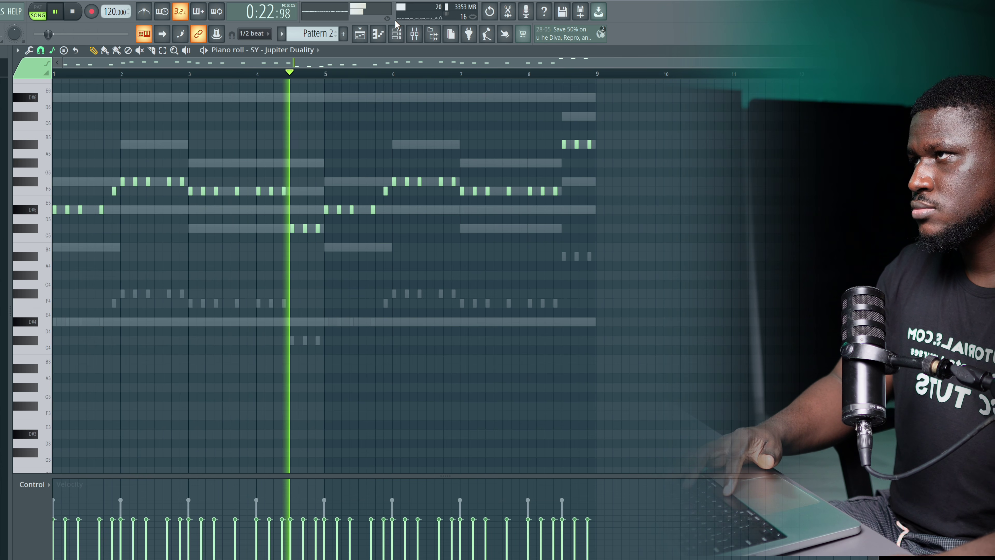
Stop playback, return to the playlist and unmute the Rush Vocals on Track 1
click(402, 38)
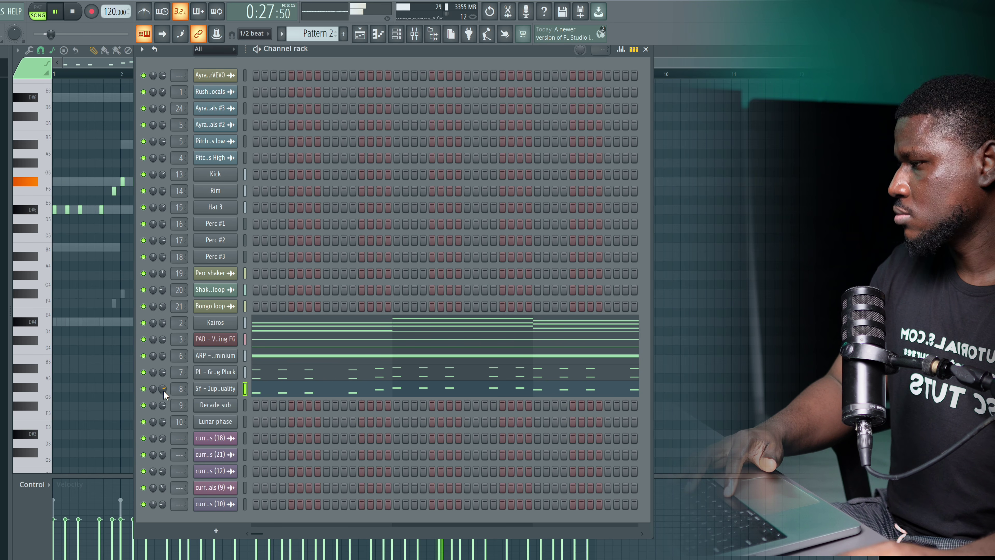
key(F6)
key(space)
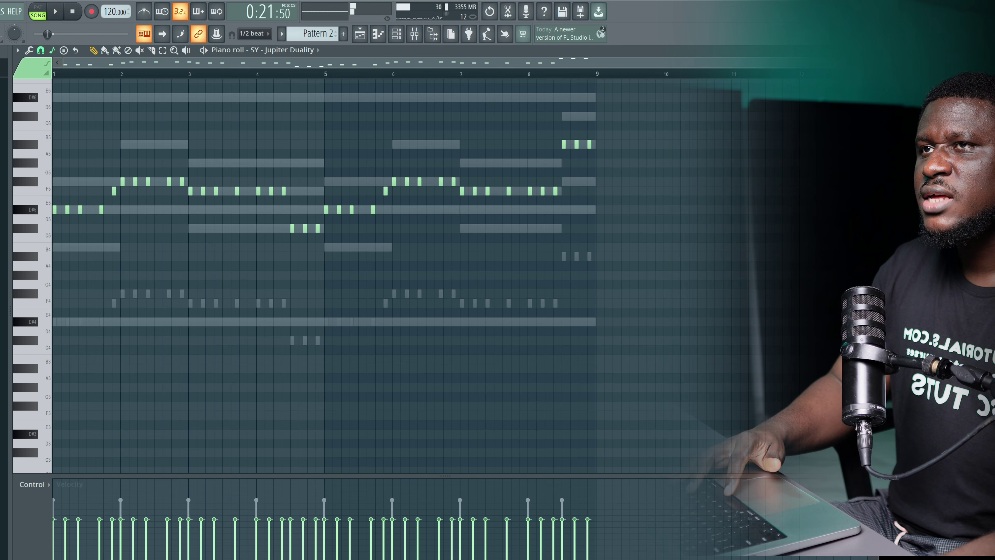
key(F7)
key(F6)
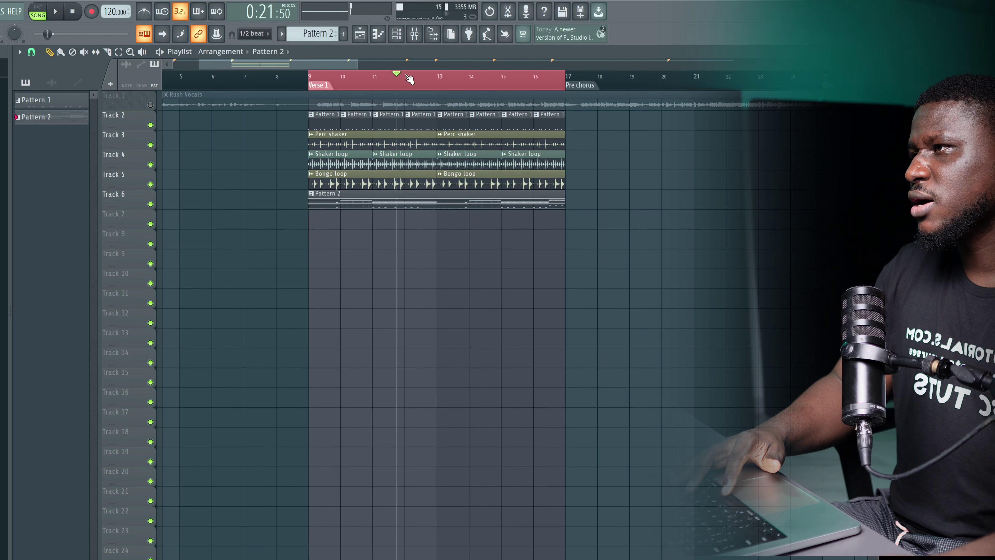
click(150, 105)
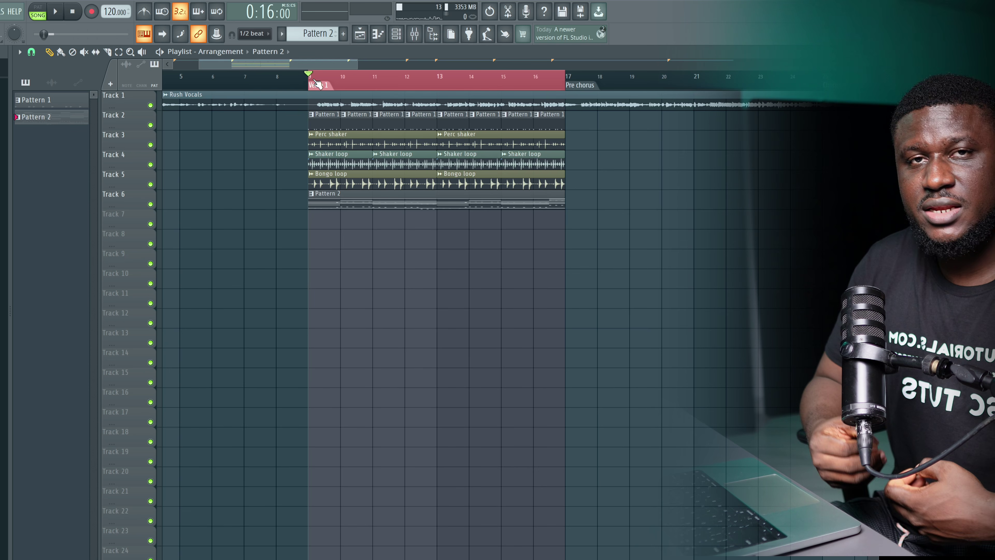
Play Verse 1 with the vocals while viewing the Rush Vocals clip settings, and return to the channel rack
key(space)
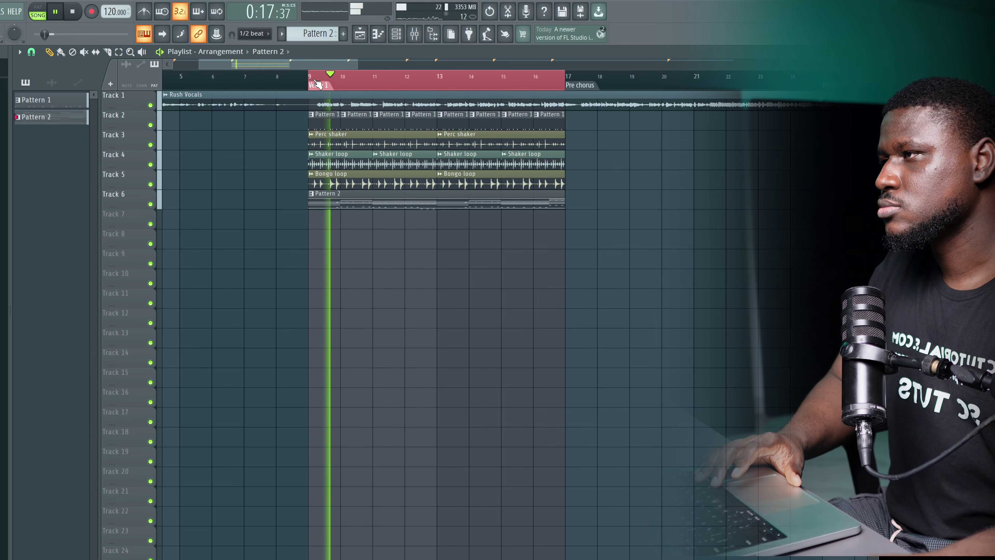
double_click(419, 105)
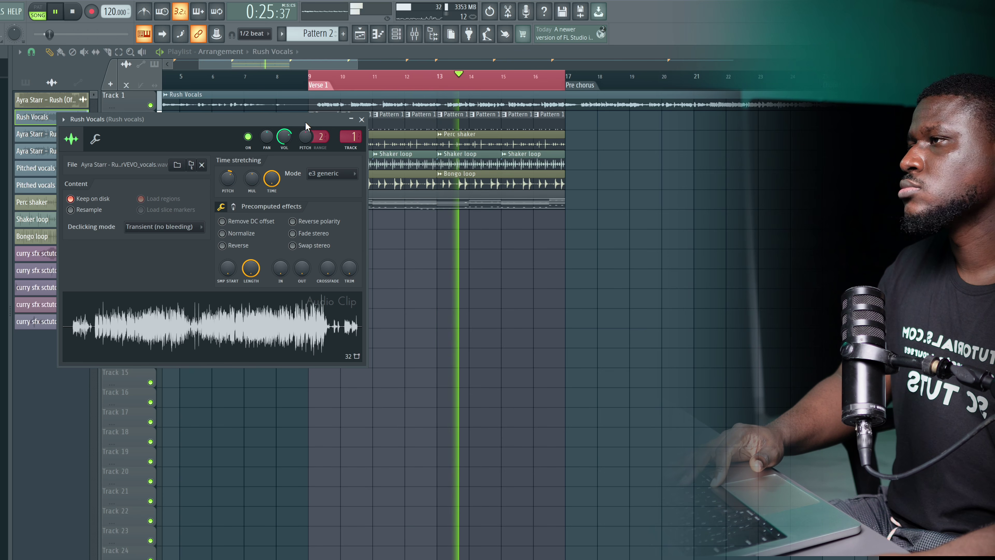
click(361, 120)
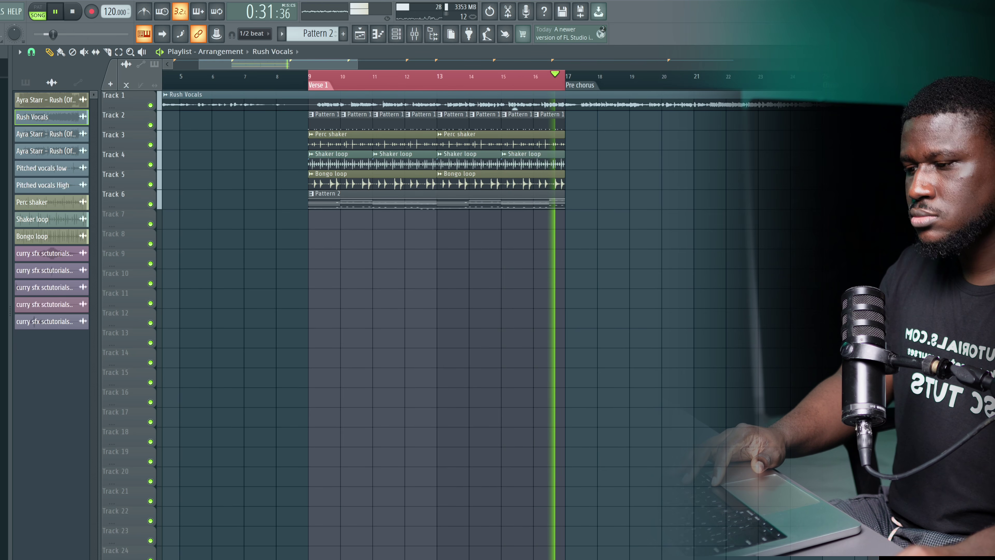
key(space)
key(F6)
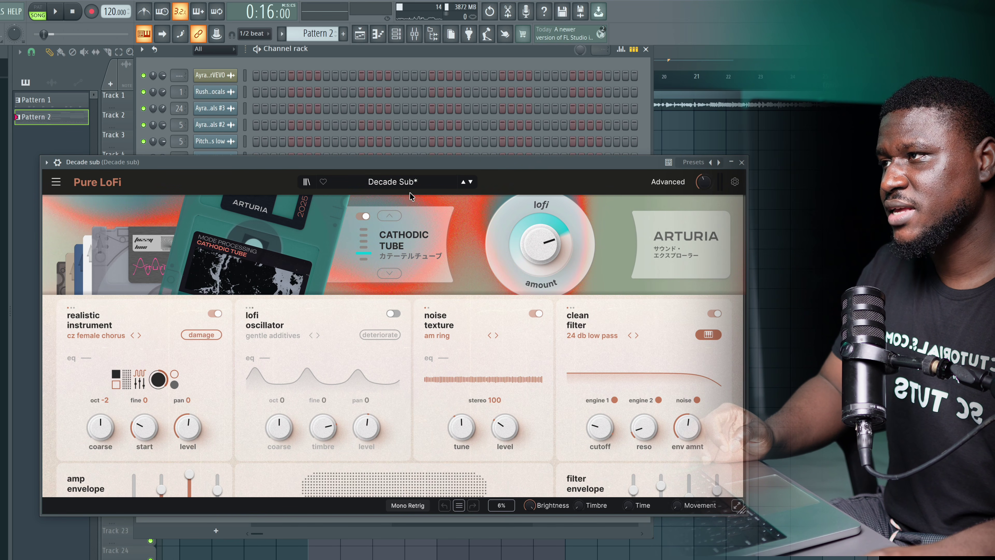
Start the Decade sub bassline in the piano roll with B4 in bar 1, D#5 in bar 2 and C#5 across bars 3 and 4
key(Escape)
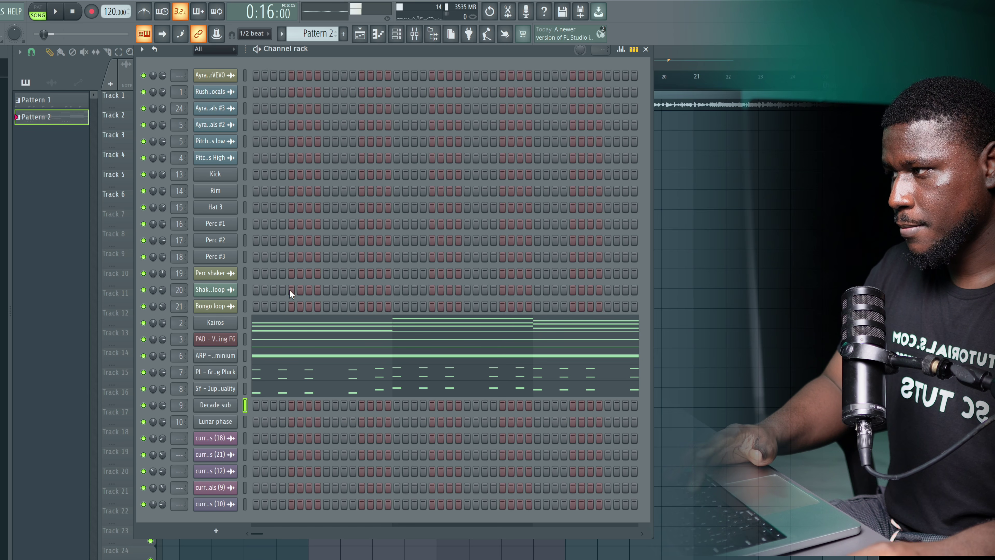
right_click(228, 406)
click(251, 403)
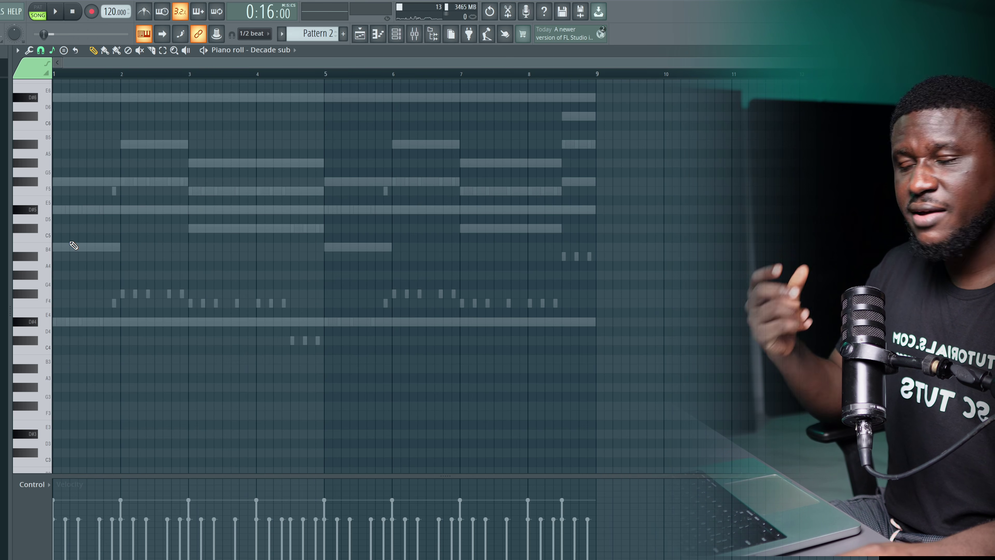
click(94, 210)
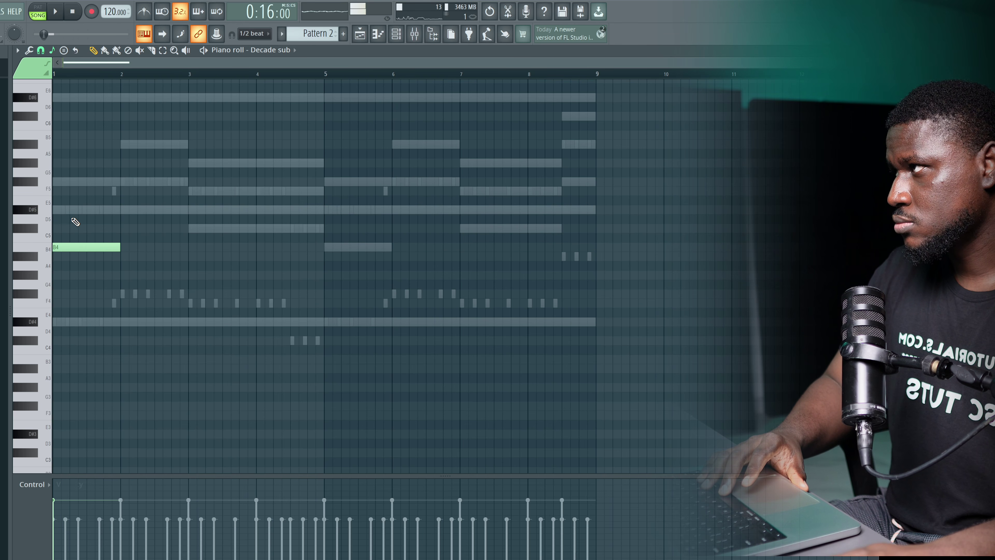
click(125, 209)
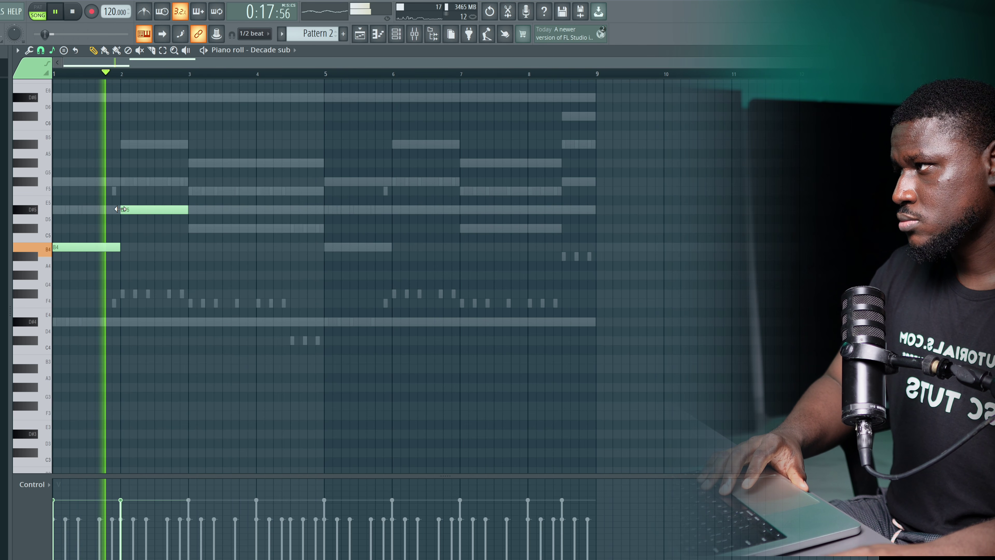
click(189, 229)
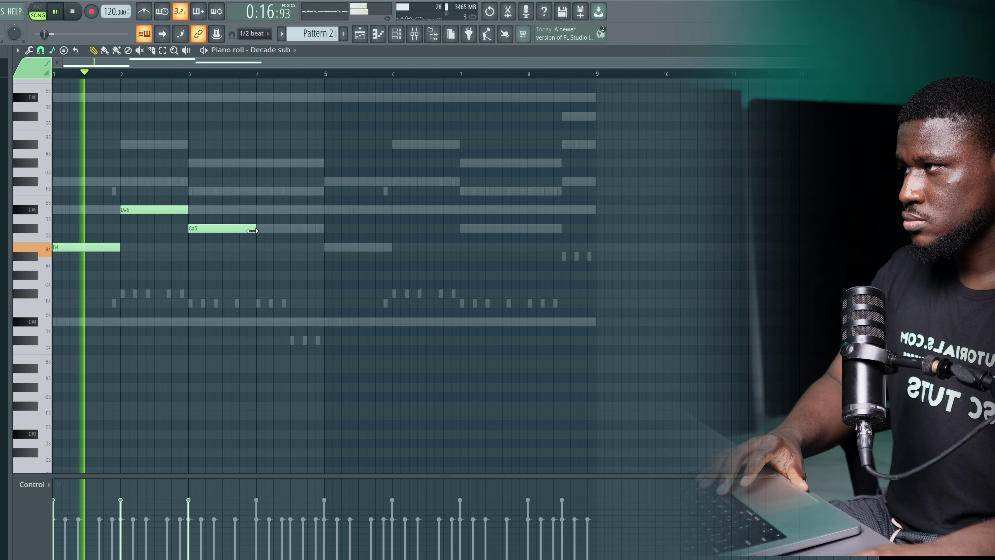
drag(256, 230, 324, 230)
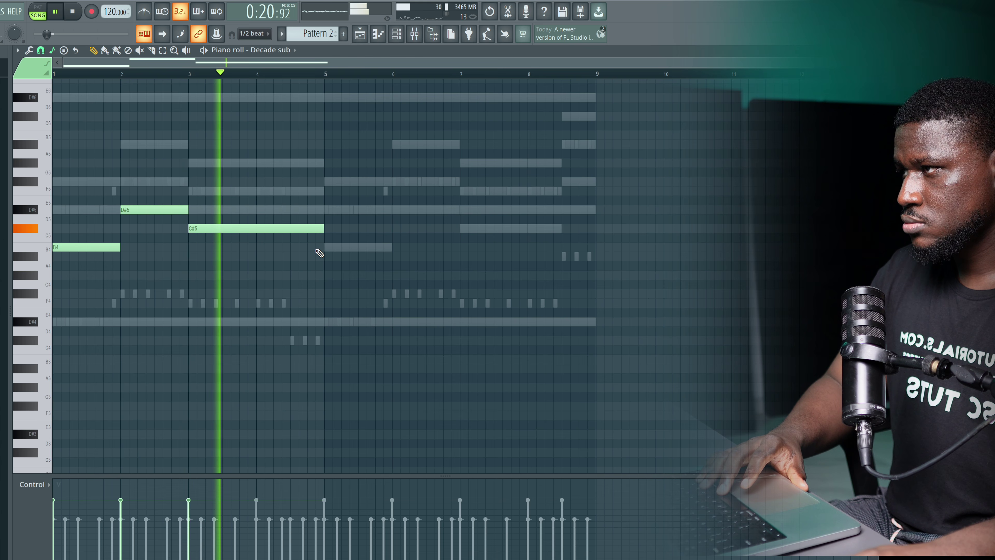
Continue the Decade sub bassline with B4 in bar 5, D#5 in bar 6 and C#5 from bar 7 to the middle of bar 8
click(329, 248)
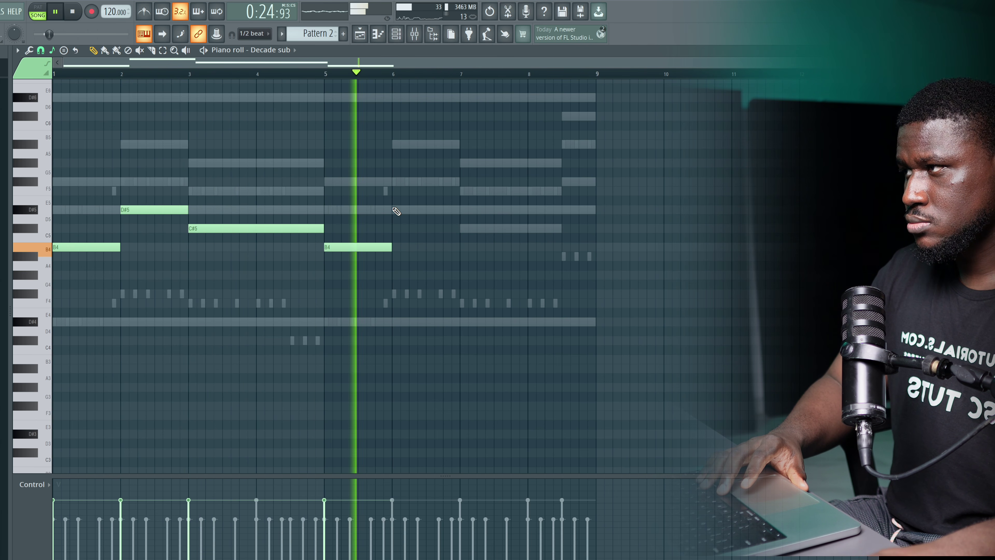
key(space)
drag(319, 166, 53, 261)
key(ctrl+b)
click(582, 251)
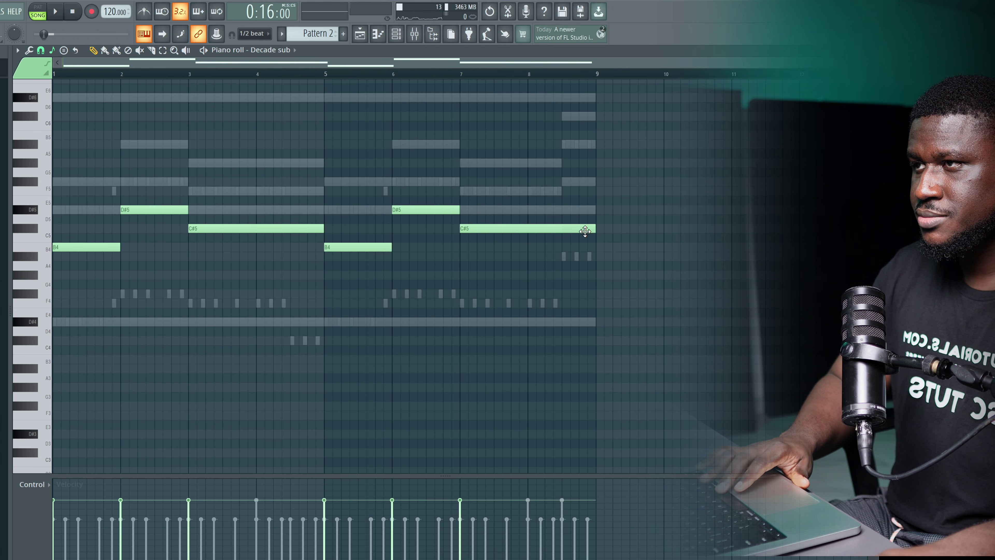
drag(590, 227, 561, 229)
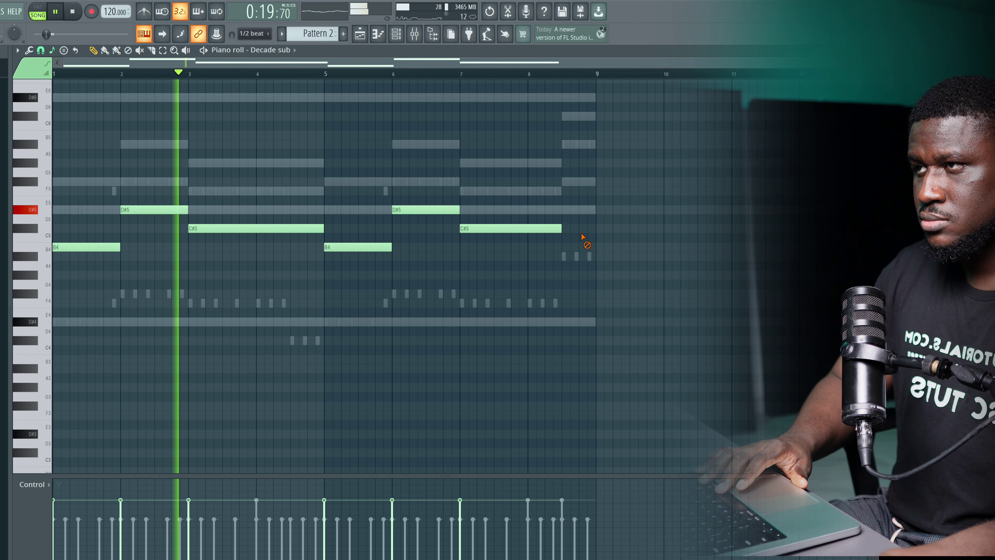
Fill the second half of bar 8 with a Decade sub note and raise it three semitones to F#5
click(567, 211)
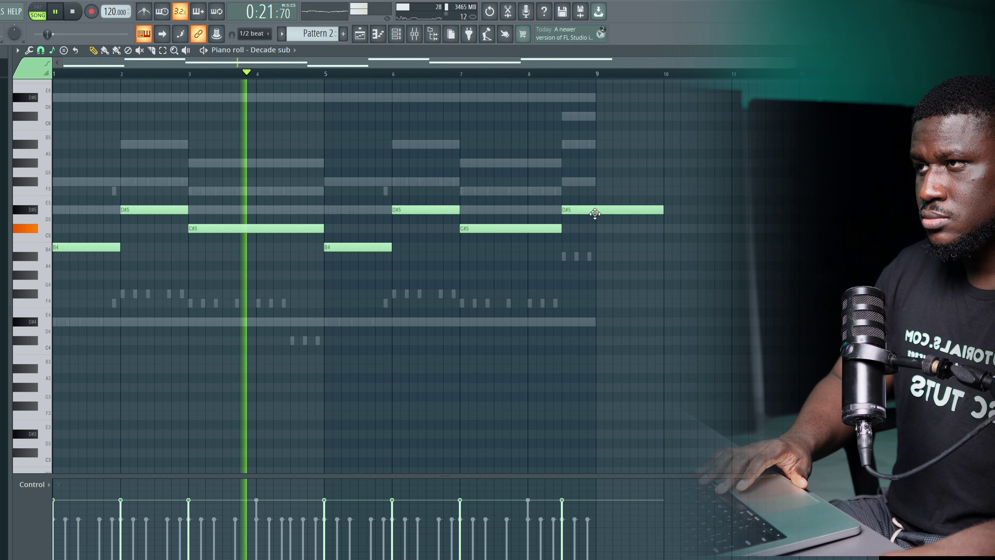
drag(662, 211, 591, 219)
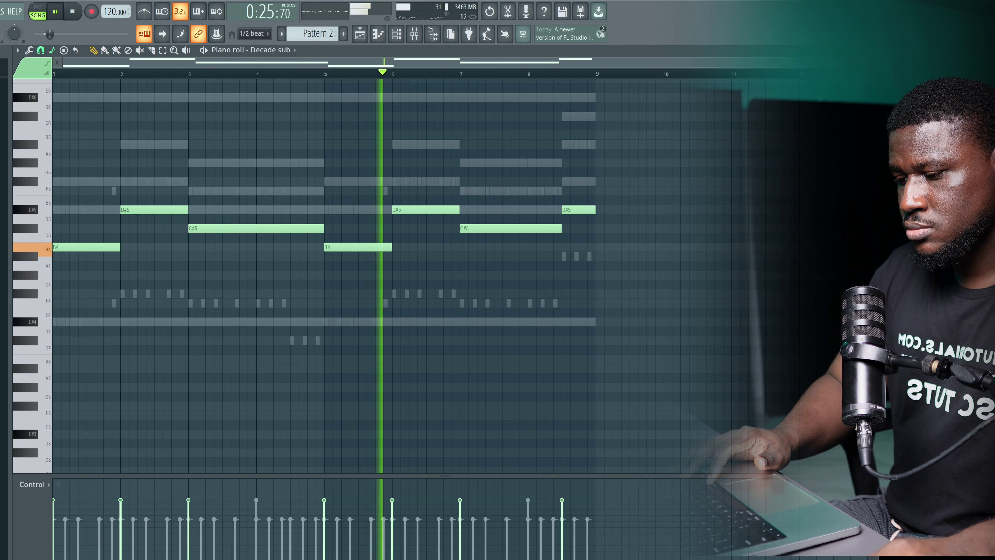
drag(604, 161, 583, 244)
key(shift+Up)
key(shift+Up)
key(shift+Up)
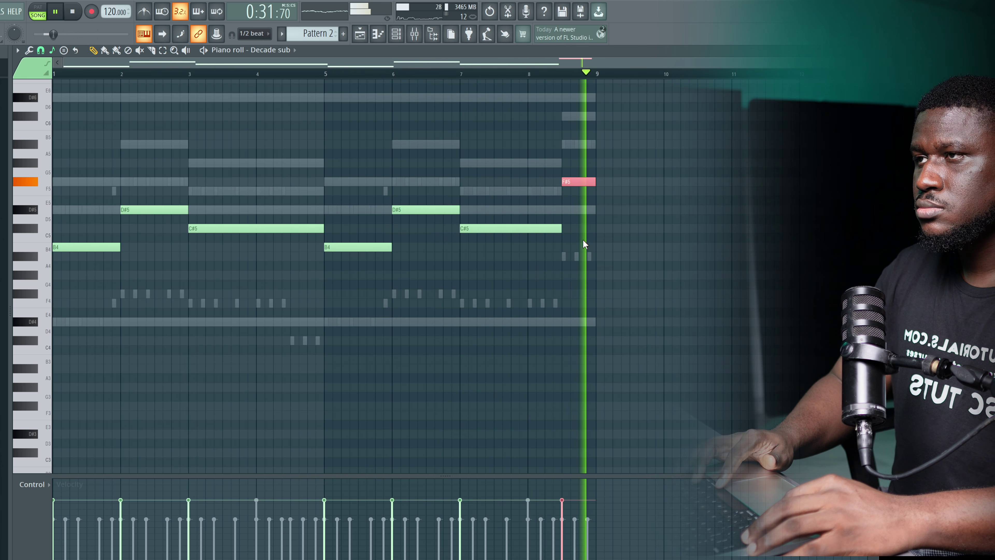
click(288, 415)
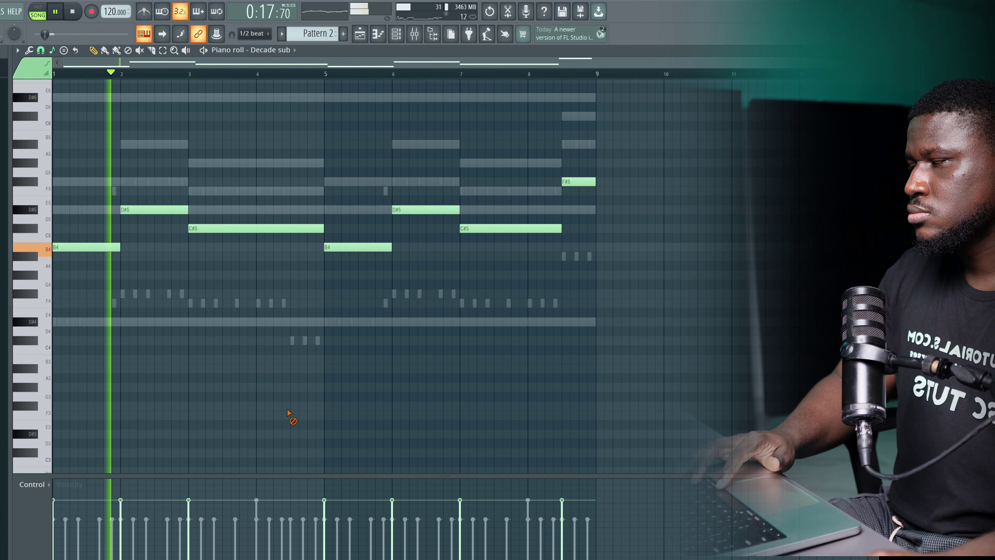
Copy the Decade sub notes, paste them into the Lunar phase channel and check them in its piano roll
click(411, 34)
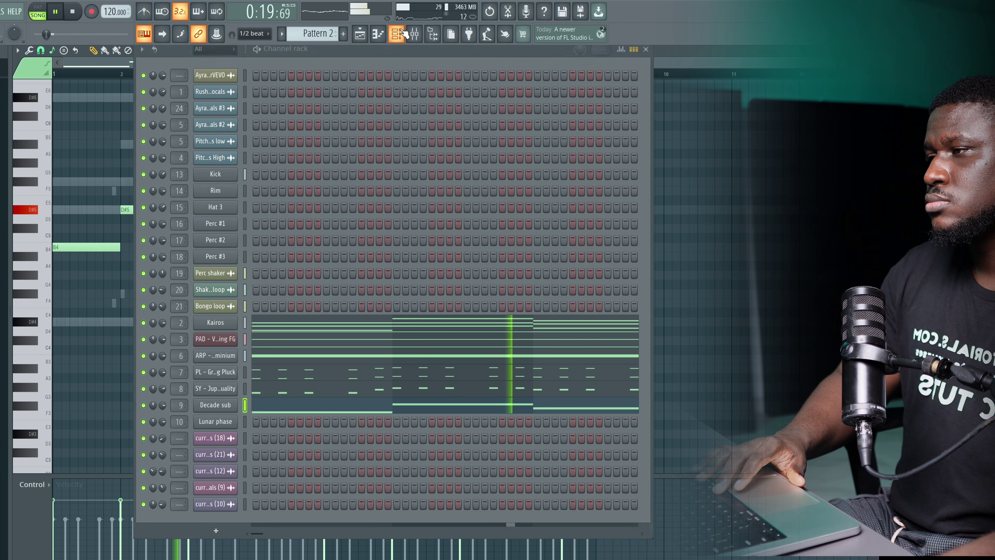
key(space)
right_click(211, 412)
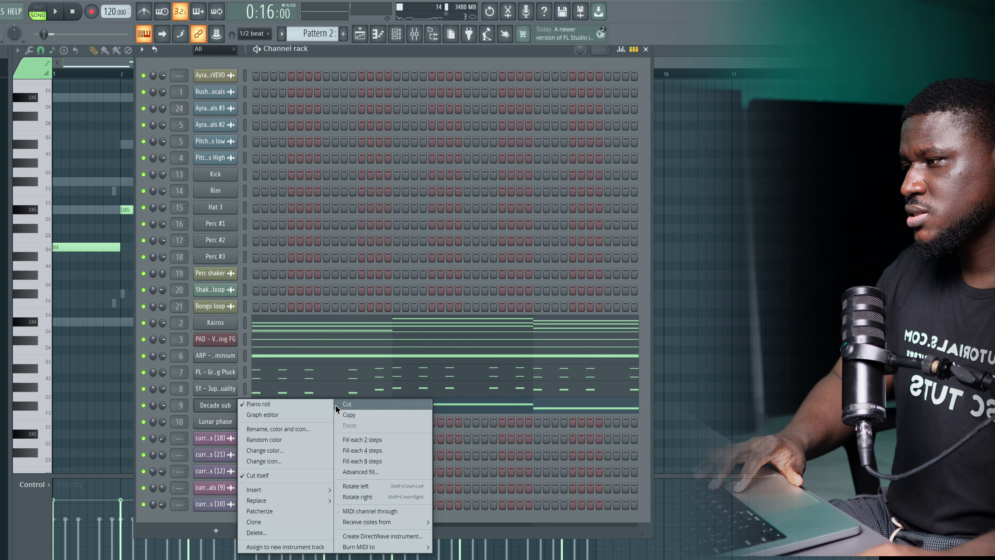
click(228, 425)
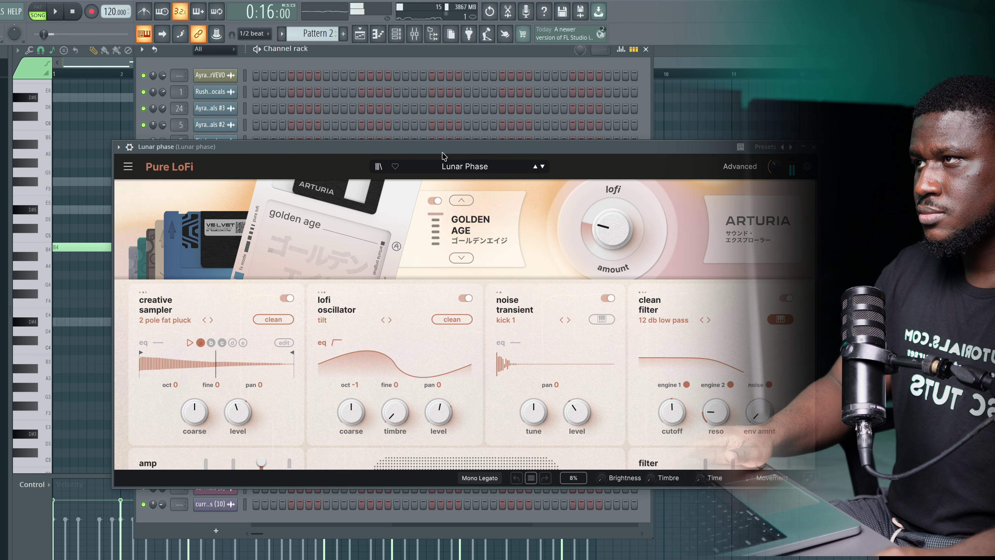
key(Escape)
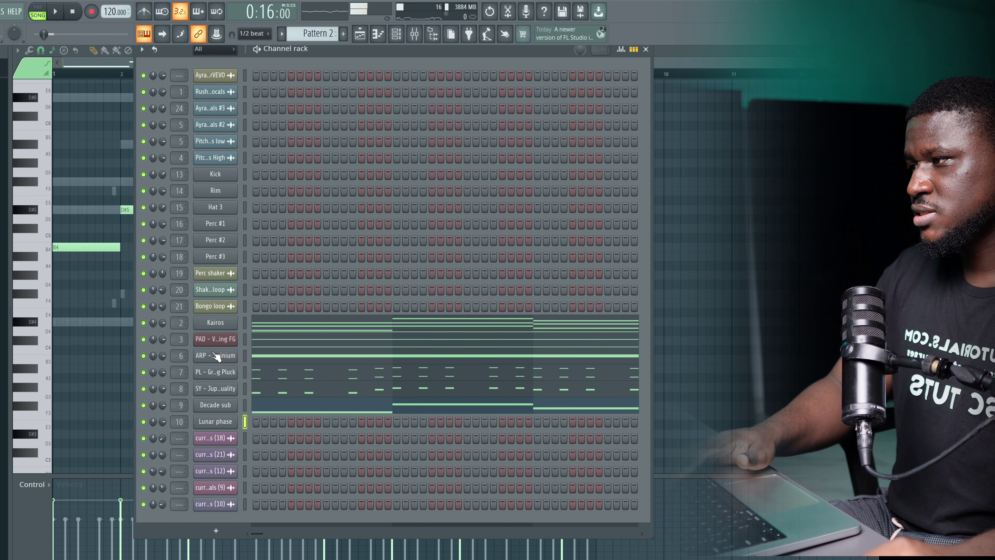
right_click(234, 418)
click(343, 442)
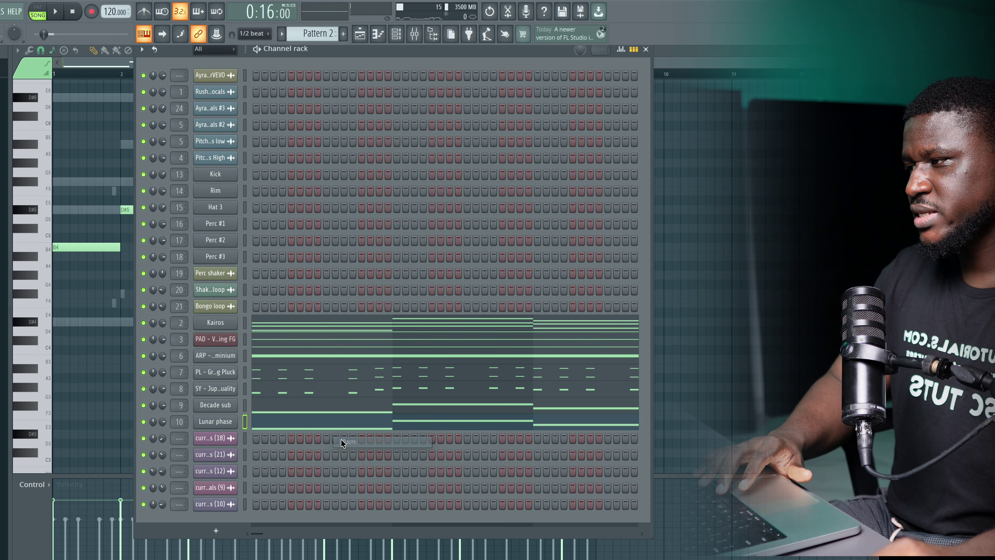
click(132, 405)
right_click(148, 408)
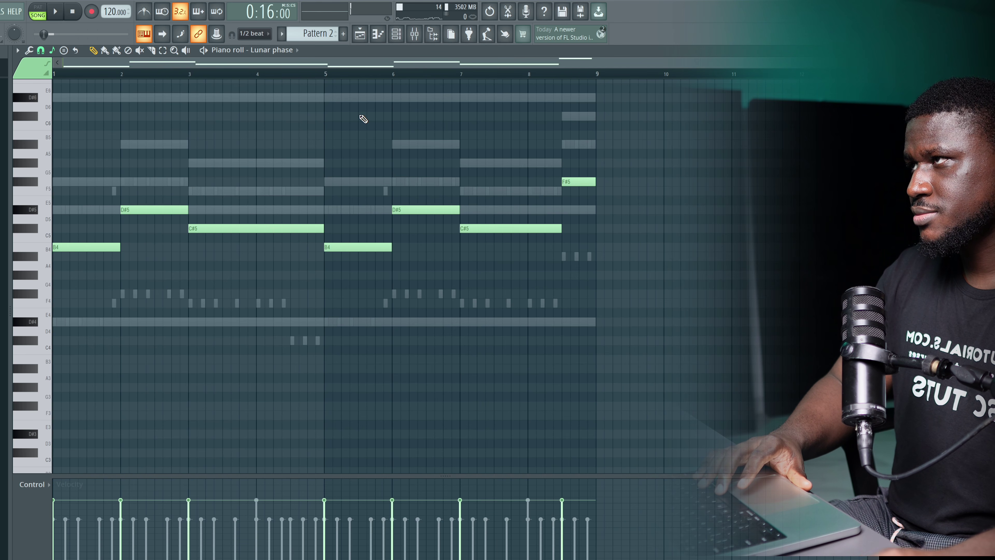
Audition Lunar phase with Decade sub muted and with both playing, and cut the notes from the Lunar phase channel
click(397, 35)
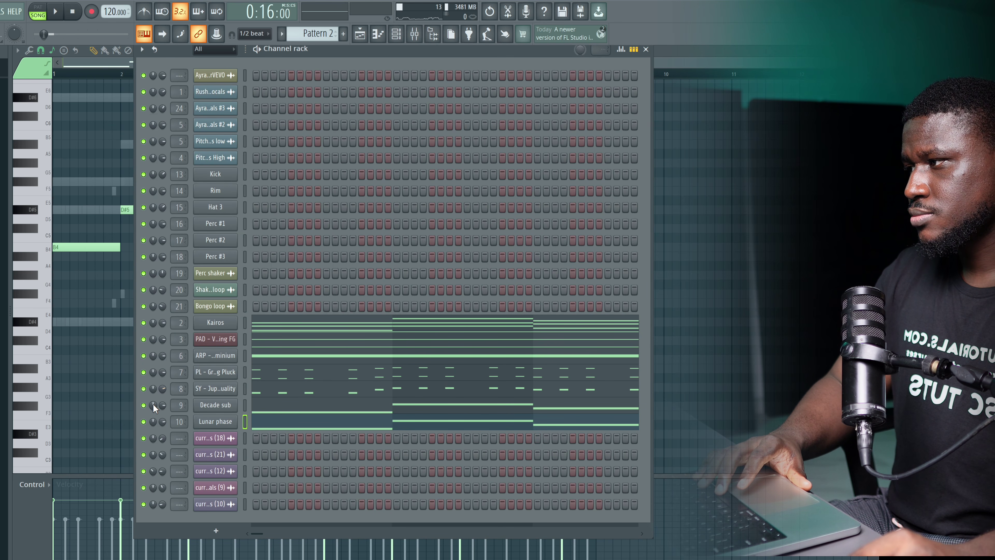
key(space)
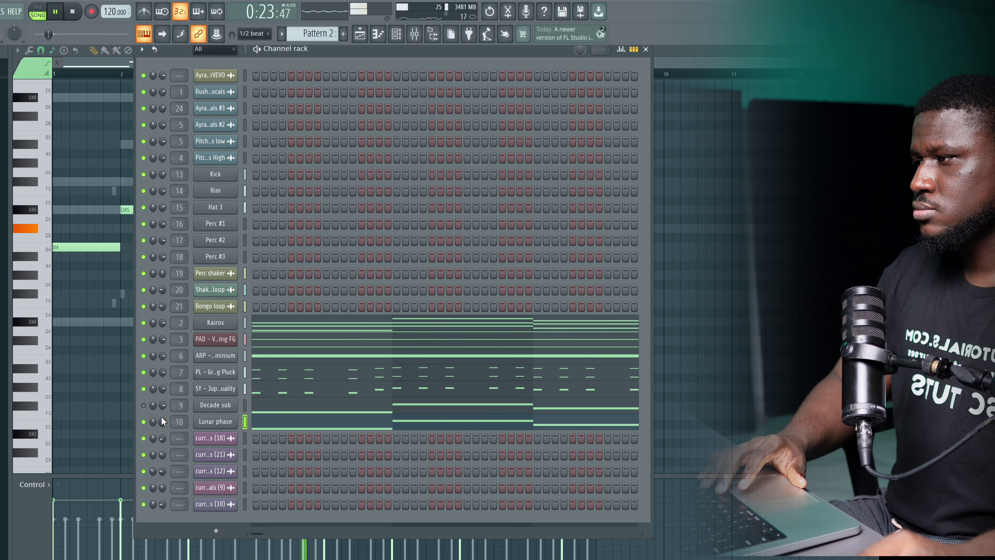
key(space)
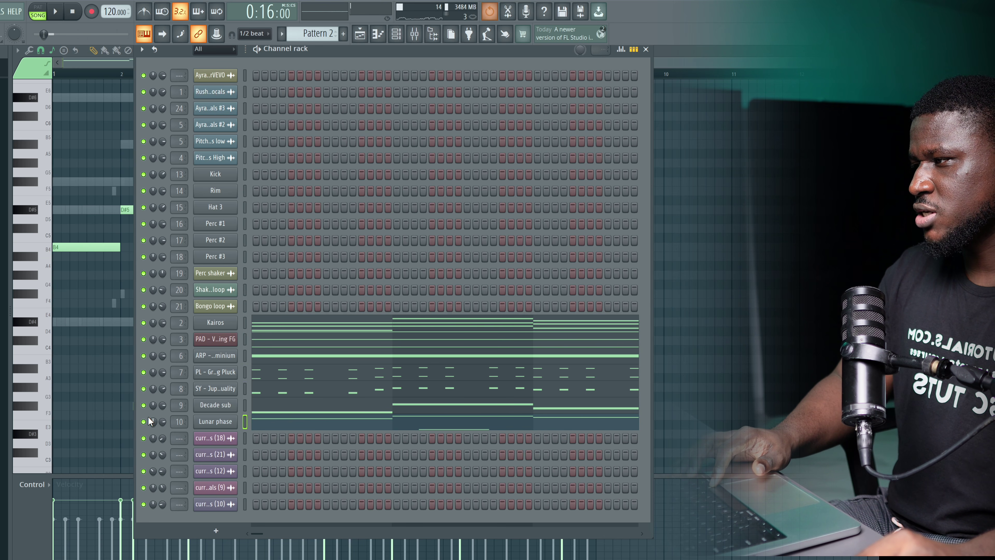
key(space)
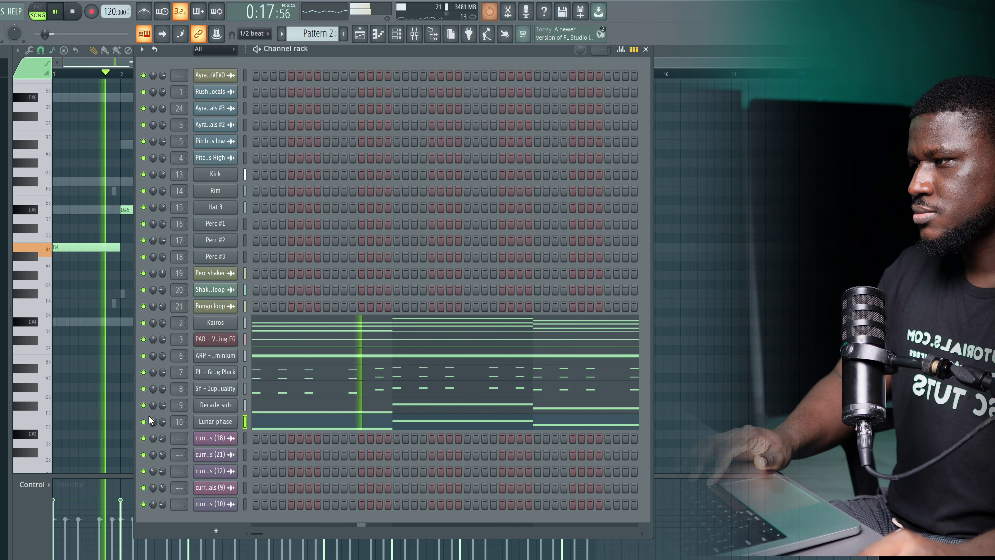
key(ctrl+x)
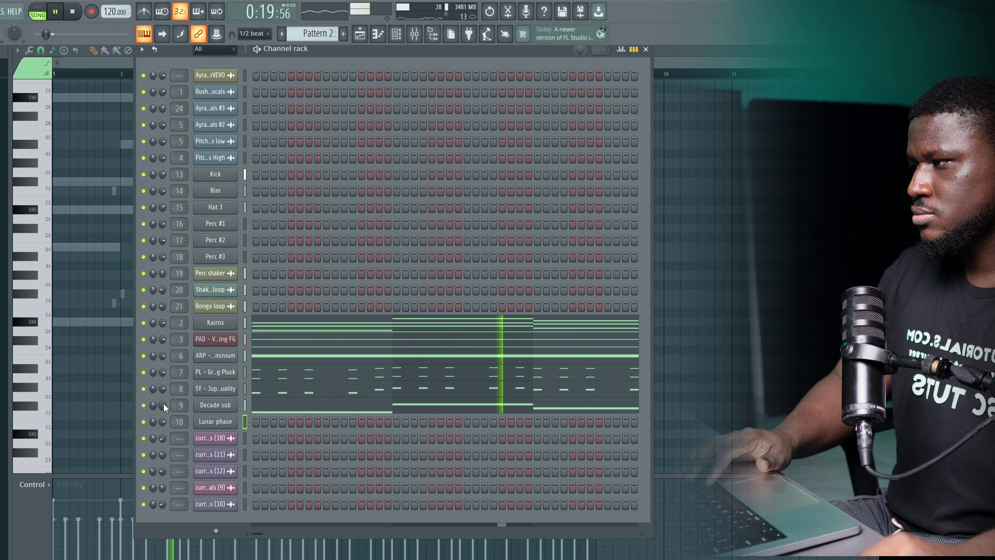
Transpose the Decade sub notes down one octave and adjust the channel's volume against the beat during playback
drag(164, 403, 163, 392)
click(261, 407)
key(space)
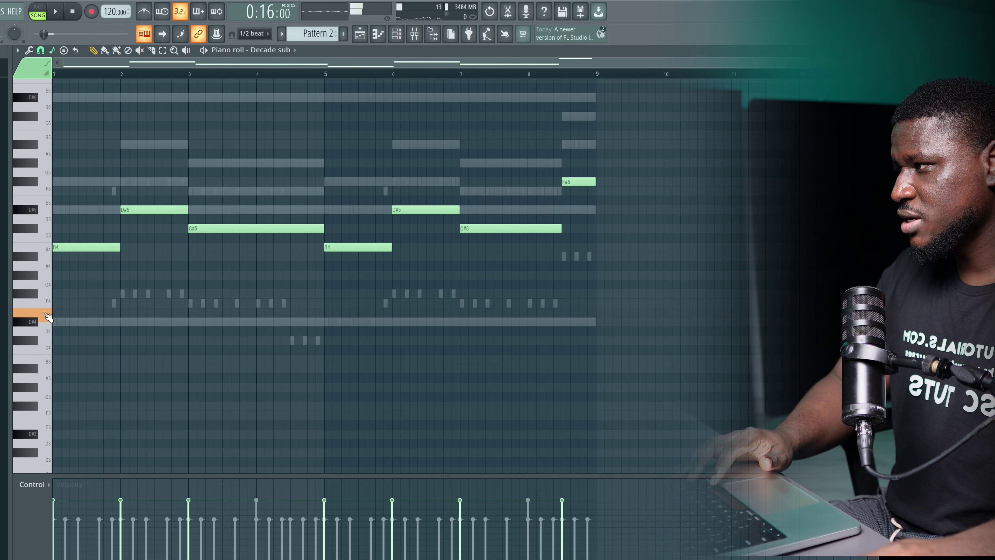
key(ctrl+Down)
key(space)
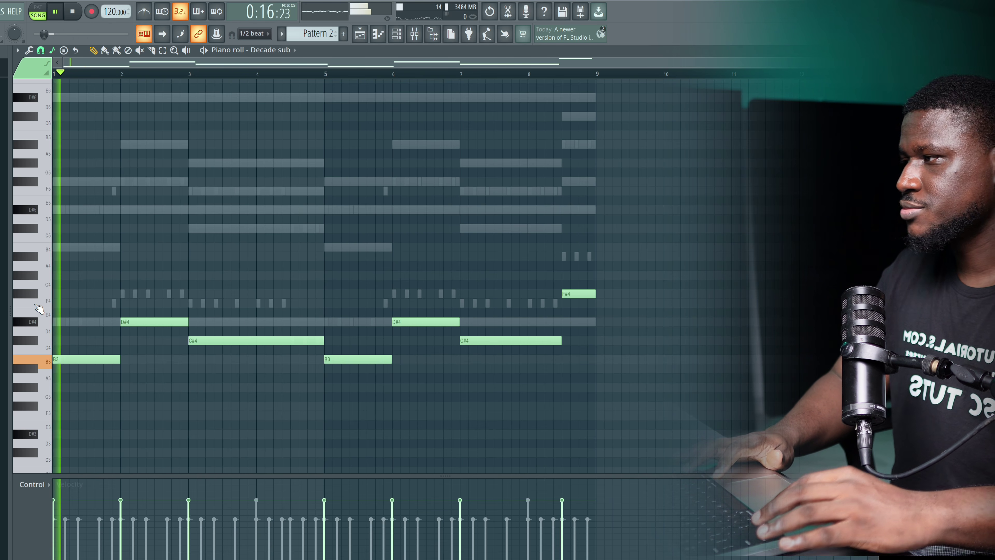
key(F6)
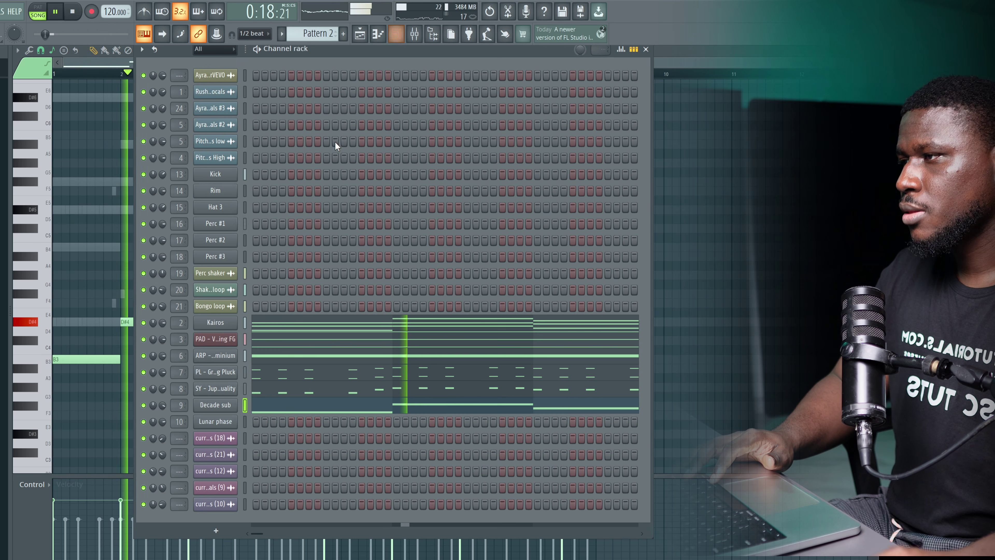
drag(163, 405, 162, 412)
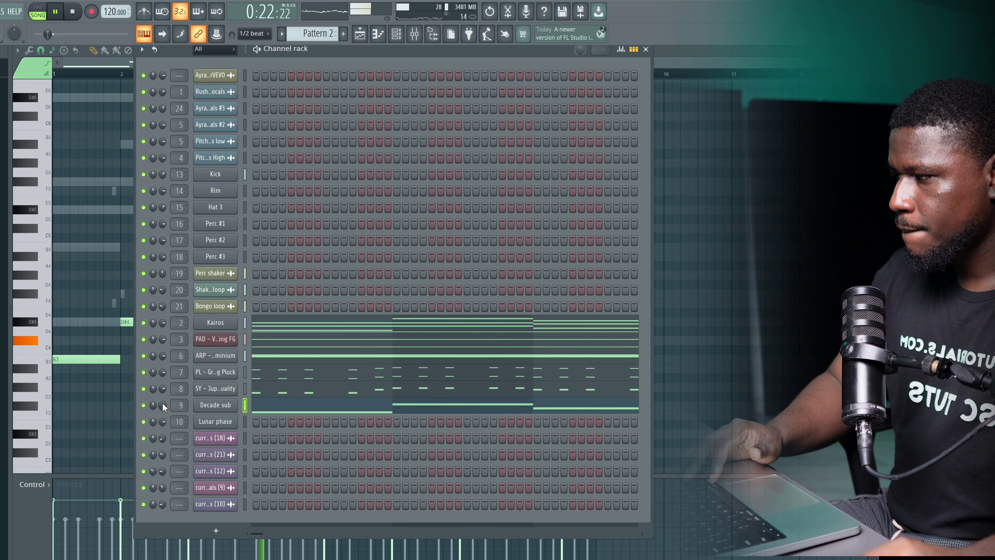
Return to the playlist, unmute the Rush Vocals on Track 1 and play Verse 1 with the full beat
key(F6)
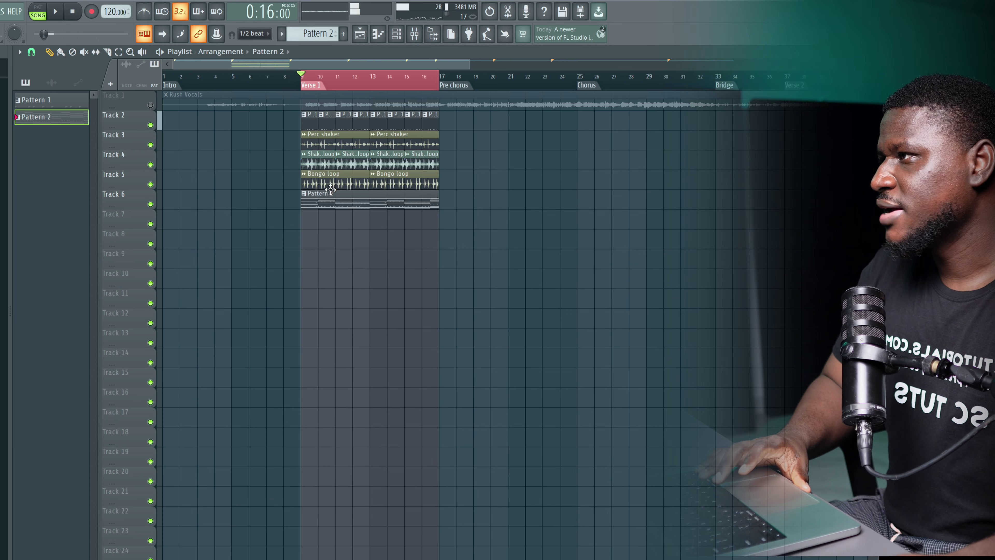
click(150, 104)
key(space)
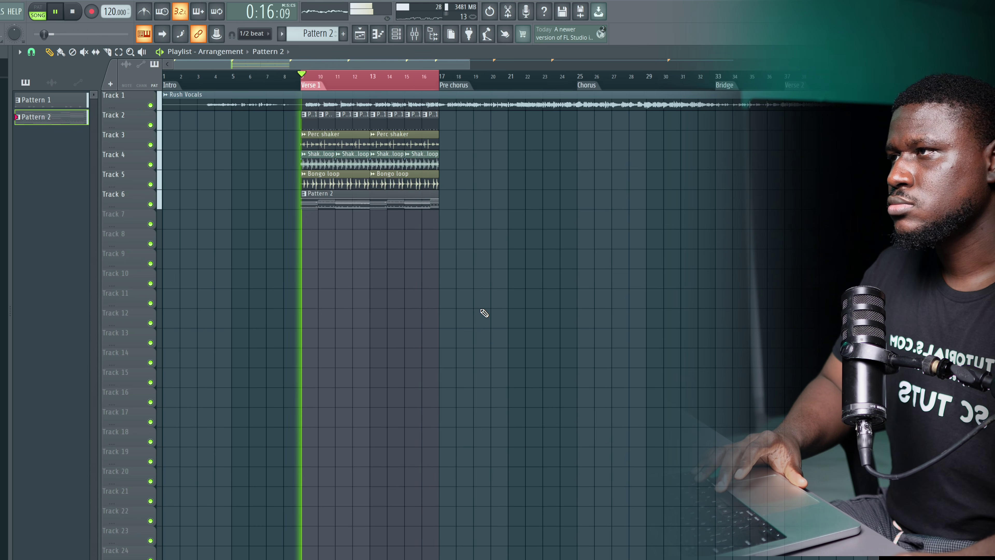
key(space)
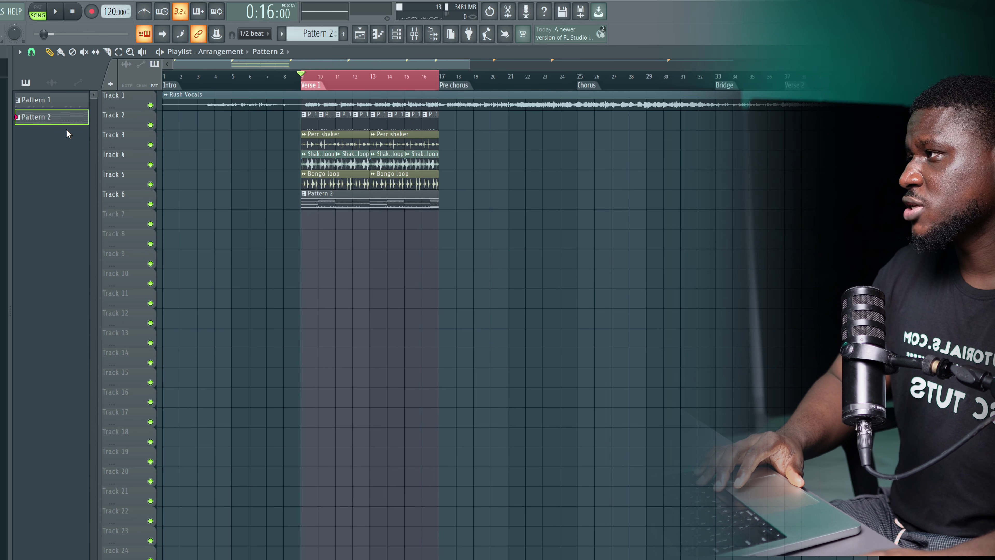
Split Pattern 2 by channel and move the stacked instrument clips from Track 6 onto separate tracks beneath it
right_click(56, 119)
click(84, 309)
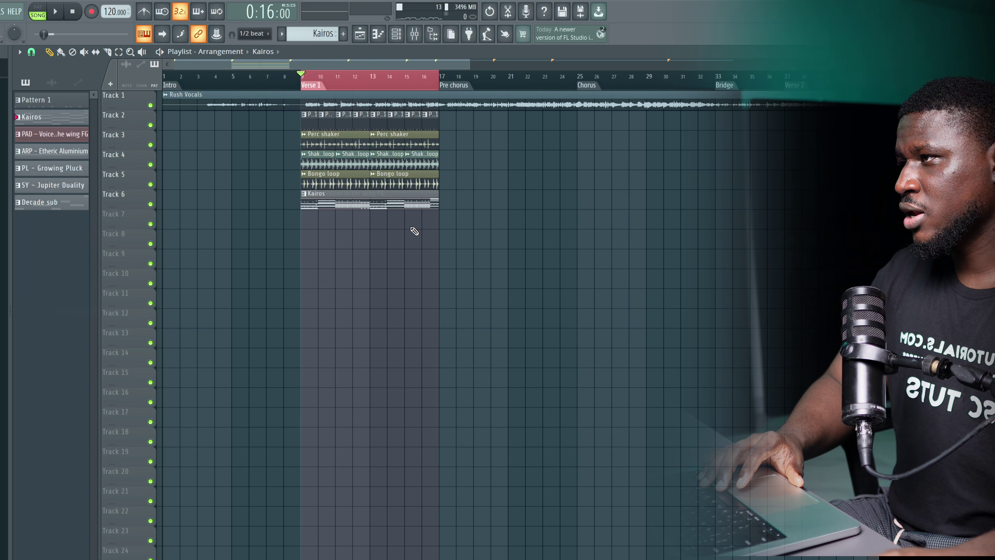
drag(391, 197, 366, 262)
drag(353, 209, 345, 276)
drag(343, 207, 349, 312)
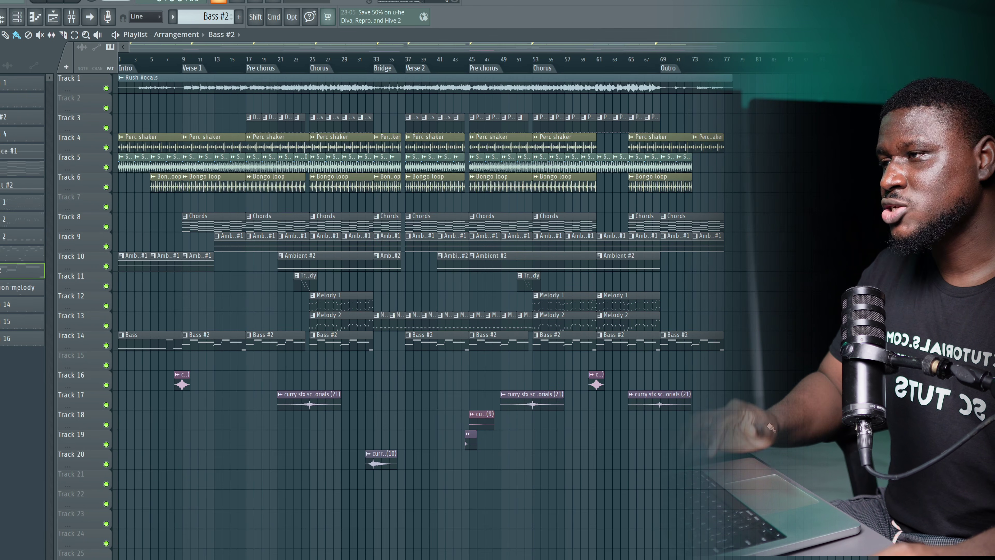
Play the full arrangement from the Intro through the Outro with playlist auto-scrolling enabled, and stop playback at the end
drag(767, 390, 122, 129)
drag(175, 357, 727, 514)
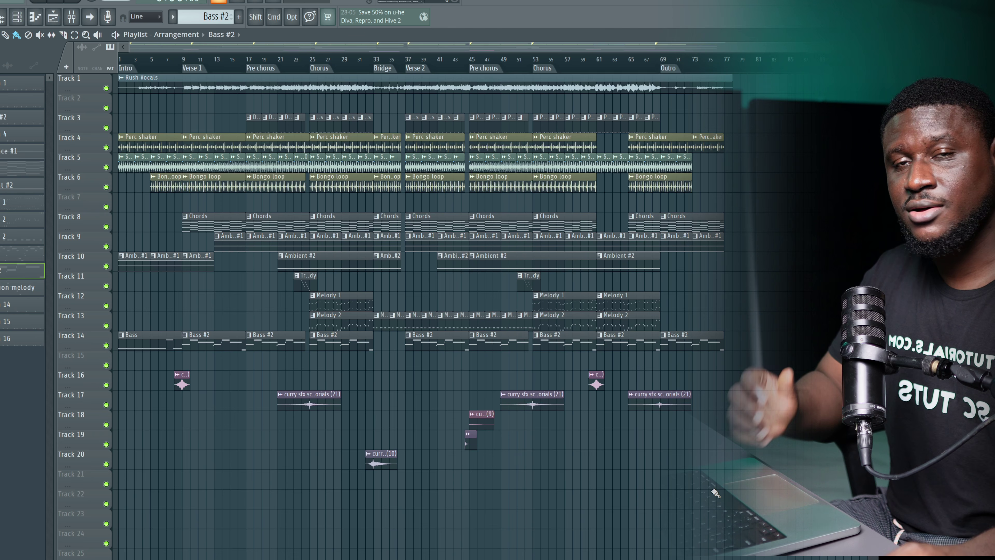
key(space)
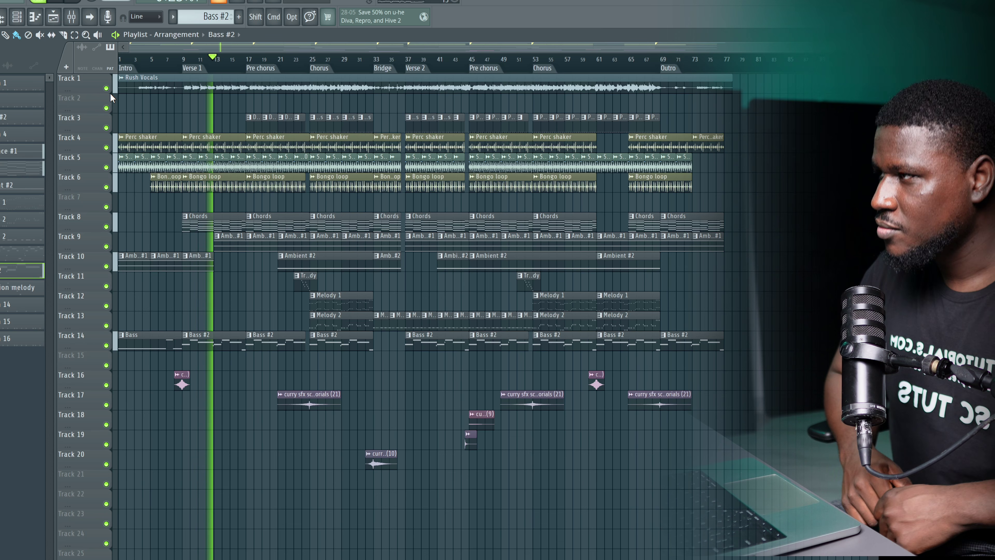
scroll(112, 98, up, 2)
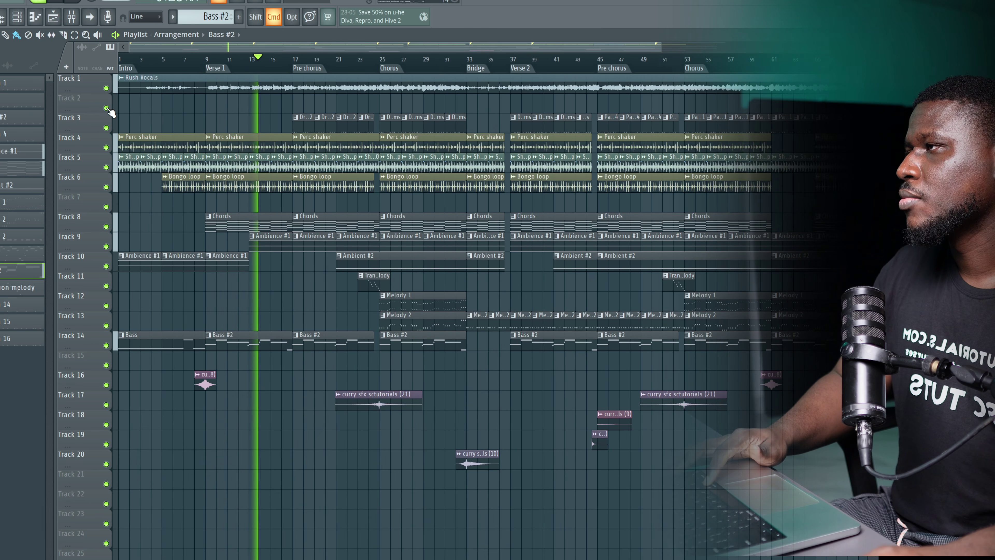
click(90, 17)
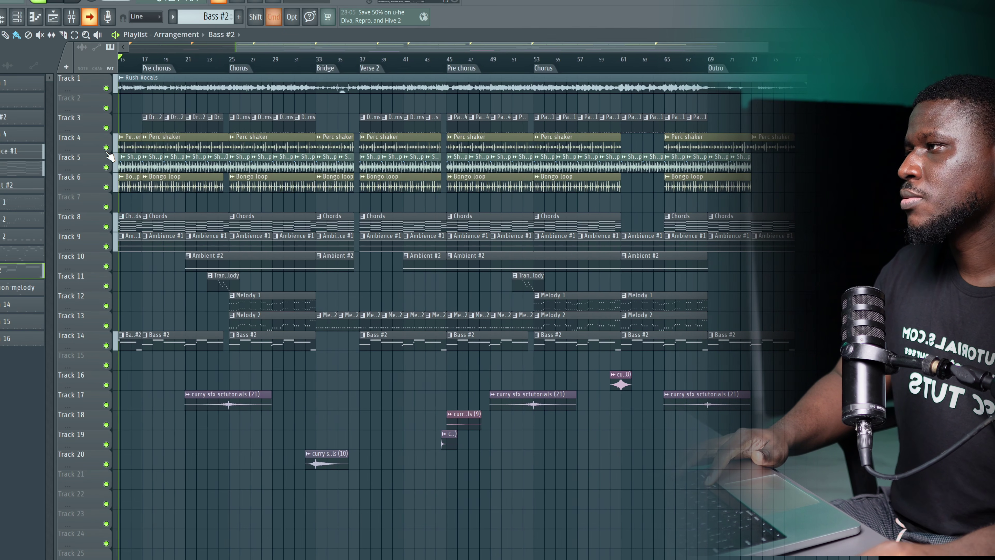
scroll(72, 164, up, 3)
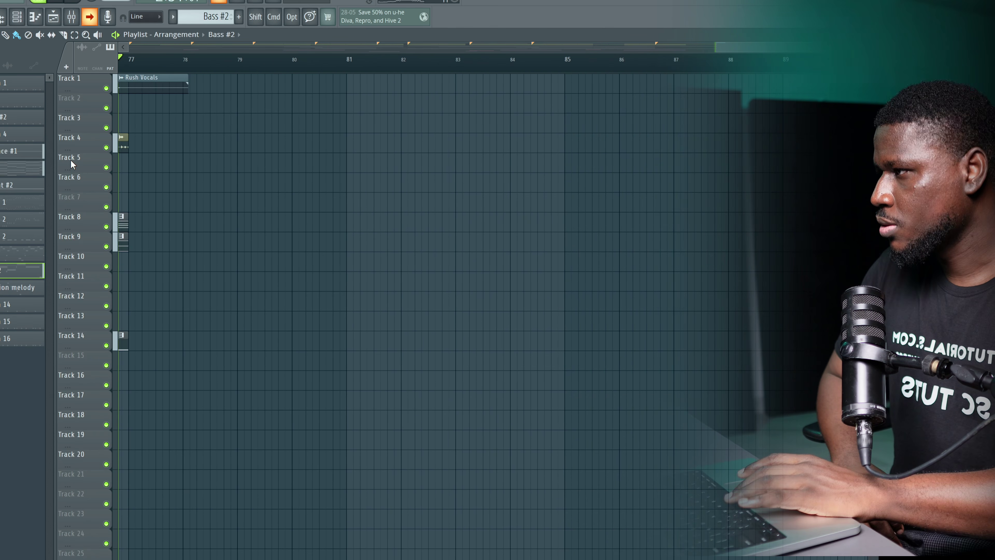
key(space)
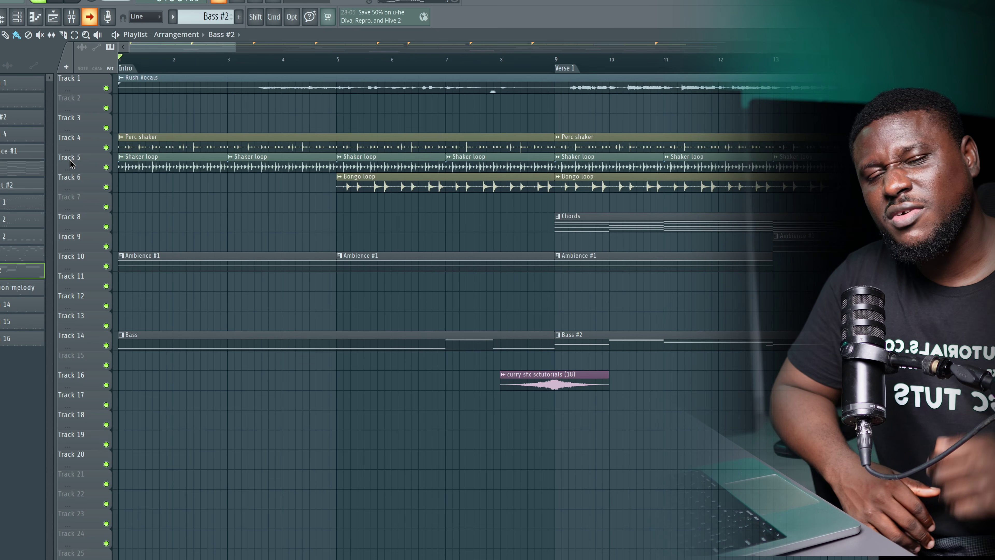